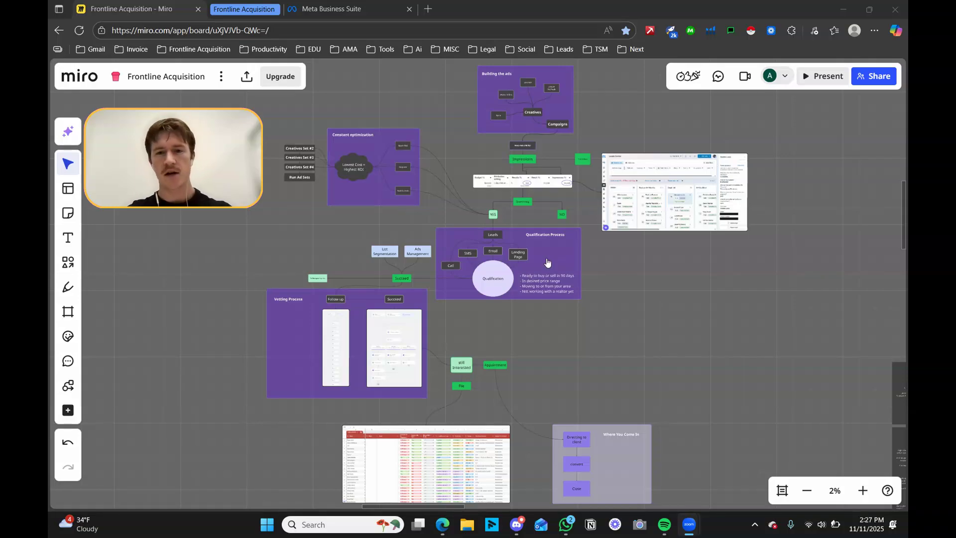
With the red pen, circle the $20.00 budget and underline the 102 results and 33,328 impressions in the ad results table
scroll(523, 120, "up", 2)
scroll(534, 154, "up", 5)
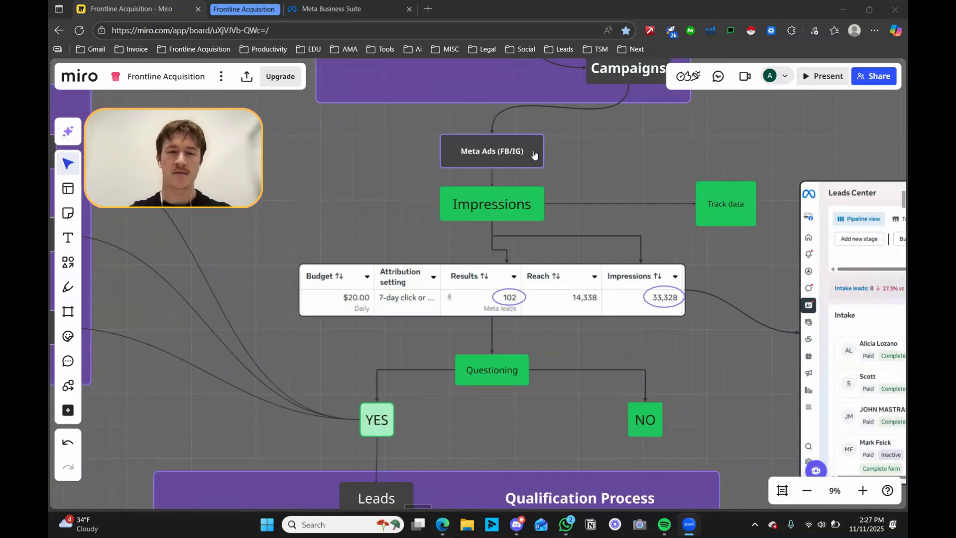
left_click_drag(543, 295, 559, 322)
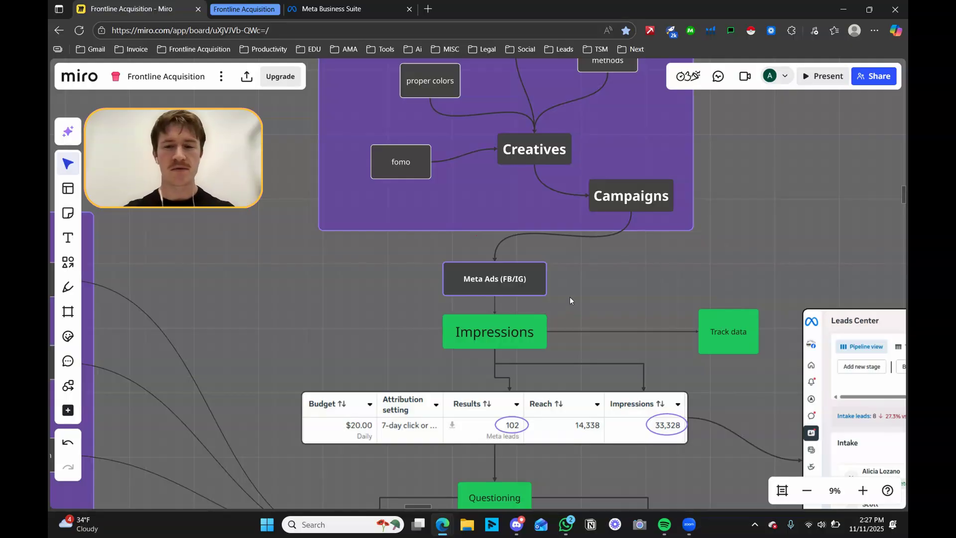
scroll(576, 257, "down", 2)
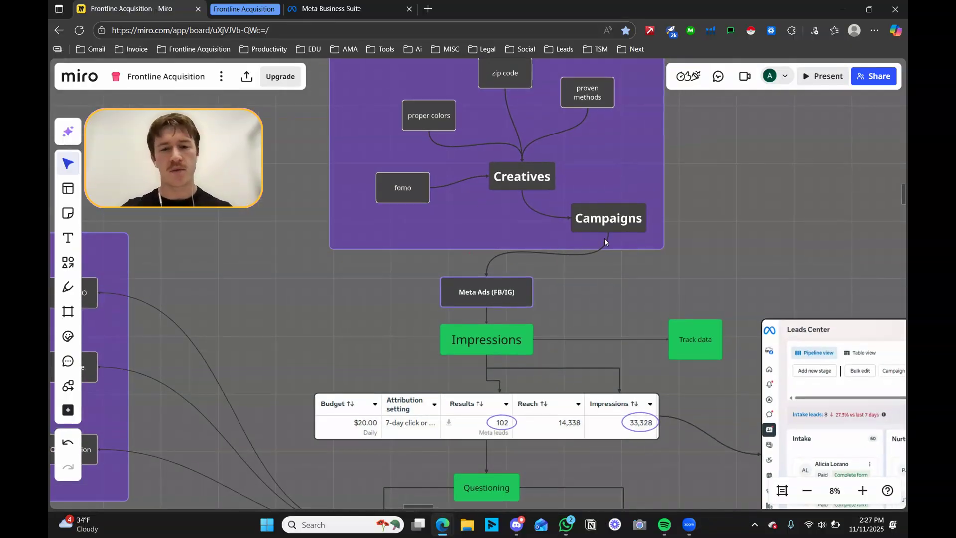
scroll(604, 238, "down", 2)
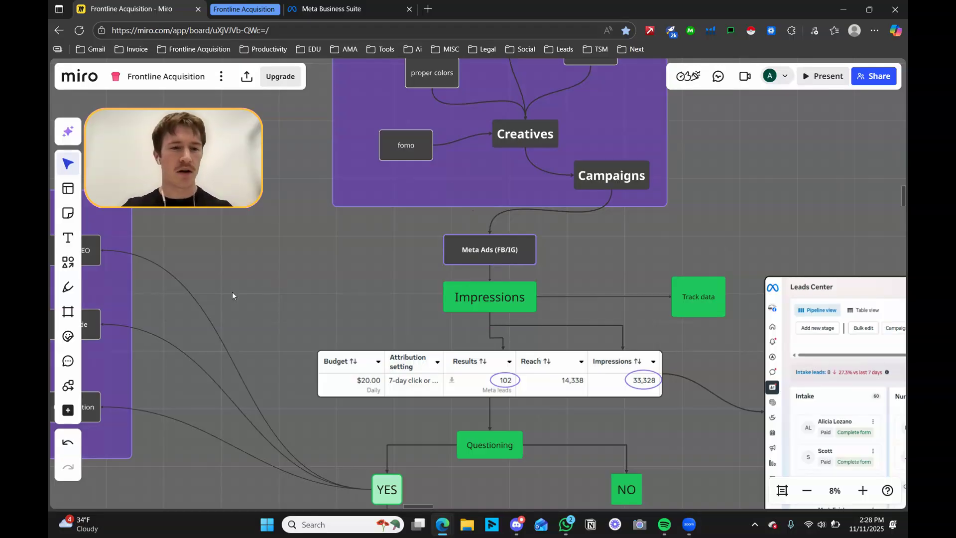
left_click(68, 287)
mouse_move(372, 371)
left_mouse_down()
mouse_move(354, 384)
mouse_move(386, 375)
mouse_move(369, 371)
left_mouse_up()
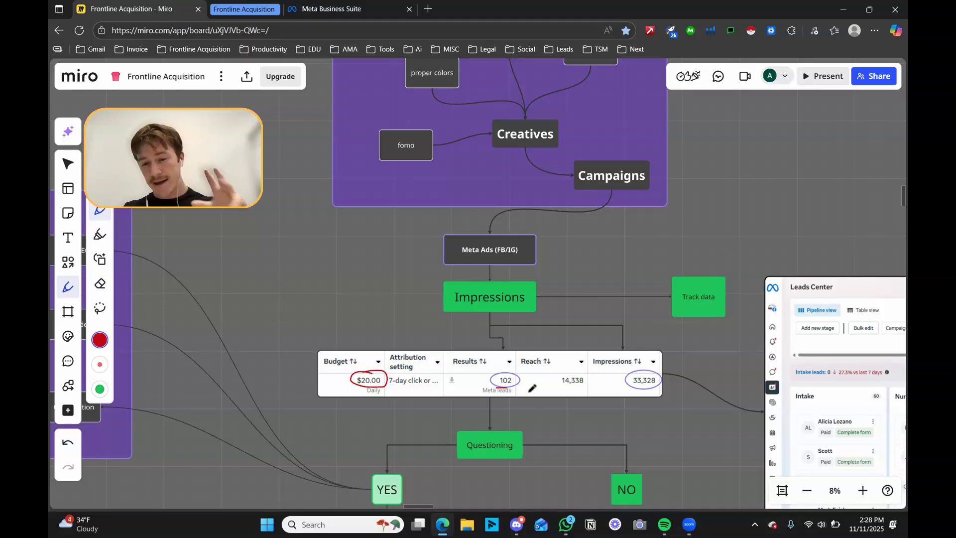
left_click_drag(632, 391, 668, 383)
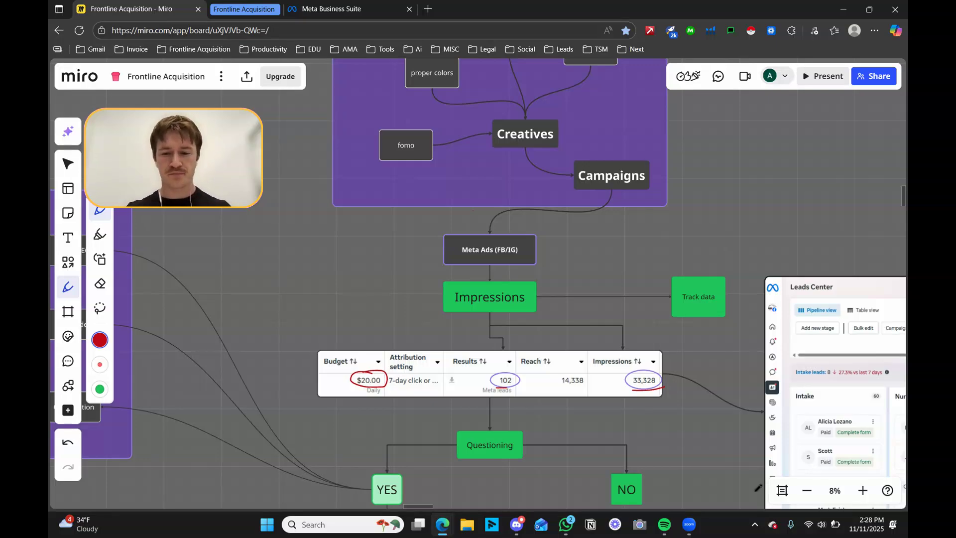
Underline the Meta Ads (FB/IG) box in red
scroll(670, 382, "down", 2)
scroll(657, 288, "up", 2)
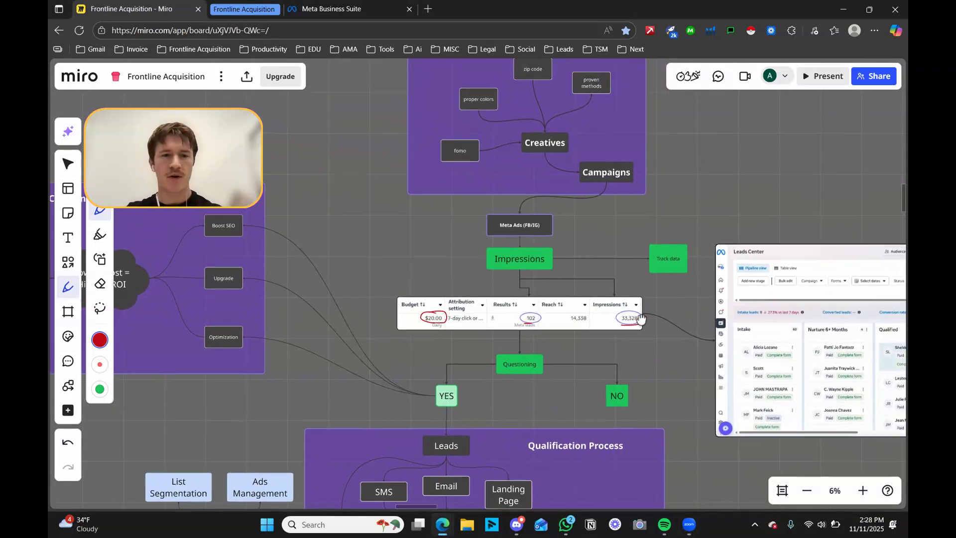
scroll(623, 369, "up", 1)
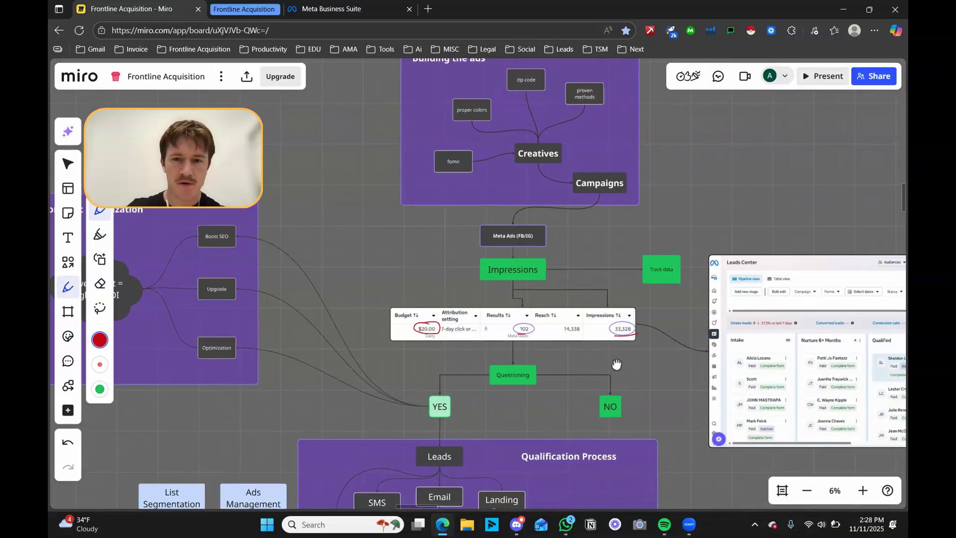
mouse_move(521, 245)
left_mouse_down()
mouse_move(567, 258)
mouse_move(567, 244)
left_mouse_up()
Circle the YES box in red and draw a red arrow from it down to Leads
scroll(559, 270, "down", 2)
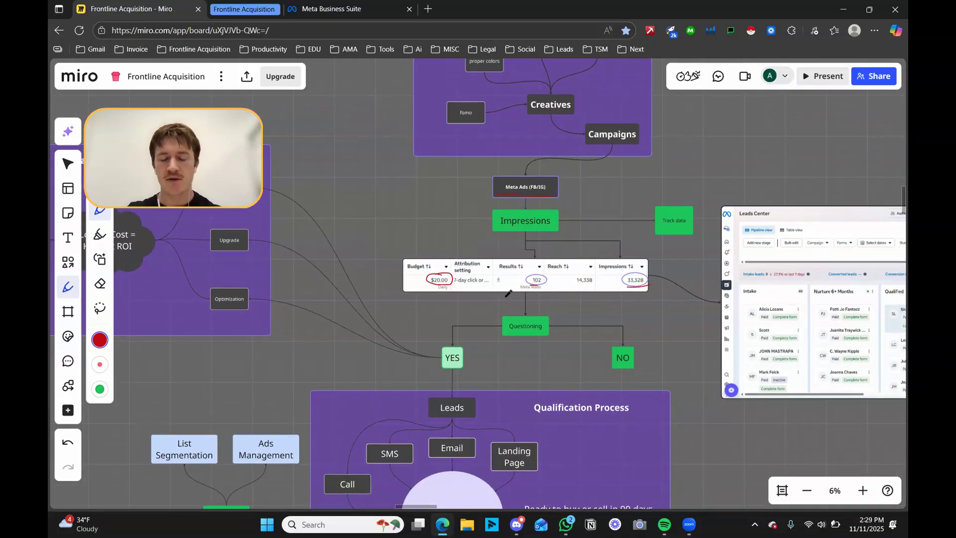
scroll(555, 299, "down", 4)
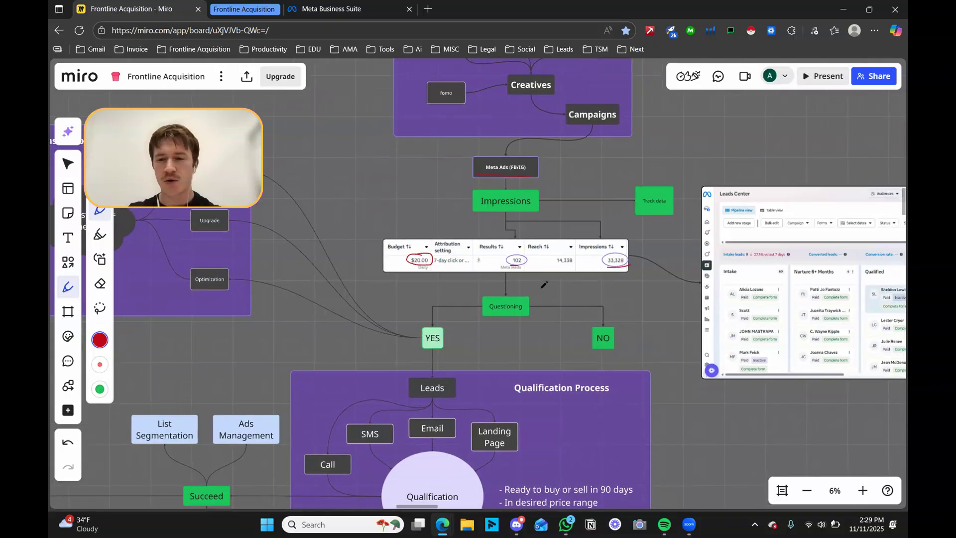
scroll(554, 299, "down", 3)
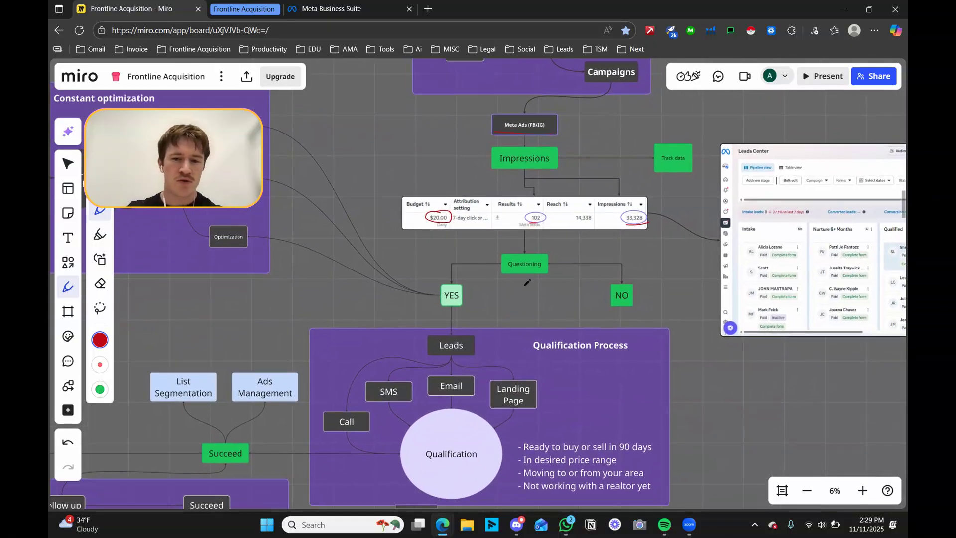
mouse_move(447, 285)
left_mouse_down()
mouse_move(461, 305)
mouse_move(462, 293)
mouse_move(506, 297)
mouse_move(539, 273)
mouse_move(605, 264)
left_mouse_up()
scroll(462, 294, "down", 3)
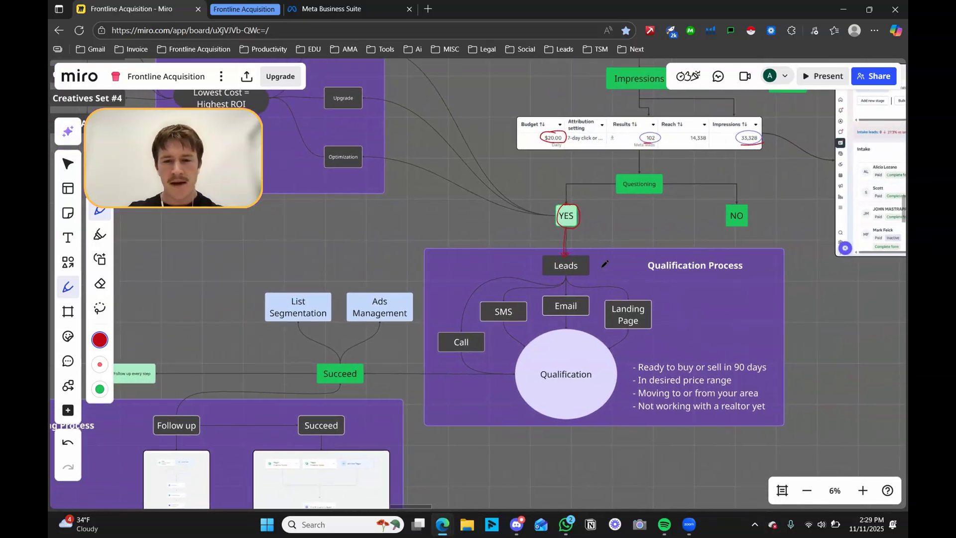
Underline Leads, Qualification, Call, SMS, Email and Landing Page in red within the Qualification Process frame
left_click_drag(547, 384, 603, 381)
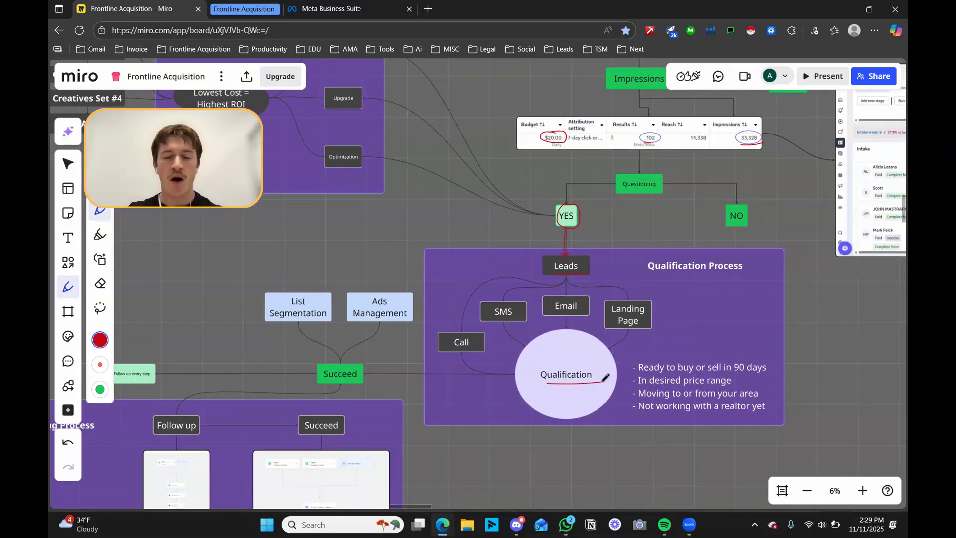
left_click_drag(455, 349, 469, 349)
mouse_move(497, 318)
left_mouse_down()
mouse_move(572, 313)
mouse_move(578, 349)
left_mouse_up()
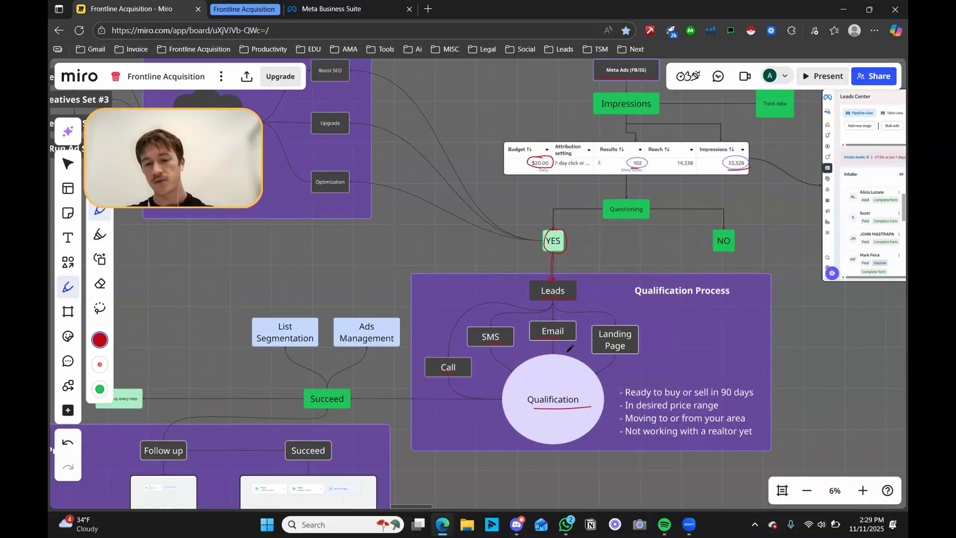
left_click_drag(605, 355, 631, 353)
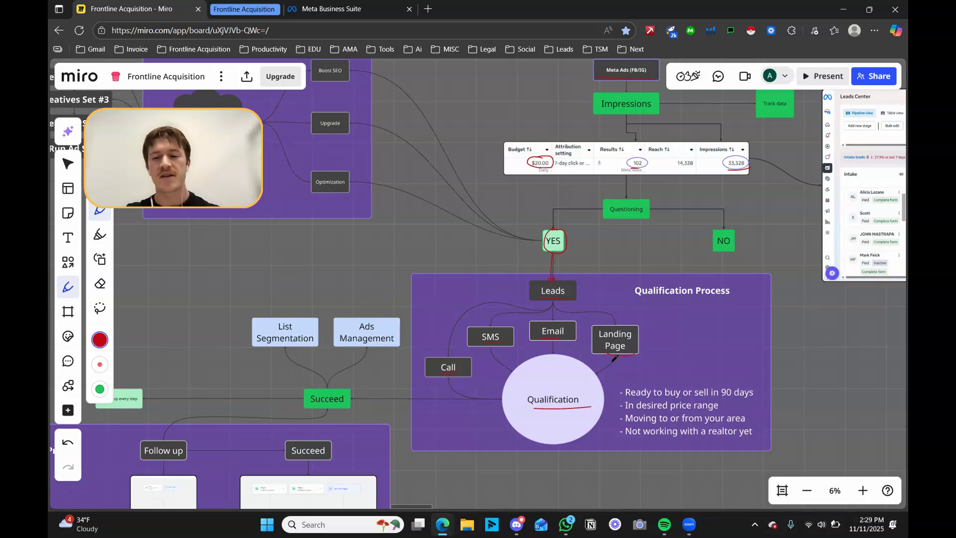
Underline "90 days" in red in the first qualification criterion
scroll(599, 354, "down", 2)
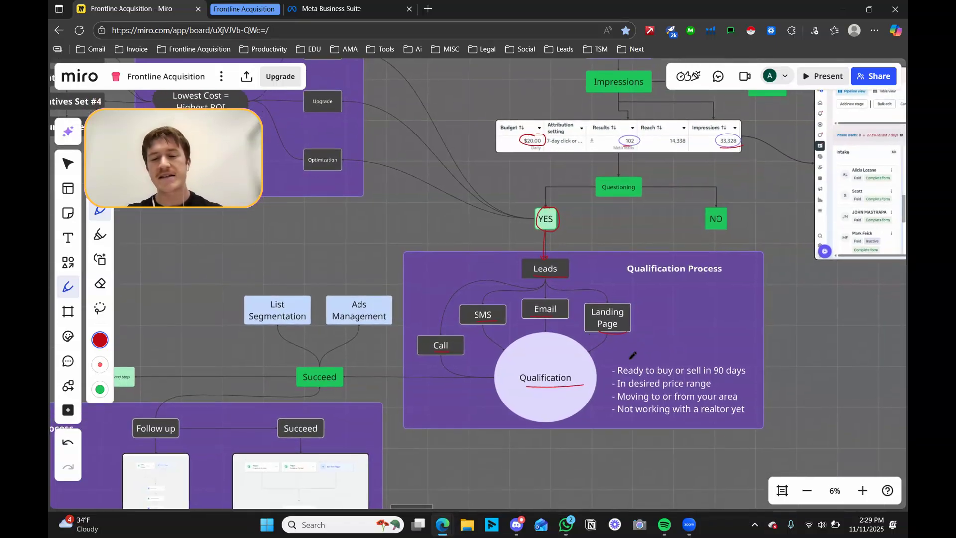
left_click_drag(714, 379, 742, 376)
scroll(662, 380, "right", 3)
scroll(662, 380, "down", 1)
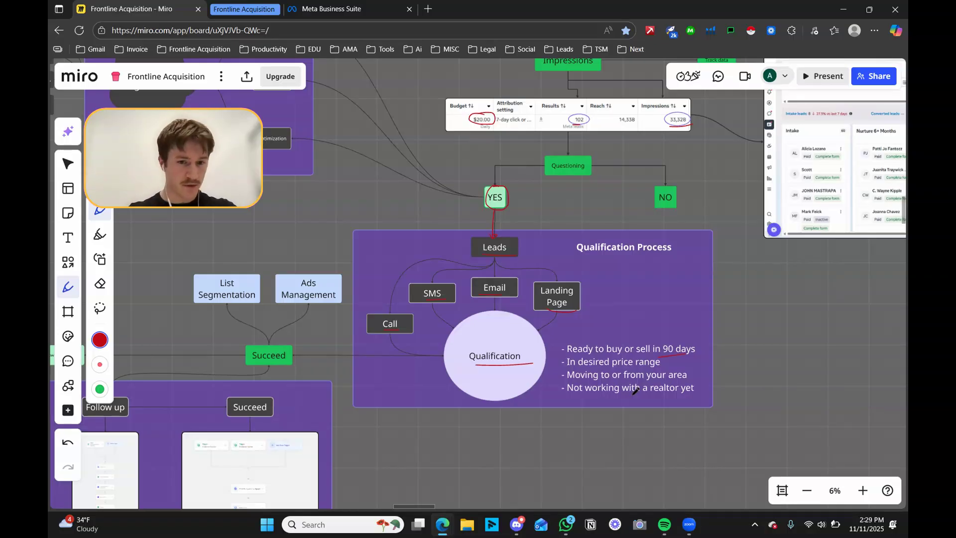
Underline the green Succeed box above the Vetting Process frame in red
left_click_drag(547, 340, 710, 309)
left_click_drag(495, 351, 668, 303)
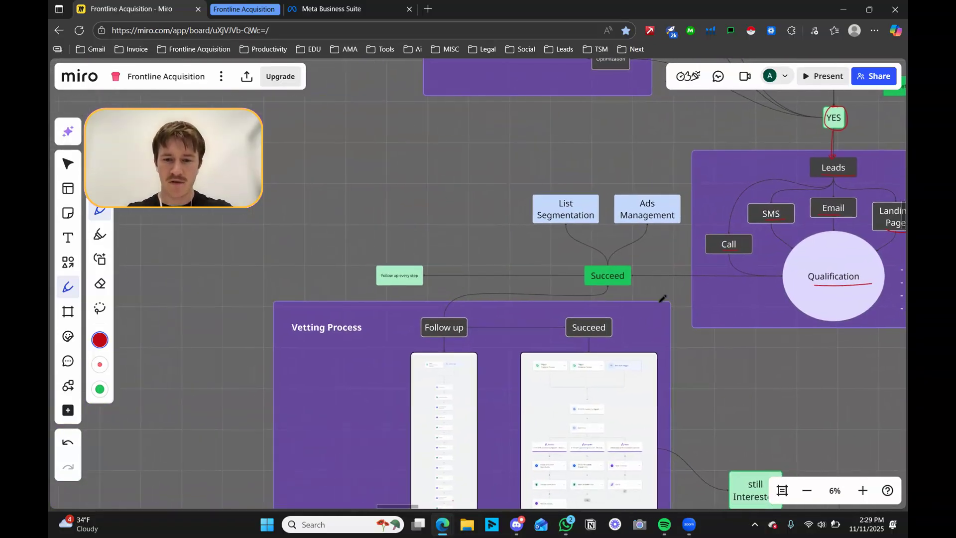
left_click_drag(609, 281, 622, 282)
Circle the Follow up and Succeed workflow images in red inside the Vetting Process frame
scroll(667, 294, "down", 4)
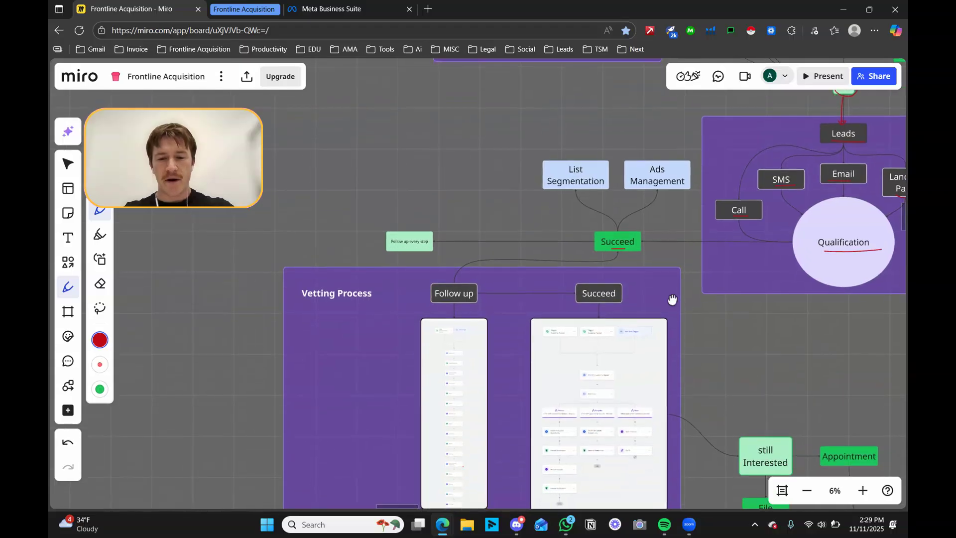
scroll(689, 288, "down", 1)
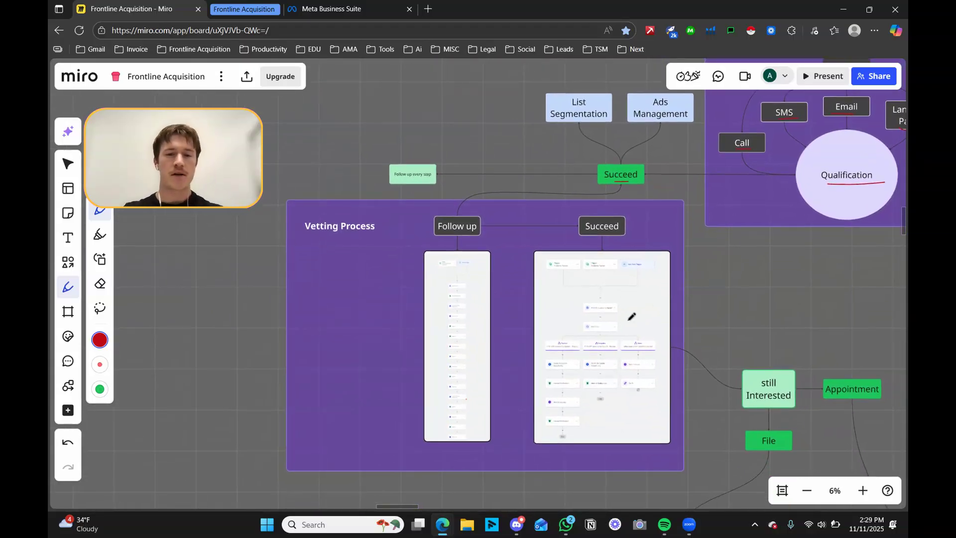
scroll(623, 329, "up", 2)
scroll(620, 279, "down", 4)
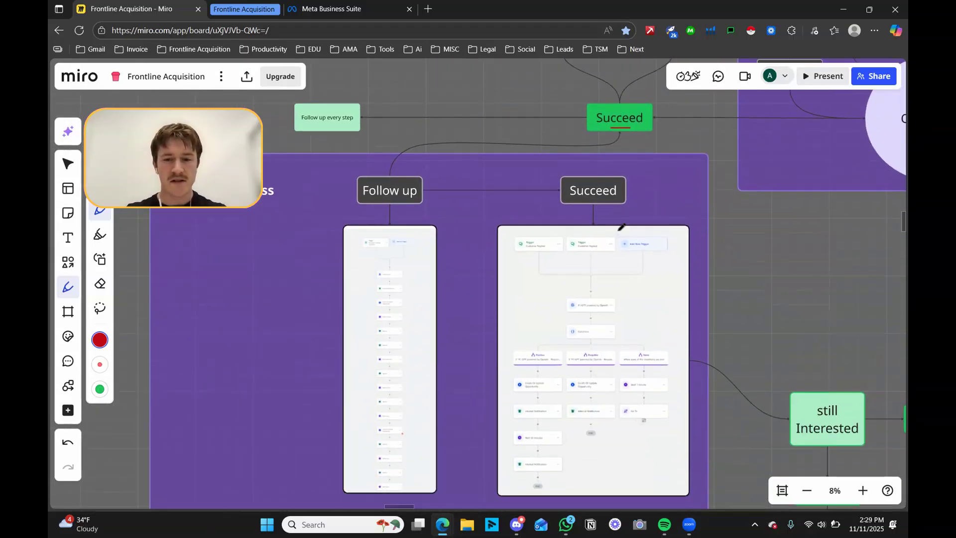
mouse_move(375, 167)
left_mouse_down()
mouse_move(317, 363)
mouse_move(430, 418)
mouse_move(437, 199)
mouse_move(361, 164)
left_mouse_up()
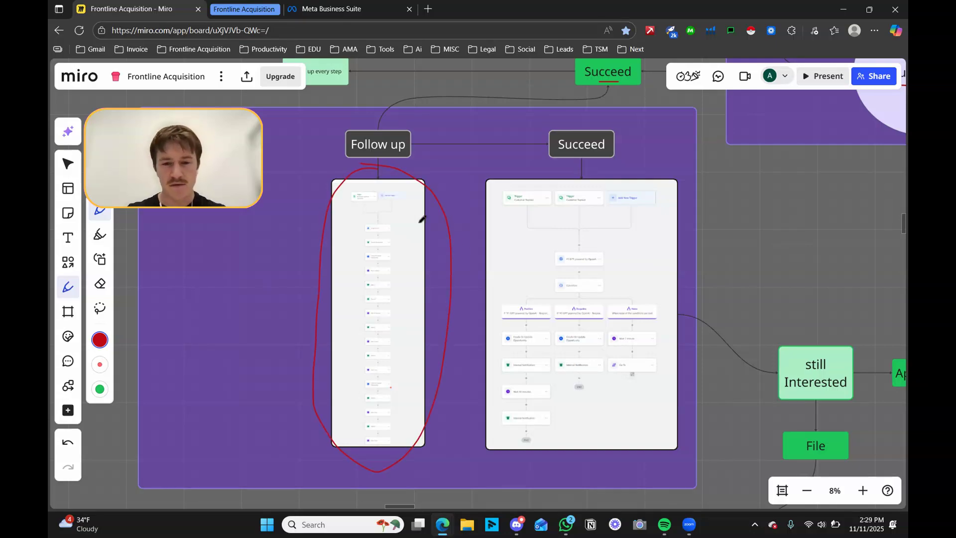
mouse_move(596, 172)
left_mouse_down()
mouse_move(518, 171)
mouse_move(474, 349)
mouse_move(568, 445)
mouse_move(687, 294)
mouse_move(594, 160)
mouse_move(549, 160)
left_mouse_up()
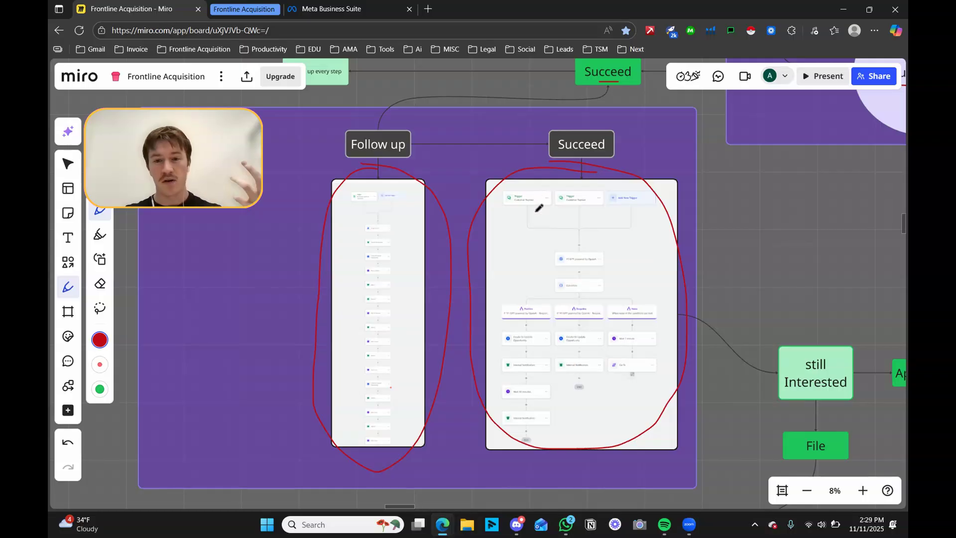
Draw red arrows from the Succeed workflow to the still Interested box and from File to the lead contacts spreadsheet
left_click_drag(621, 253, 613, 254)
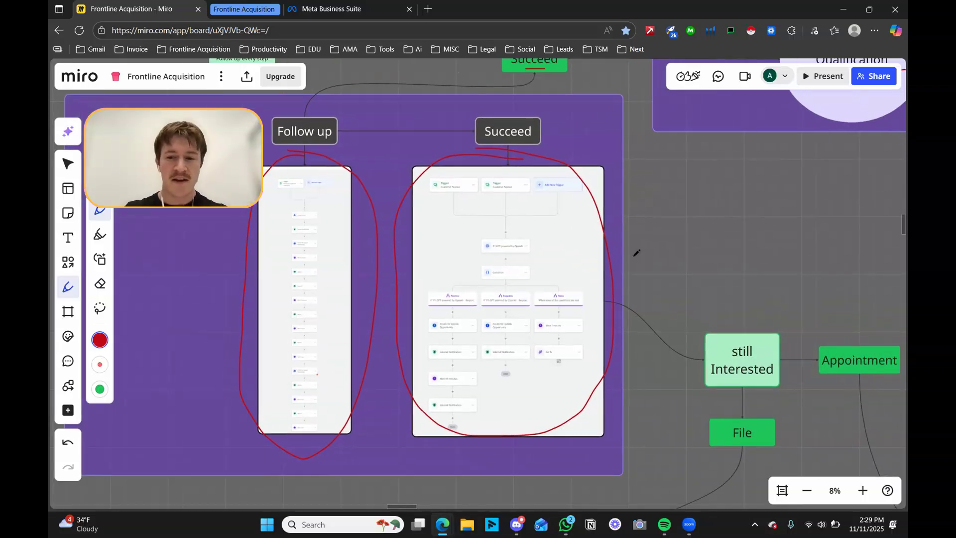
scroll(634, 252, "down", 2)
left_click_drag(608, 331, 564, 262)
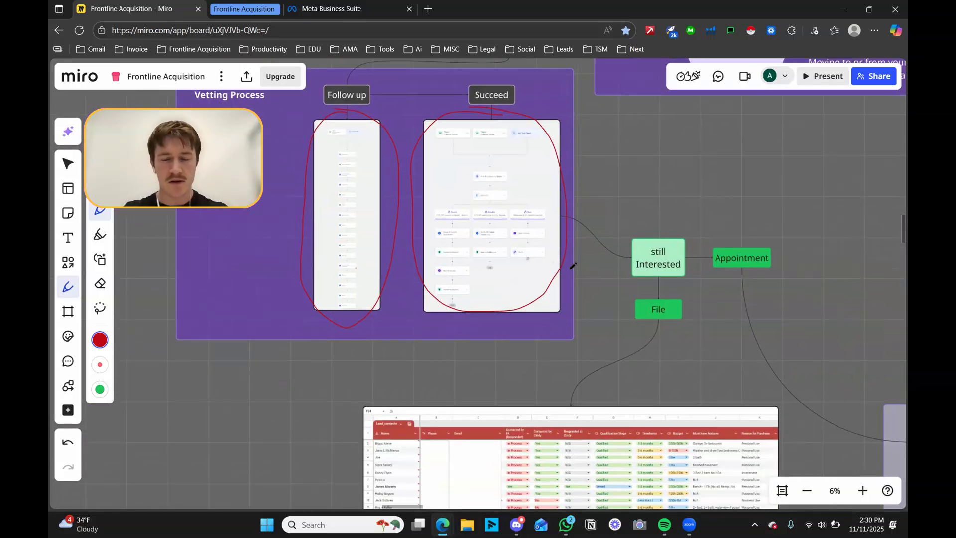
scroll(614, 295, "down", 1)
left_click_drag(636, 333, 614, 278)
left_click_drag(582, 185, 601, 202)
scroll(593, 264, "down", 1)
mouse_move(630, 244)
left_mouse_down()
mouse_move(622, 264)
mouse_move(565, 305)
mouse_move(567, 407)
left_mouse_up()
Circle the Name column and draw red strokes down the Phone and Email columns of the lead contacts spreadsheet
scroll(567, 339, "up", 2)
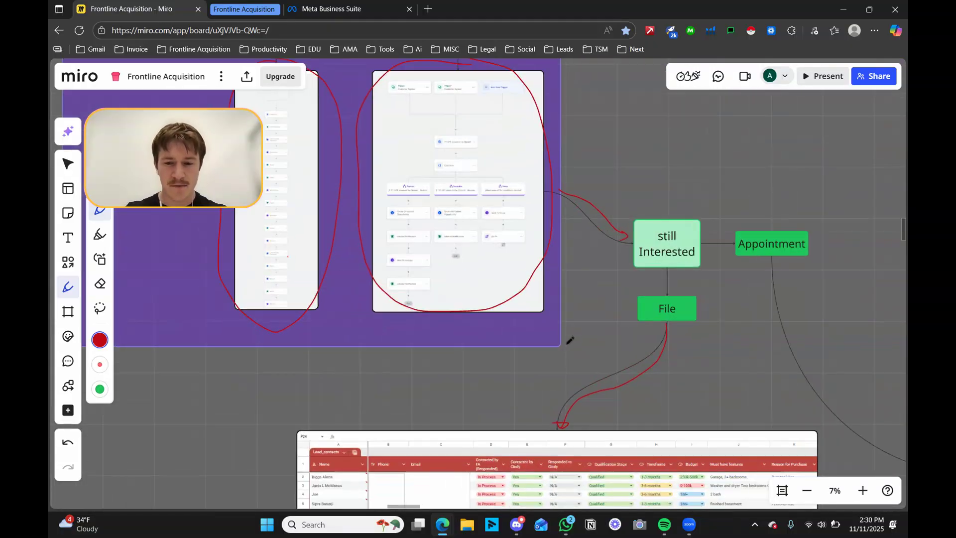
left_click_drag(567, 338, 574, 195)
left_click_drag(573, 273, 571, 197)
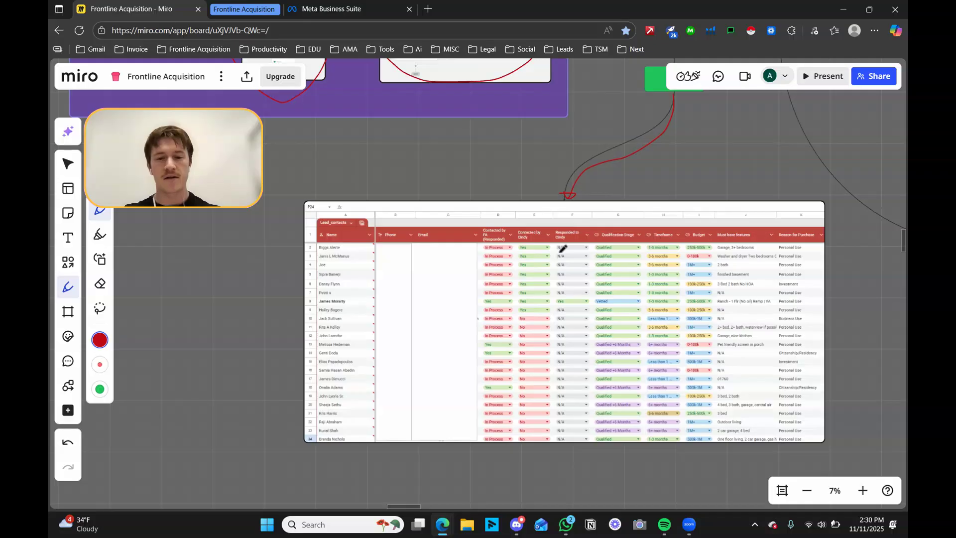
mouse_move(344, 251)
left_mouse_down()
mouse_move(363, 240)
mouse_move(351, 249)
mouse_move(392, 363)
left_mouse_up()
left_click_drag(442, 259, 422, 417)
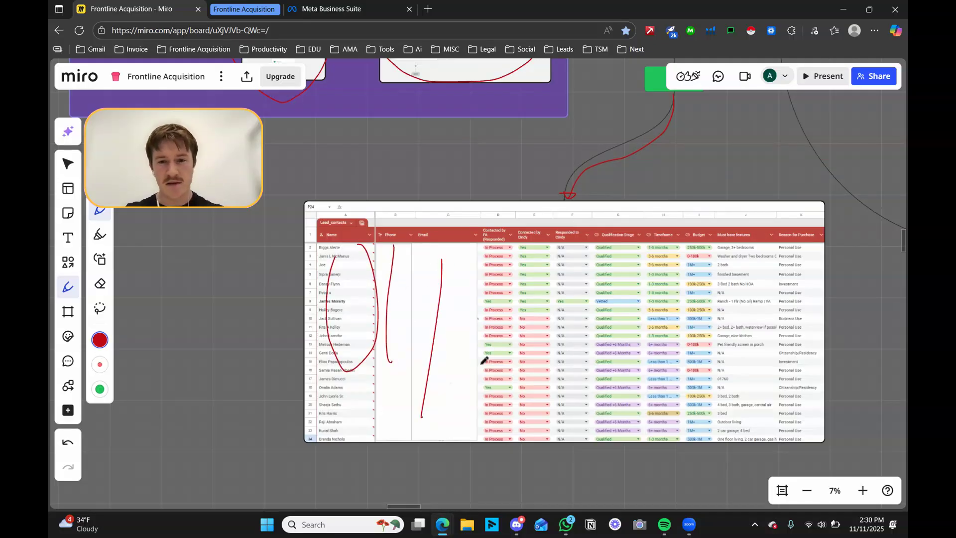
Underline Directing to client, convert and Close in red in the Where You Come In frame
scroll(631, 297, "down", 2)
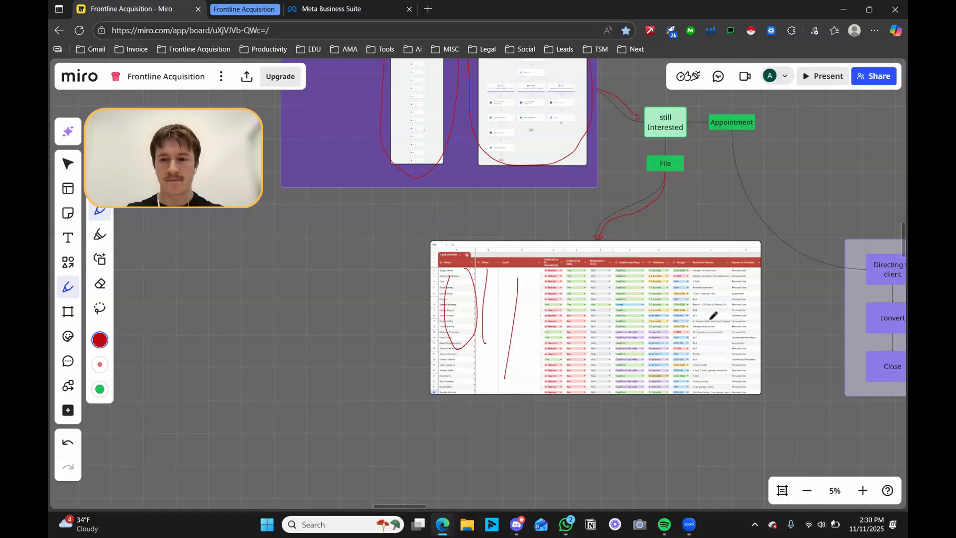
scroll(711, 316, "right", 5)
scroll(711, 324, "right", 5)
scroll(551, 314, "up", 2)
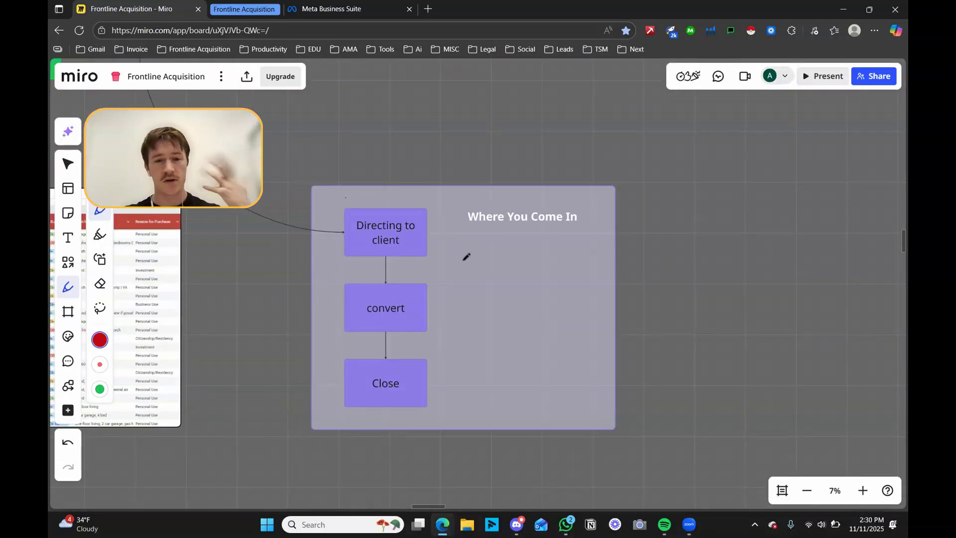
left_click_drag(365, 250, 413, 251)
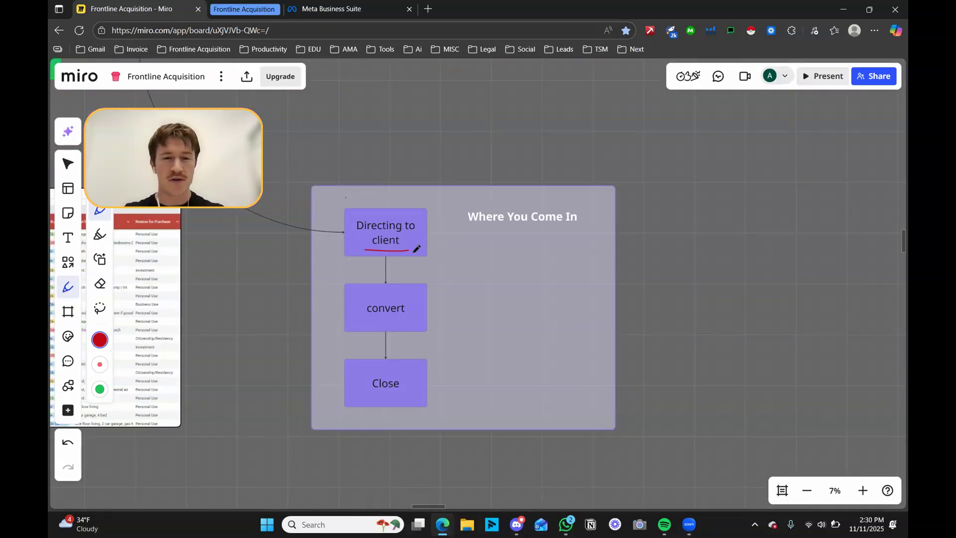
left_click_drag(367, 318, 406, 317)
left_click_drag(362, 402, 406, 401)
scroll(593, 239, "down", 5)
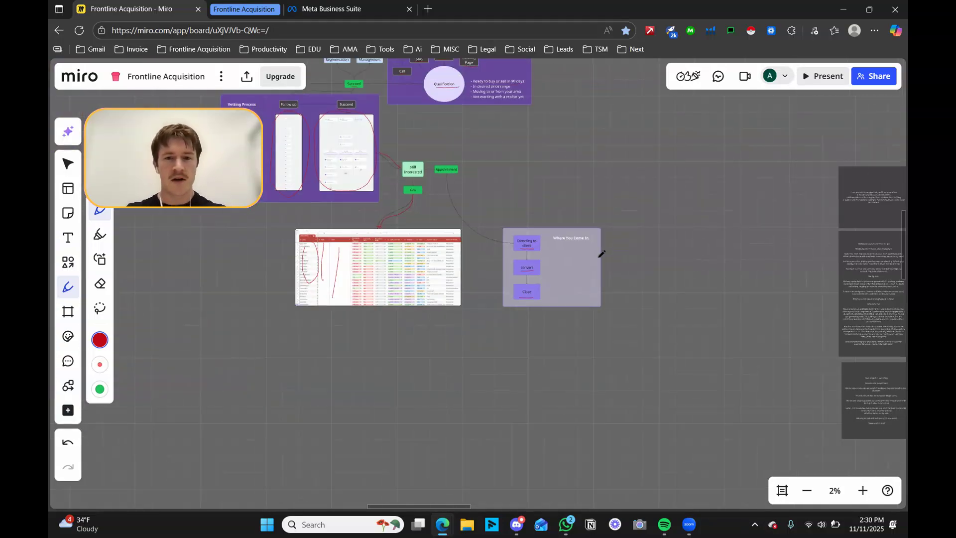
scroll(622, 299, "up", 3)
scroll(634, 339, "up", 3)
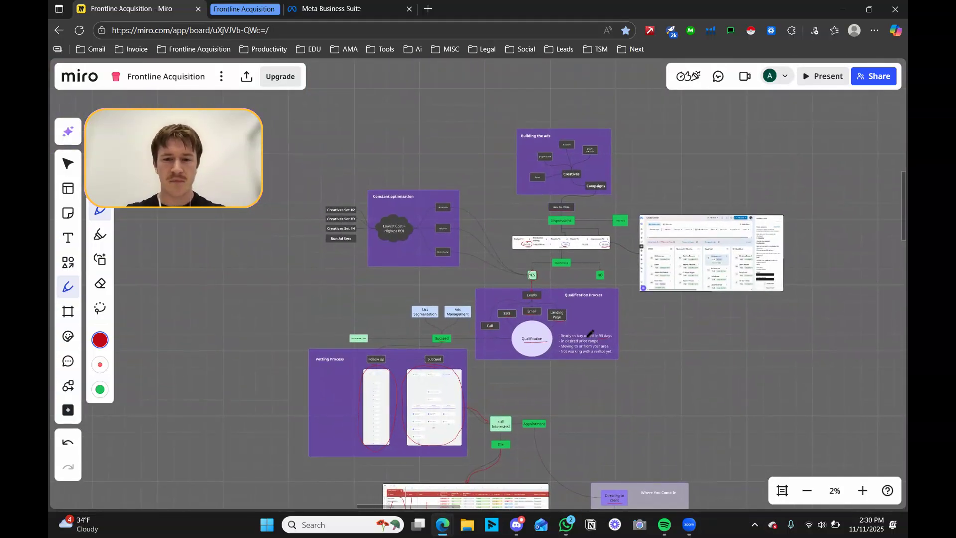
left_click_drag(612, 327, 614, 327)
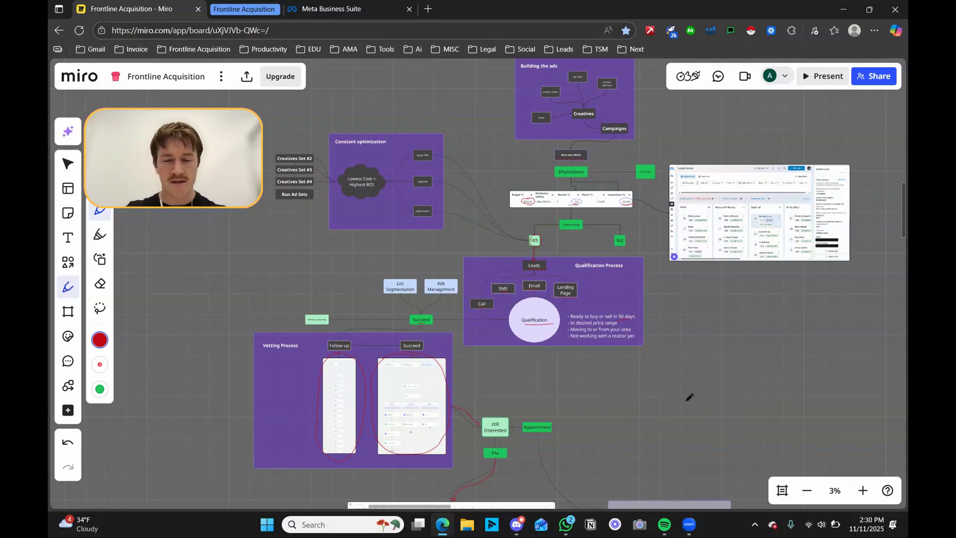
scroll(632, 170, "up", 5)
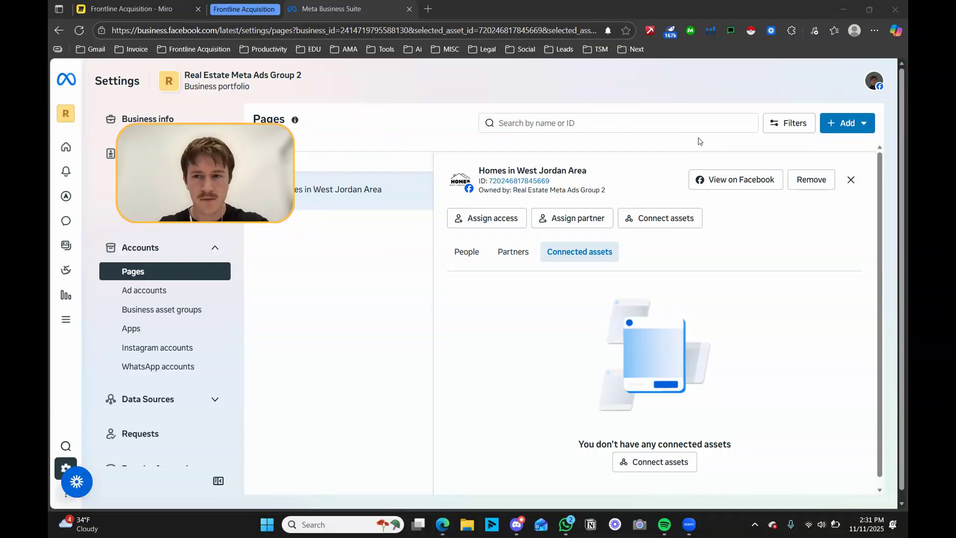
left_click(833, 134)
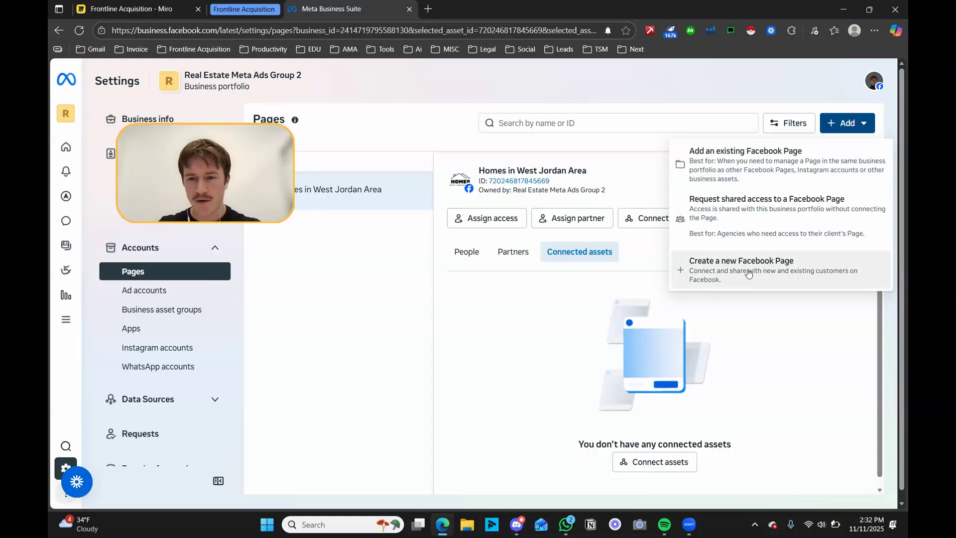
left_click(720, 276)
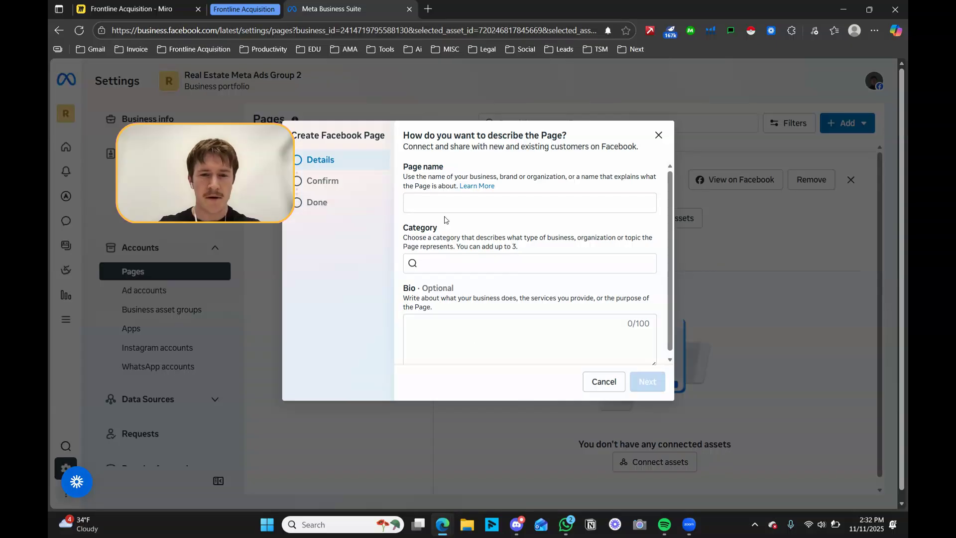
left_click(489, 205)
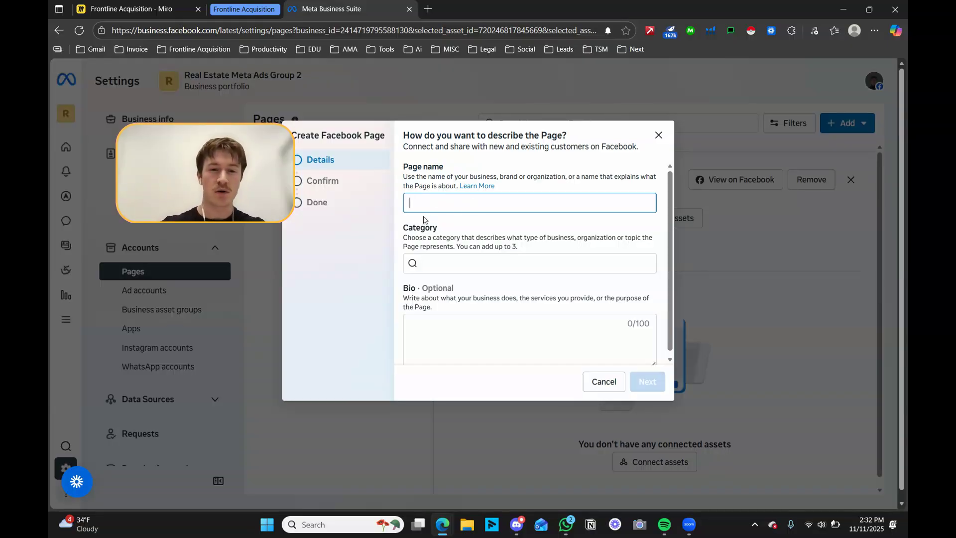
left_click(662, 137)
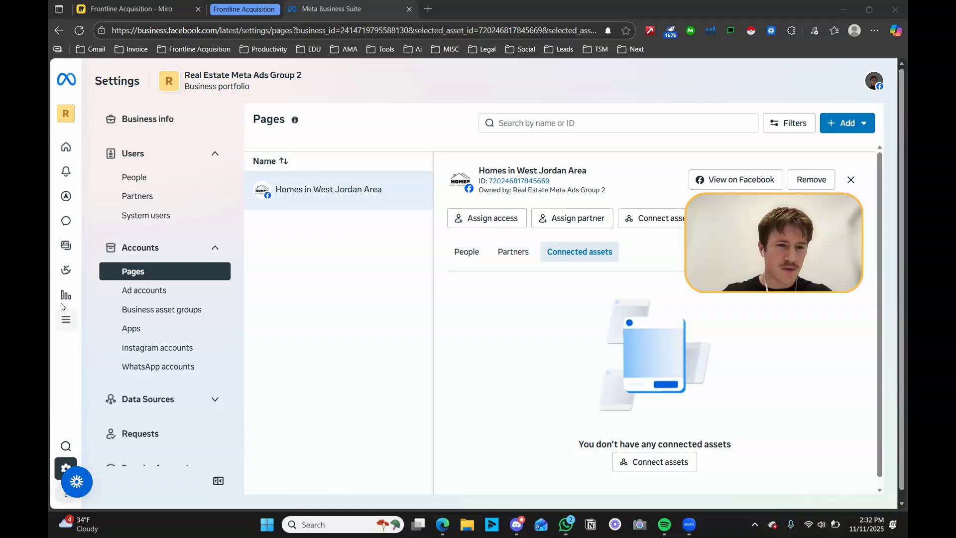
Open the campaigns list in Ads Manager and create a new campaign with the Leads objective
mouse_move(66, 309)
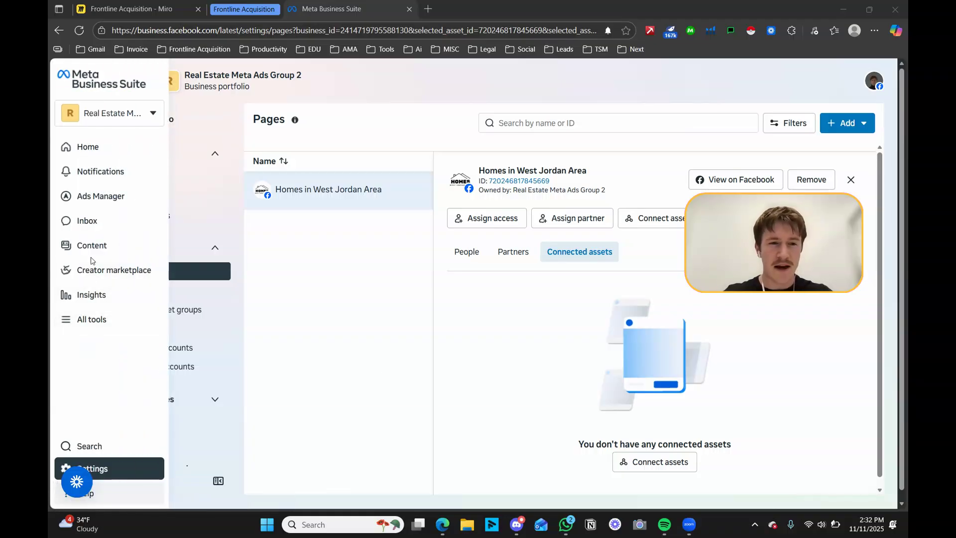
mouse_move(106, 197)
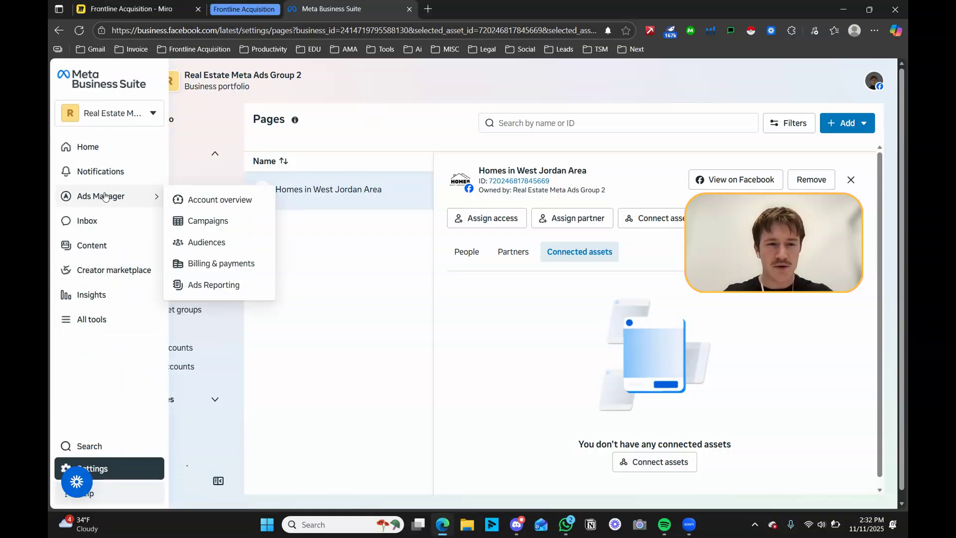
left_click(201, 224)
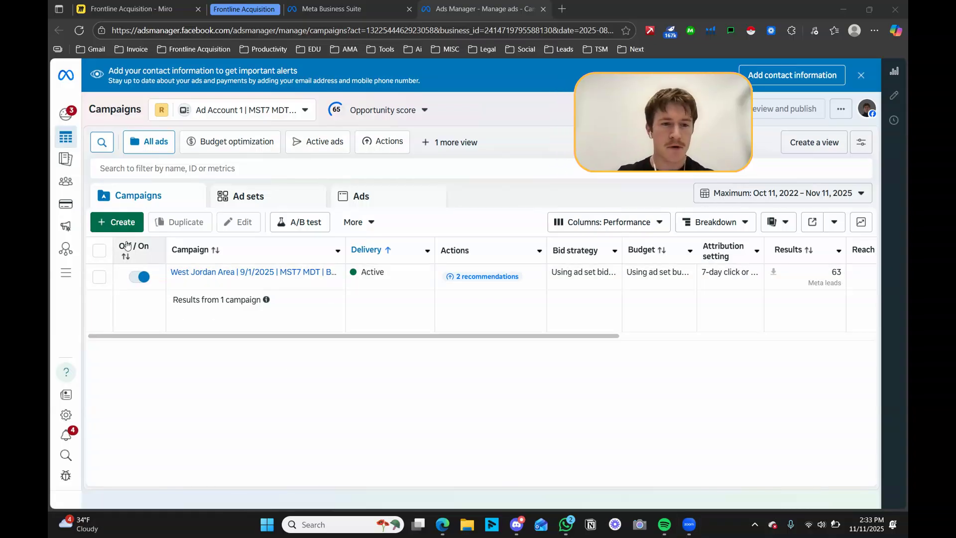
left_click(111, 224)
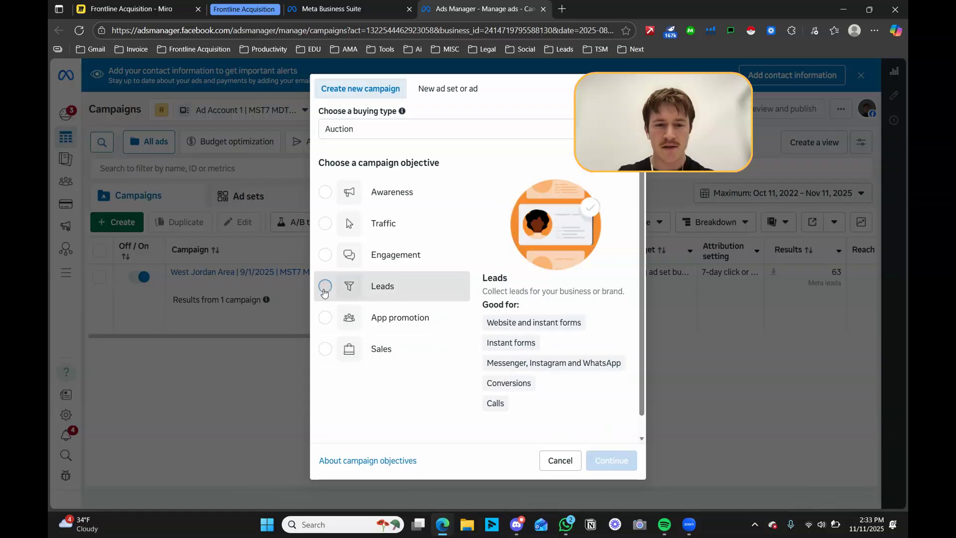
left_click(319, 295)
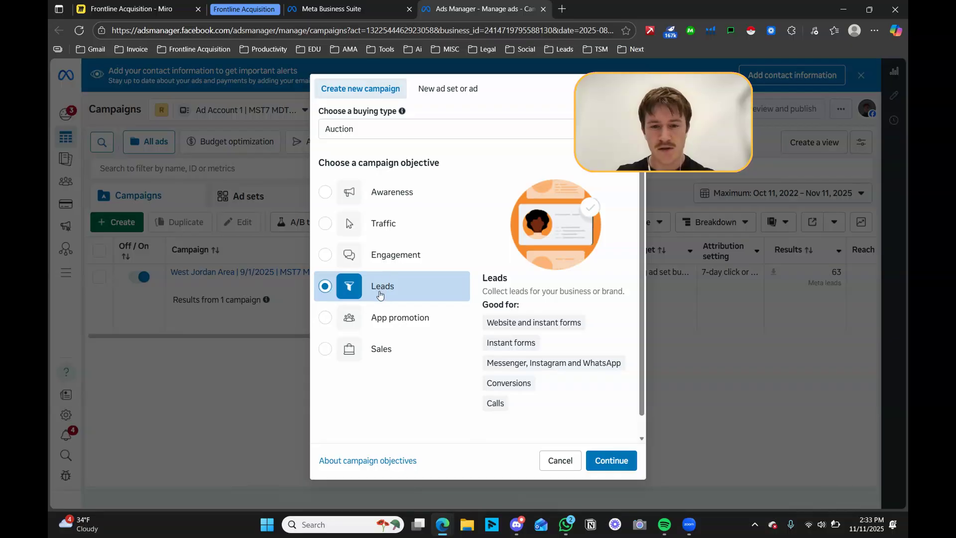
left_click(618, 464)
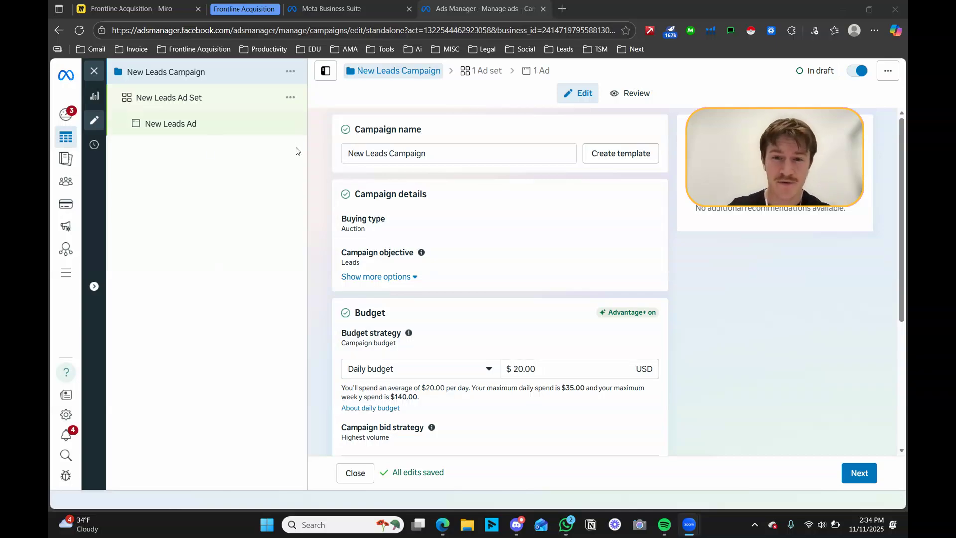
Rename the new leads campaign as "Real estate campaign #1"
left_click_drag(432, 154, 321, 160)
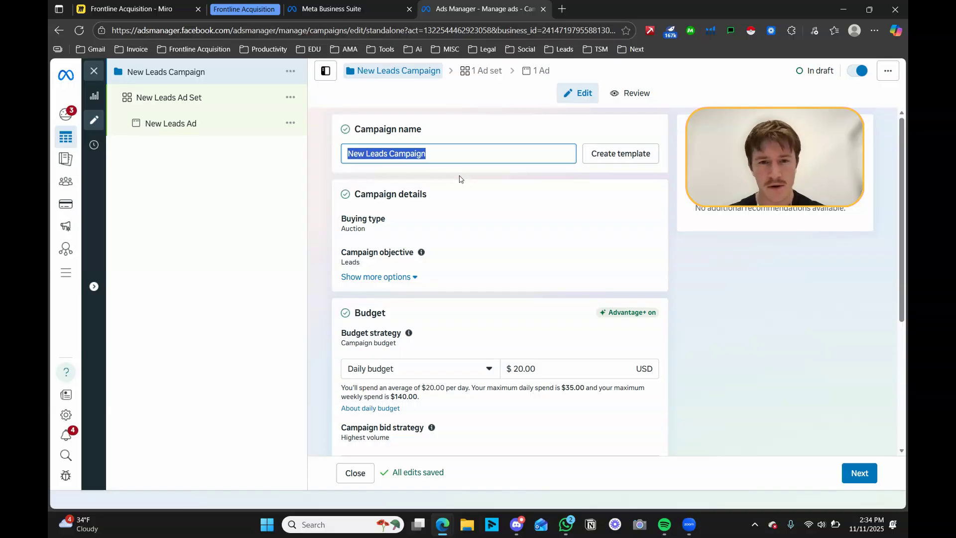
type("REal E")
key("BackSpace")
key("BackSpace")
key("BackSpace")
key("BackSpace")
key("BackSpace")
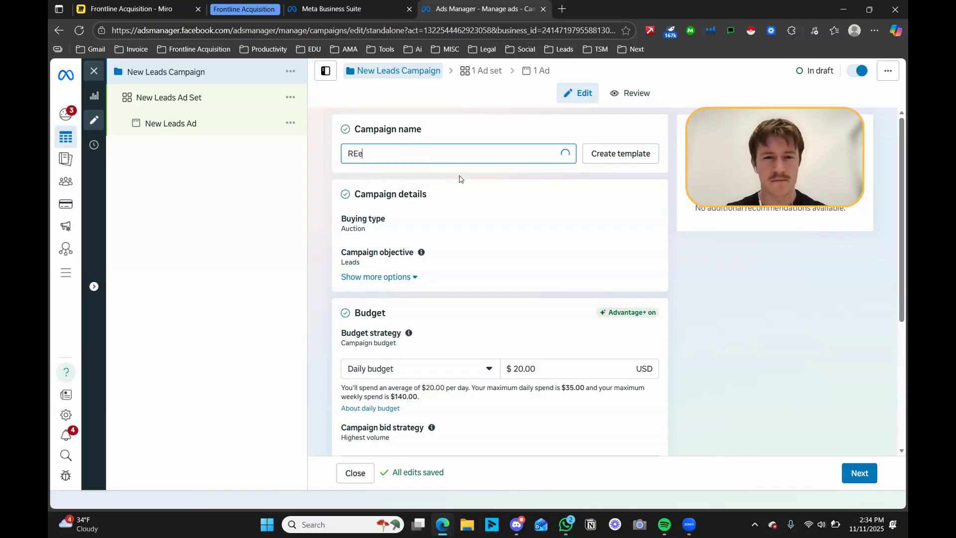
type("eal estate")
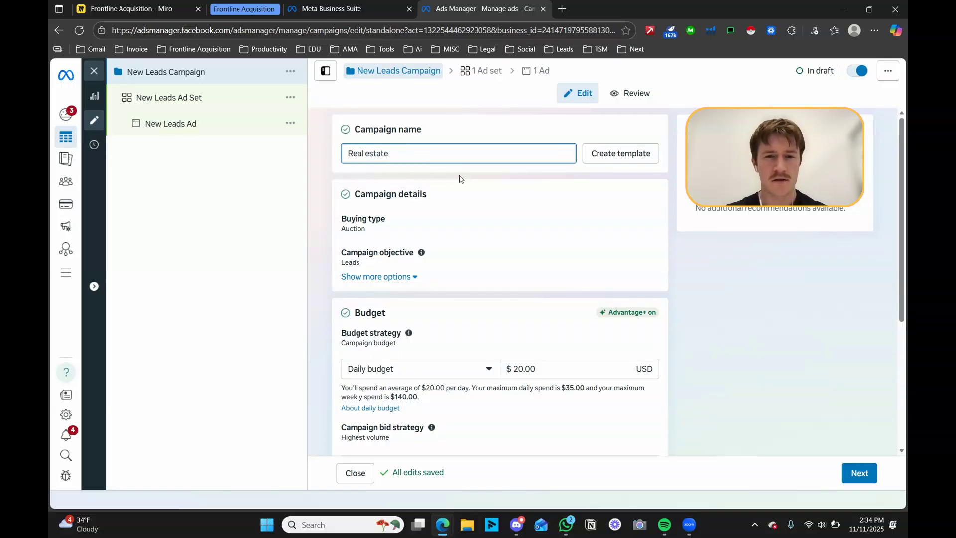
type(" campaign")
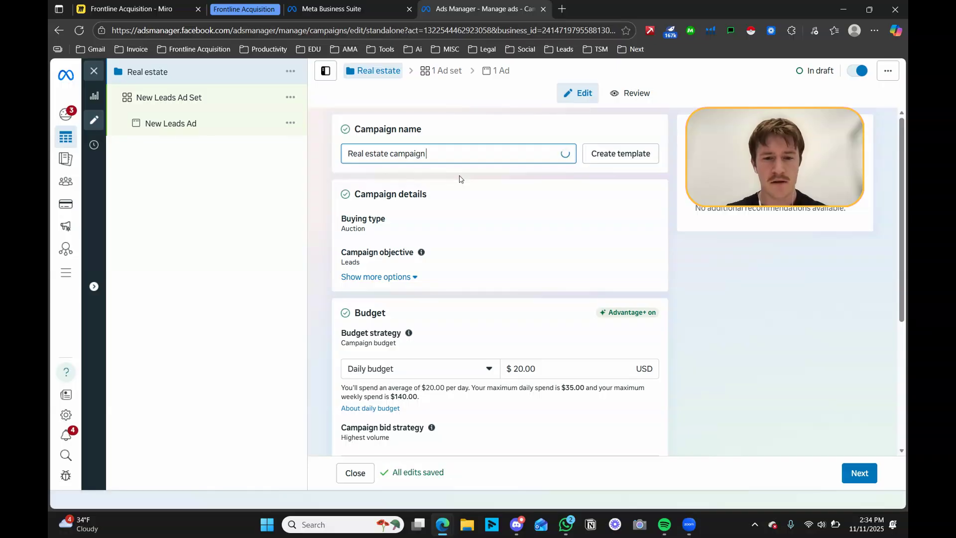
type(" #1")
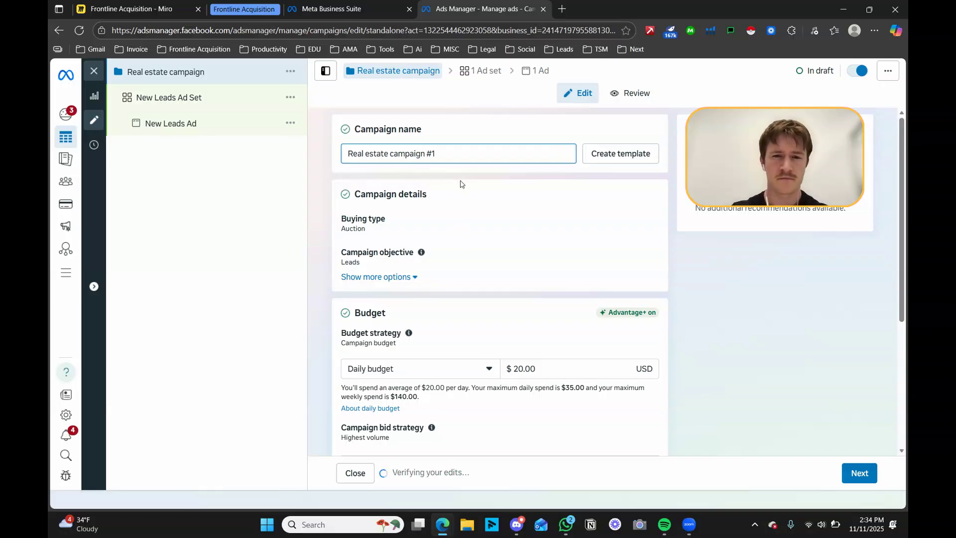
left_click(460, 185)
Examine the campaign's daily budget and the maximum daily and weekly spend explained beneath it
scroll(420, 209, "down", 1)
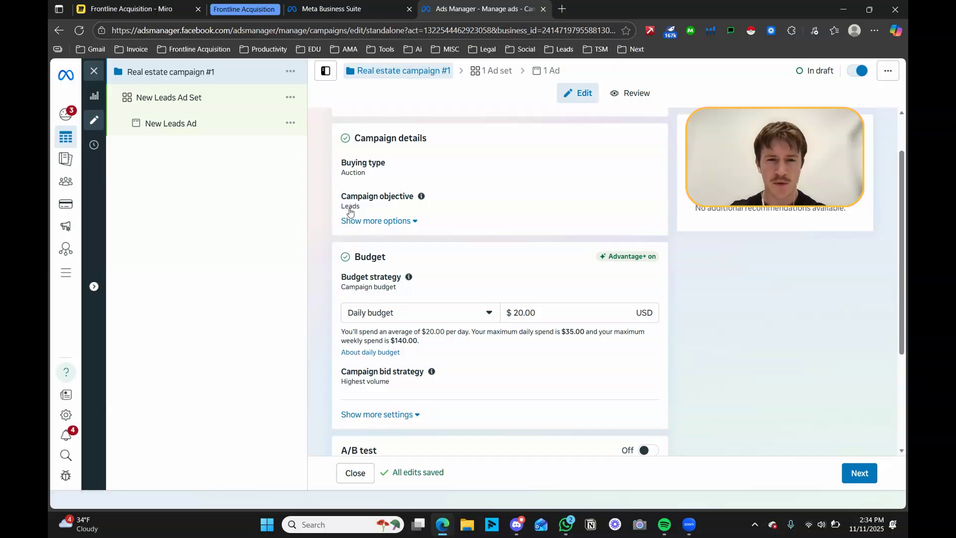
scroll(430, 253, "down", 1)
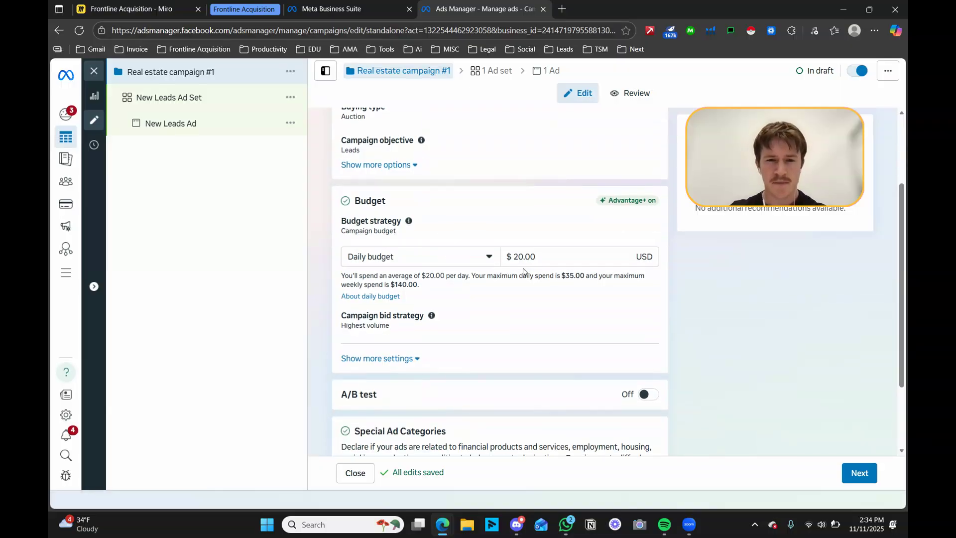
left_click_drag(549, 260, 491, 261)
left_click(551, 270)
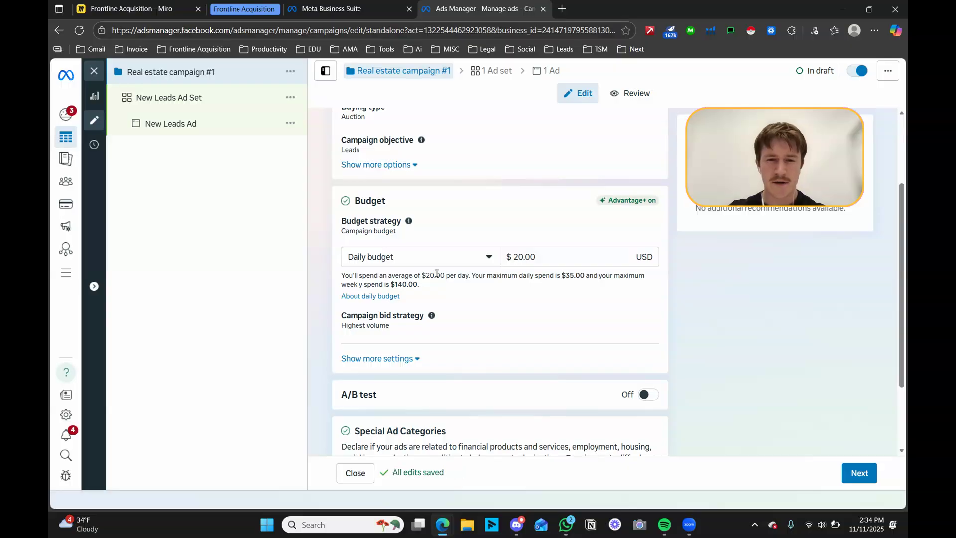
left_click_drag(474, 276, 590, 277)
left_click(563, 277)
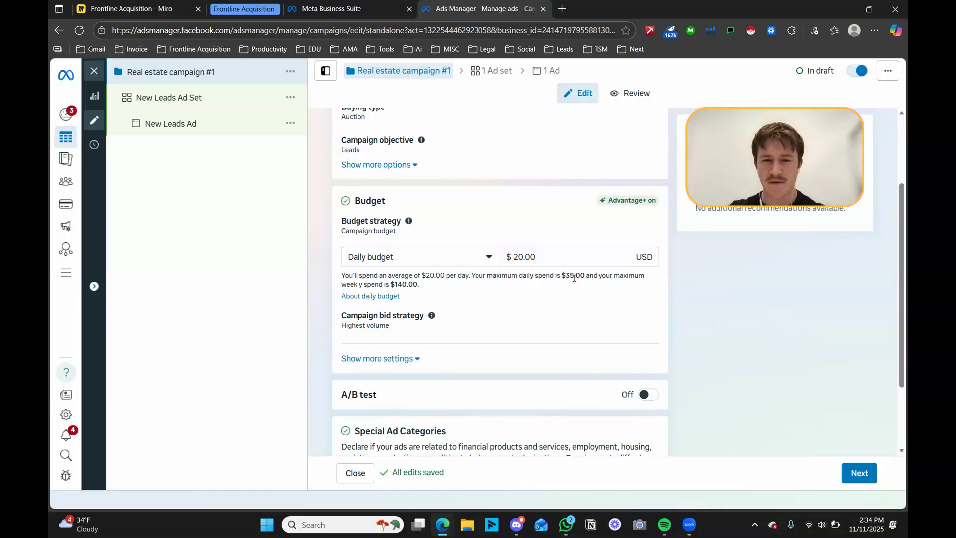
scroll(463, 313, "down", 1)
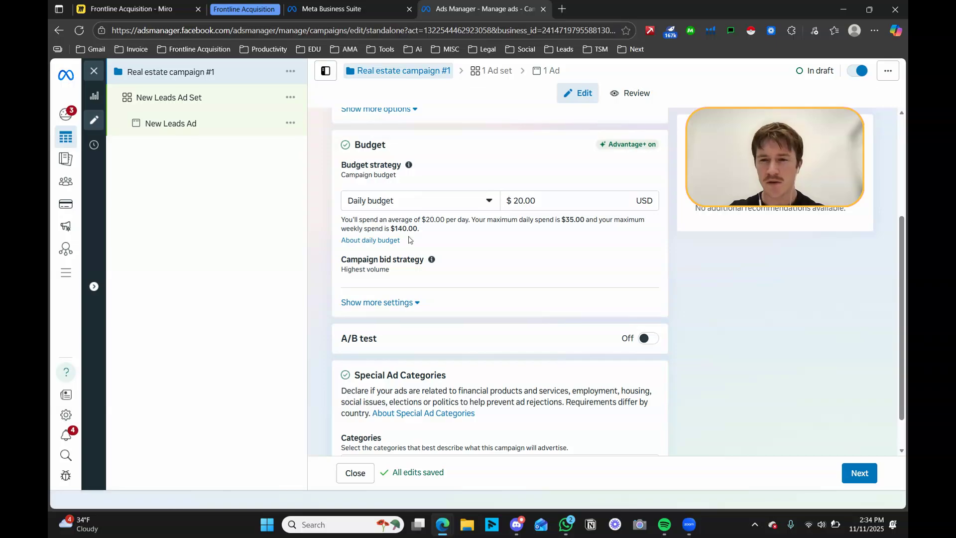
Declare Housing as the campaign's special ad category
scroll(461, 250, "down", 1)
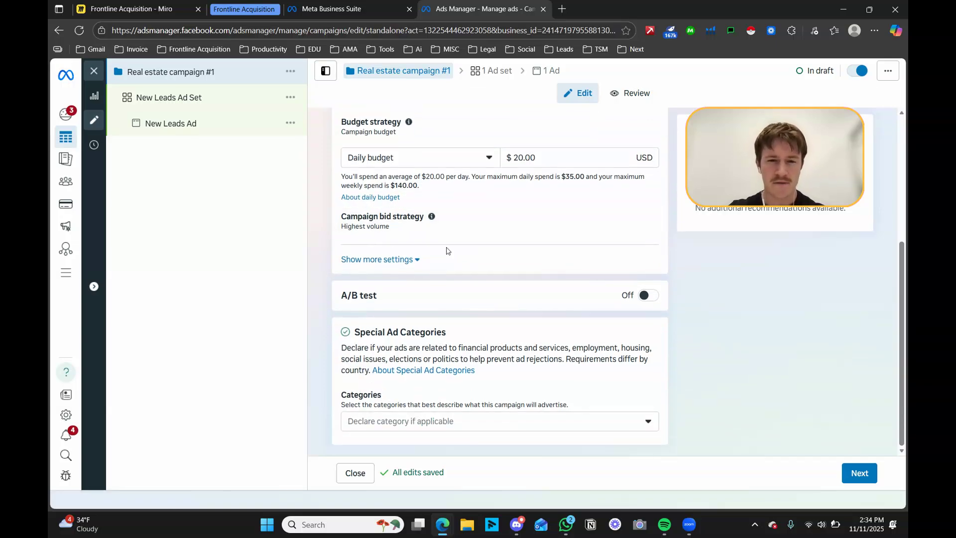
left_click_drag(344, 397, 383, 397)
left_click(405, 422)
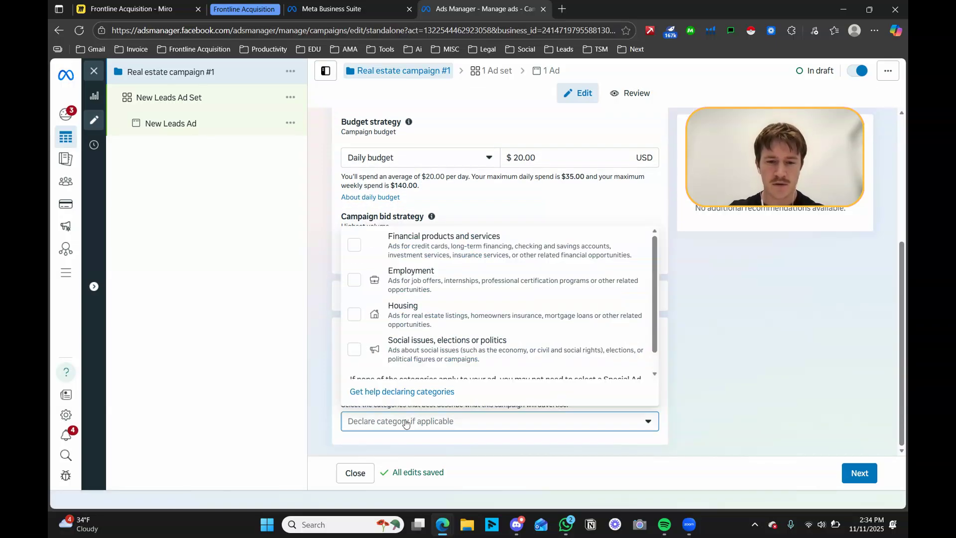
left_click(358, 318)
left_click(556, 432)
scroll(549, 423, "down", 2)
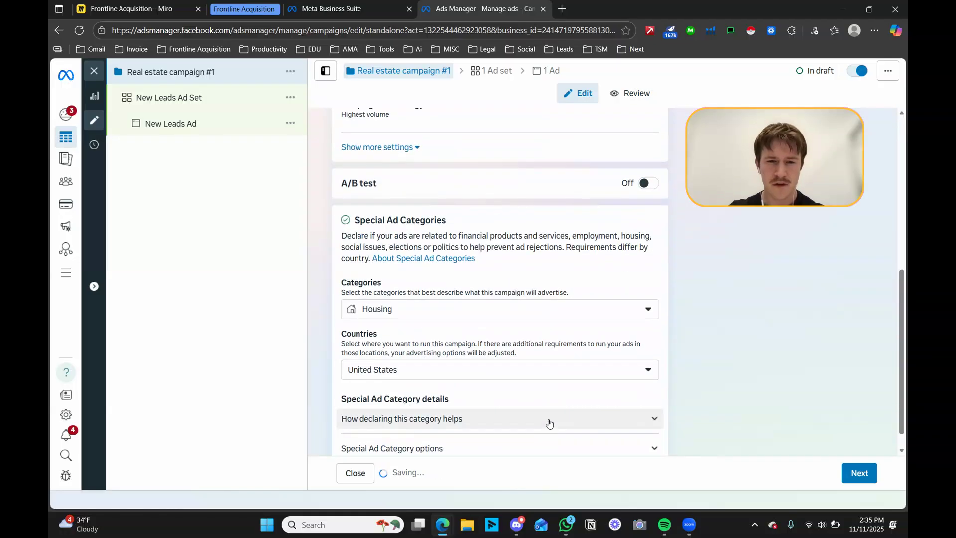
Review the Special Ad Category details, including how declaring the category helps and the Special Ad Category options
scroll(549, 424, "down", 1)
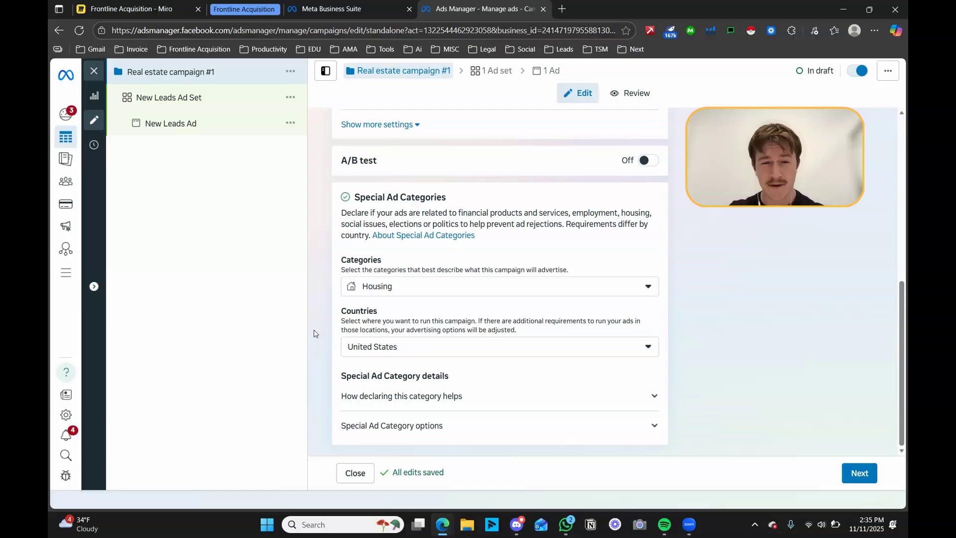
left_click(515, 395)
scroll(520, 369, "down", 1)
left_click(516, 371)
double_click(527, 405)
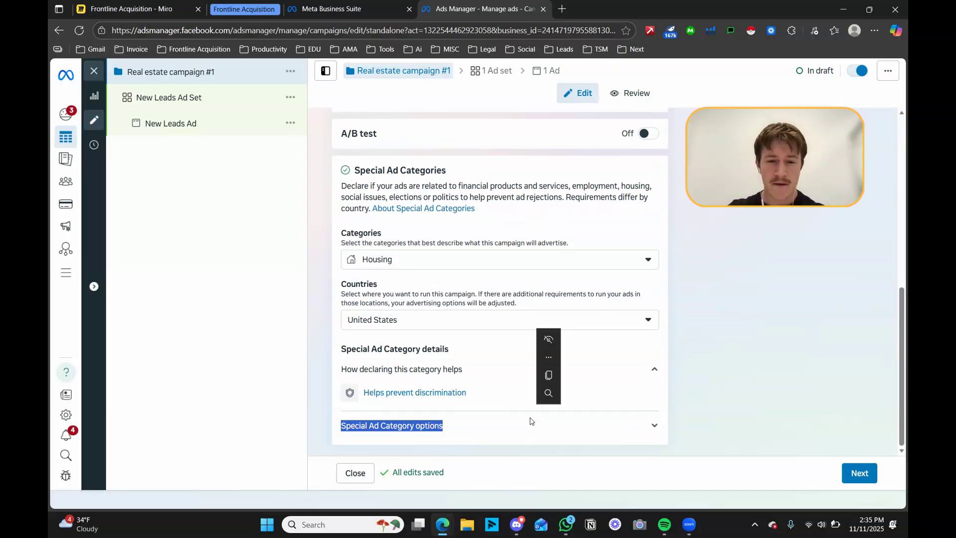
left_click(531, 426)
scroll(512, 368, "down", 1)
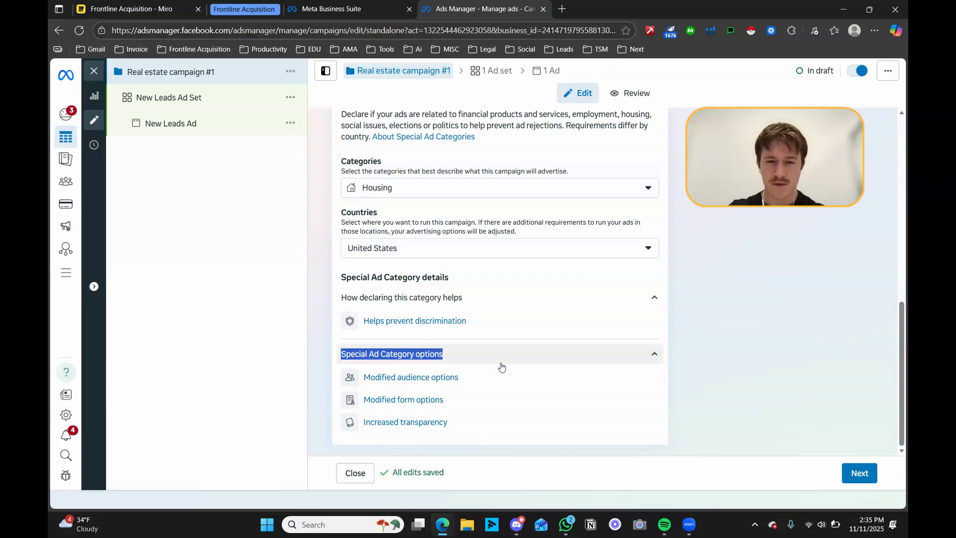
left_click(500, 367)
left_click(471, 372)
Continue to the ad set level and rename the ad set as "Ad set 1"
left_click(856, 473)
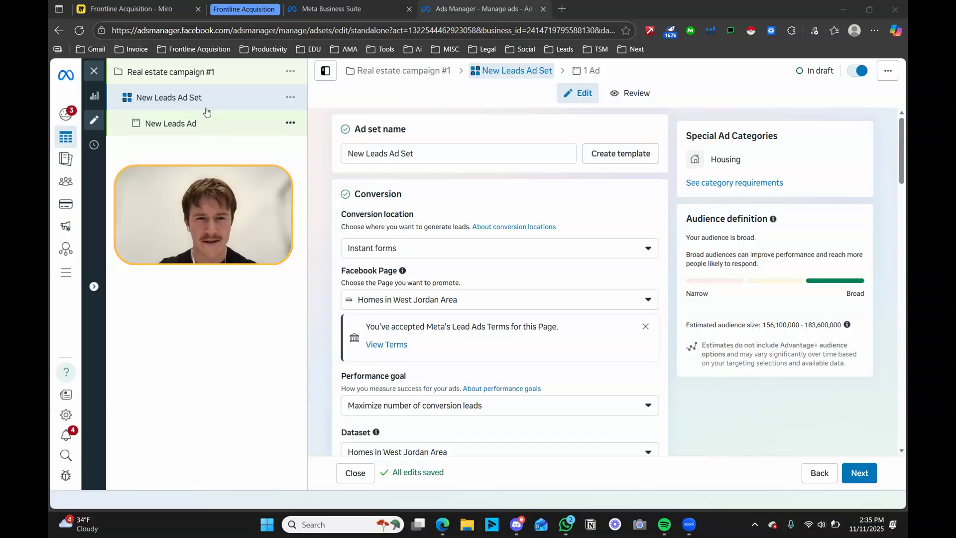
double_click(385, 154)
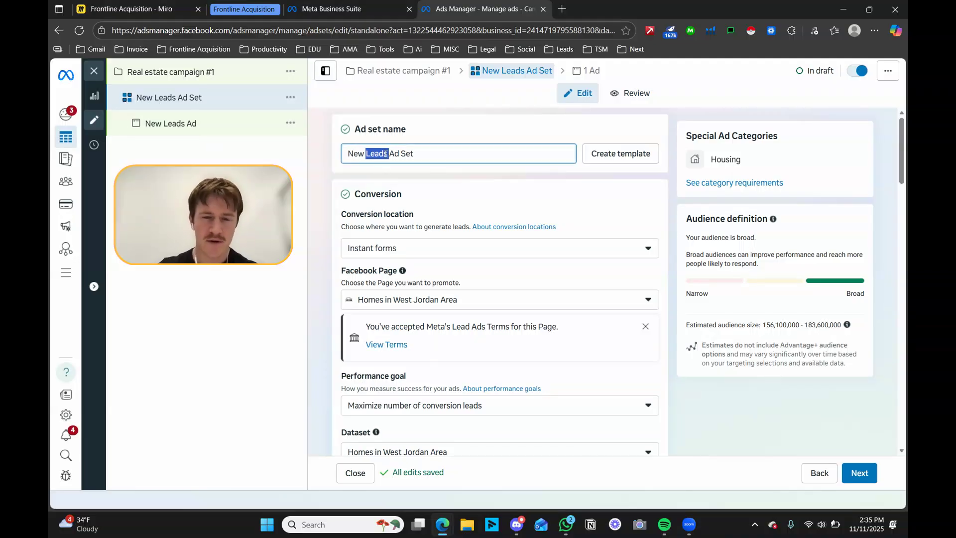
key("ctrl+a")
type("Ad set 1")
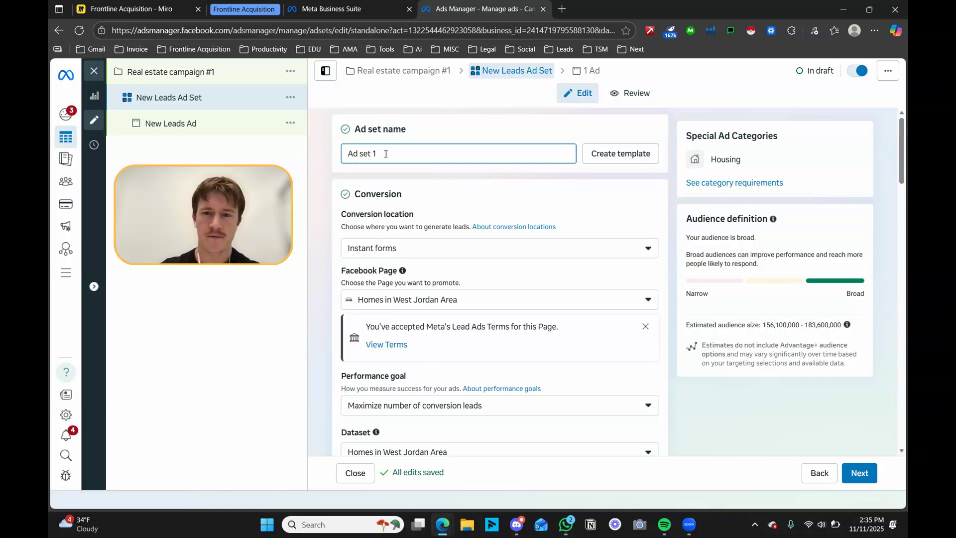
left_click(495, 197)
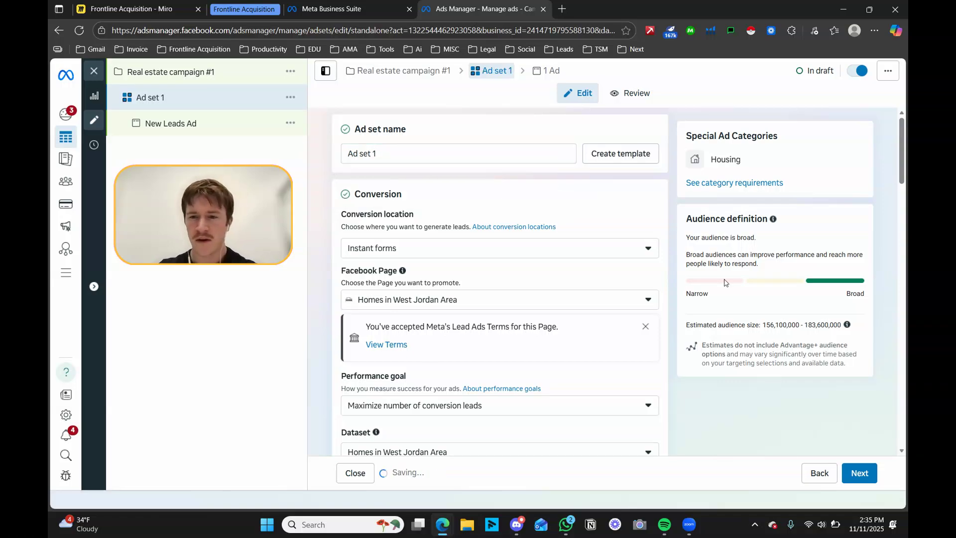
Examine the ad set's audience definition and its estimated audience size
left_click_drag(683, 221, 791, 212)
left_click(790, 323)
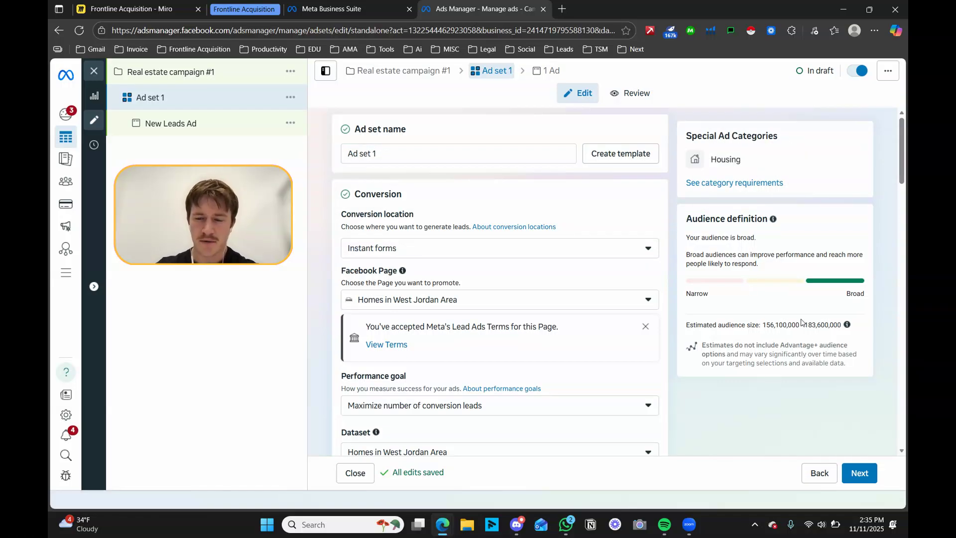
left_click_drag(762, 327, 845, 333)
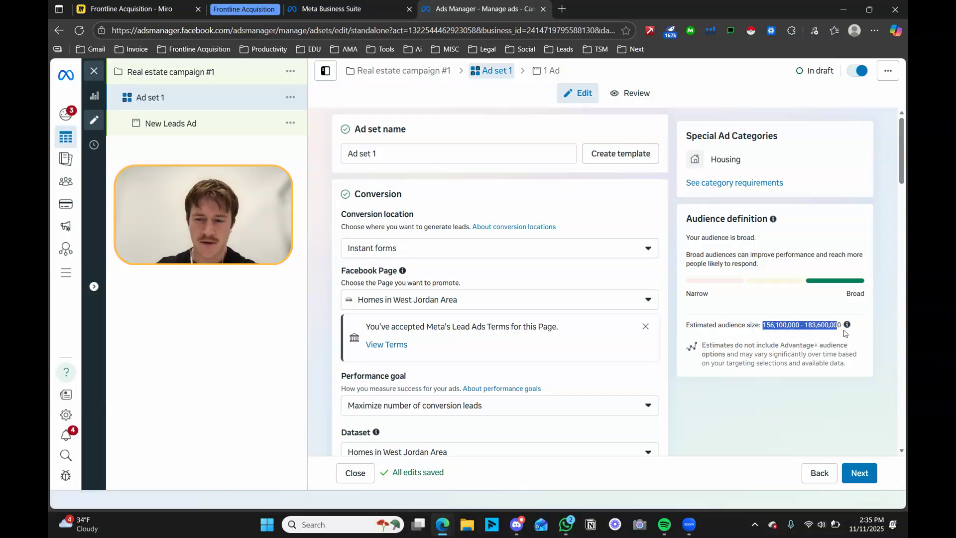
left_click_drag(763, 326, 793, 324)
left_click(809, 339)
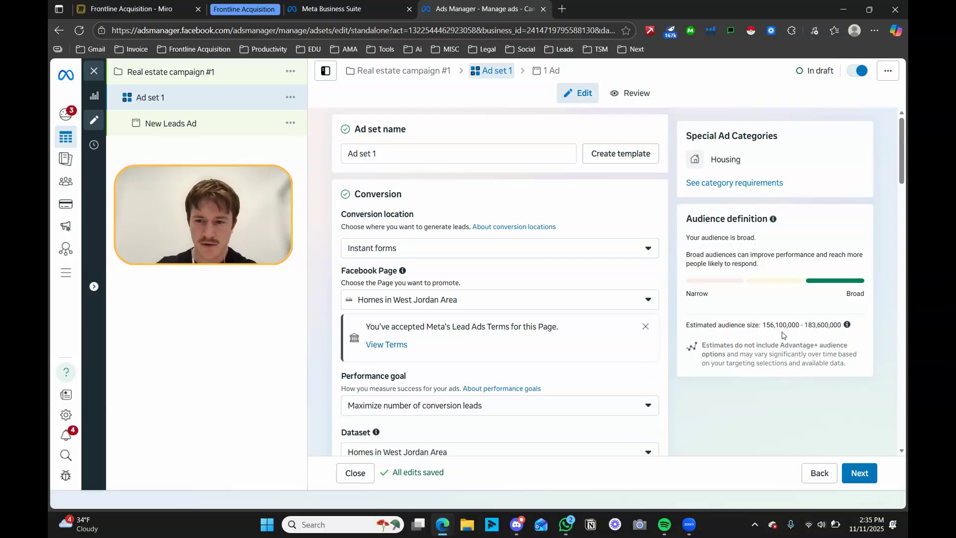
left_click_drag(764, 327, 849, 343)
left_click(863, 352)
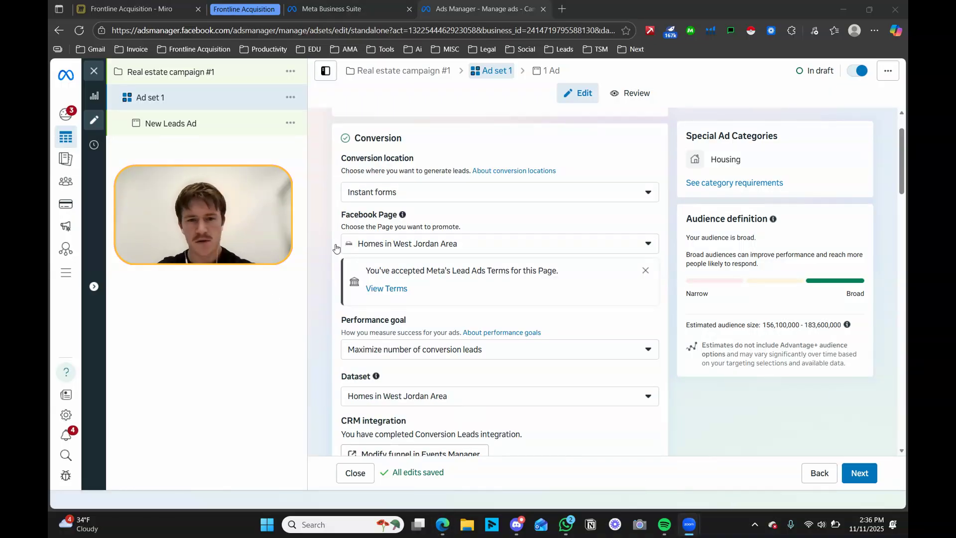
scroll(527, 241, "up", 1)
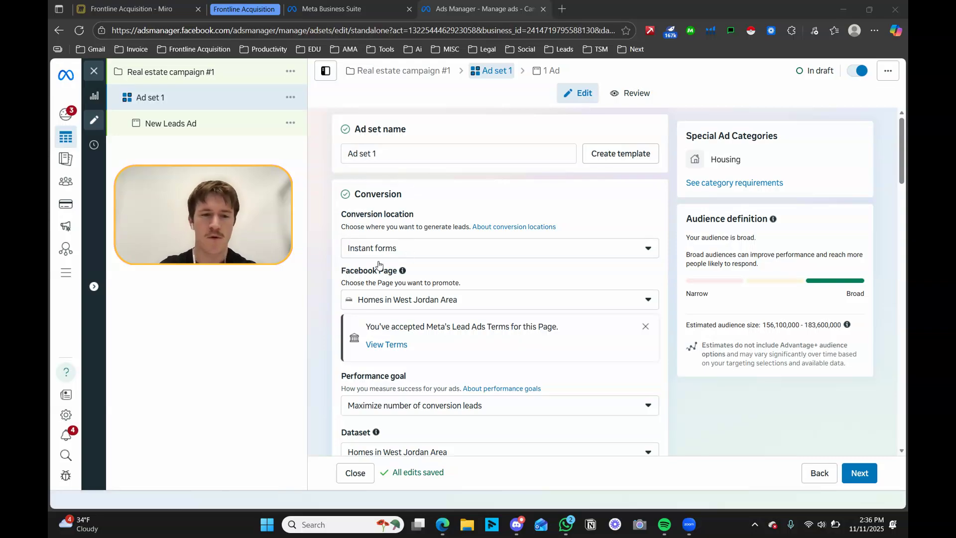
Review the conversion location, performance goal and dataset choices in the ad set's Conversion section
left_click(429, 250)
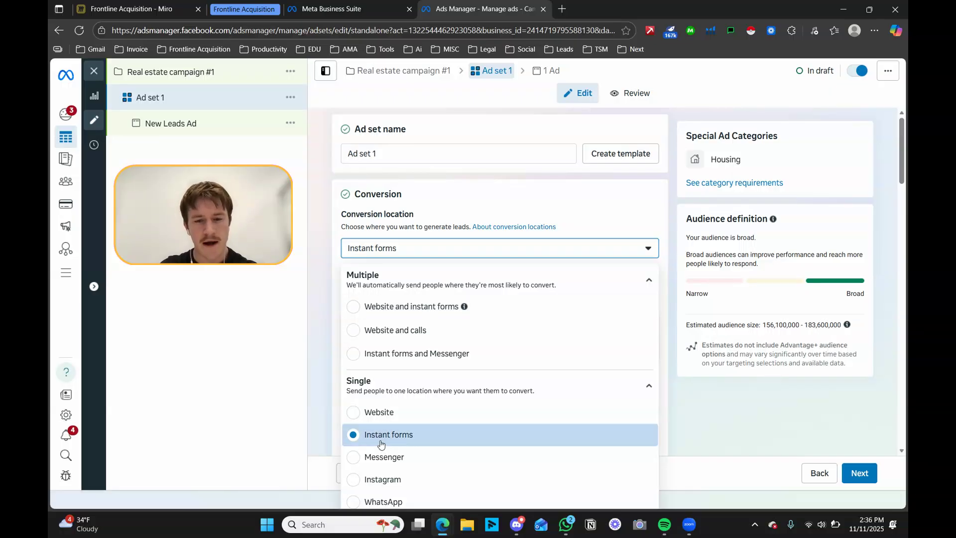
left_click(505, 252)
scroll(515, 244, "down", 3)
scroll(399, 234, "up", 1)
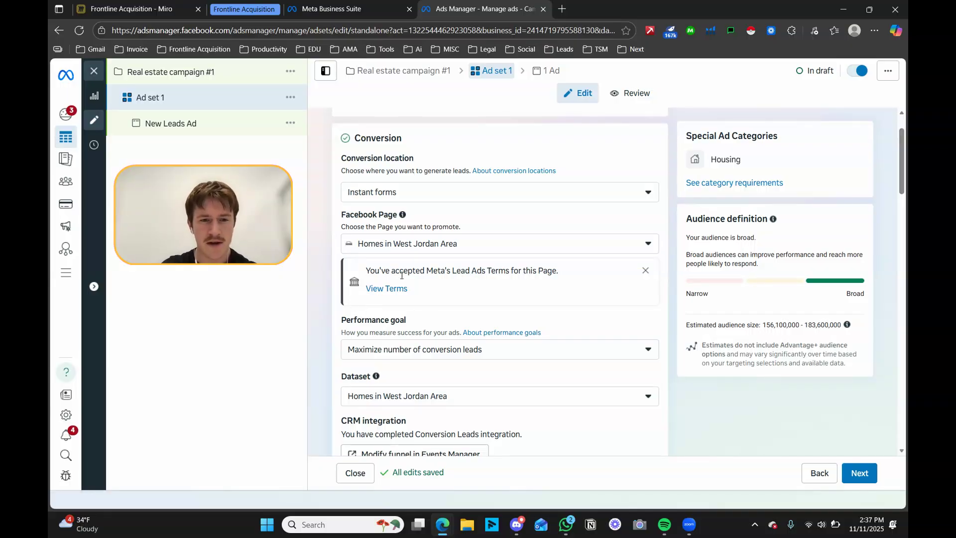
scroll(452, 304, "down", 1)
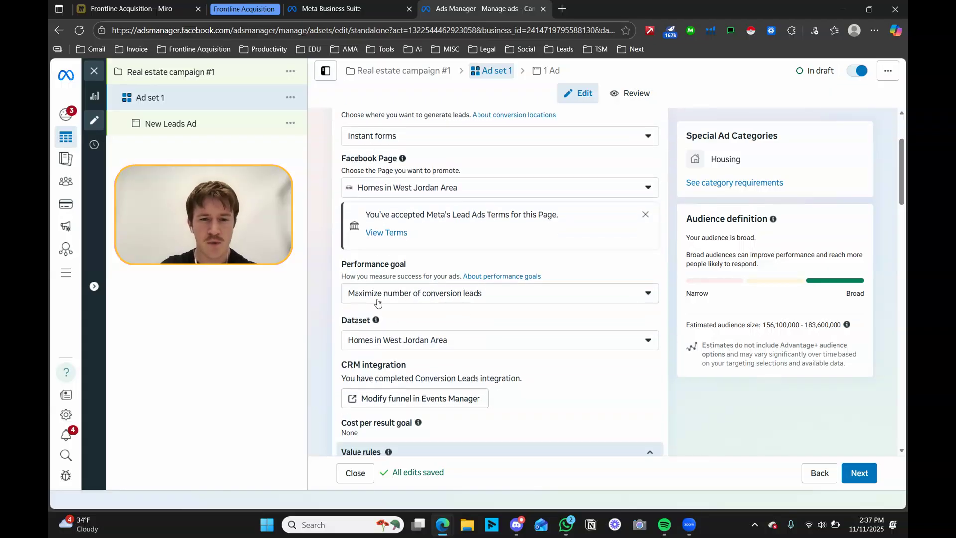
left_click(471, 299)
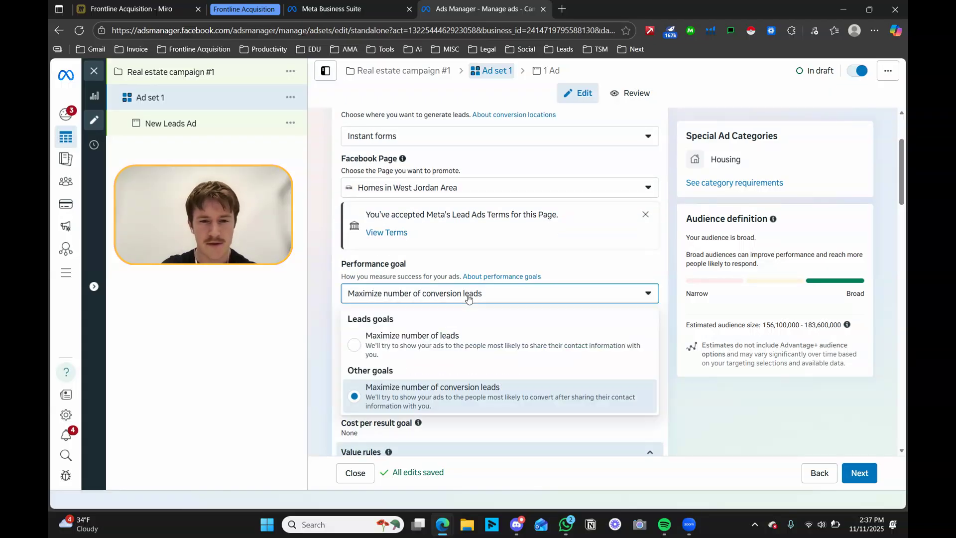
left_click(438, 301)
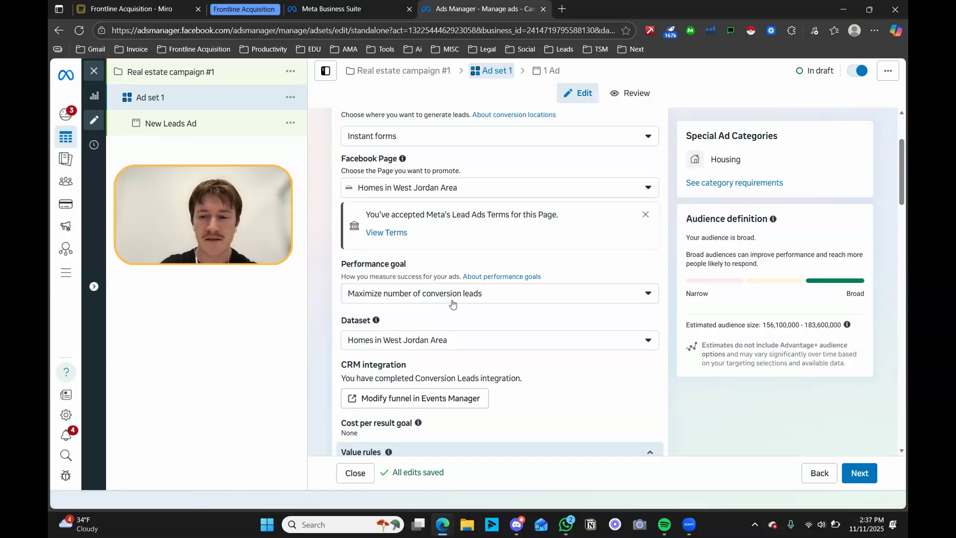
scroll(502, 287, "down", 2)
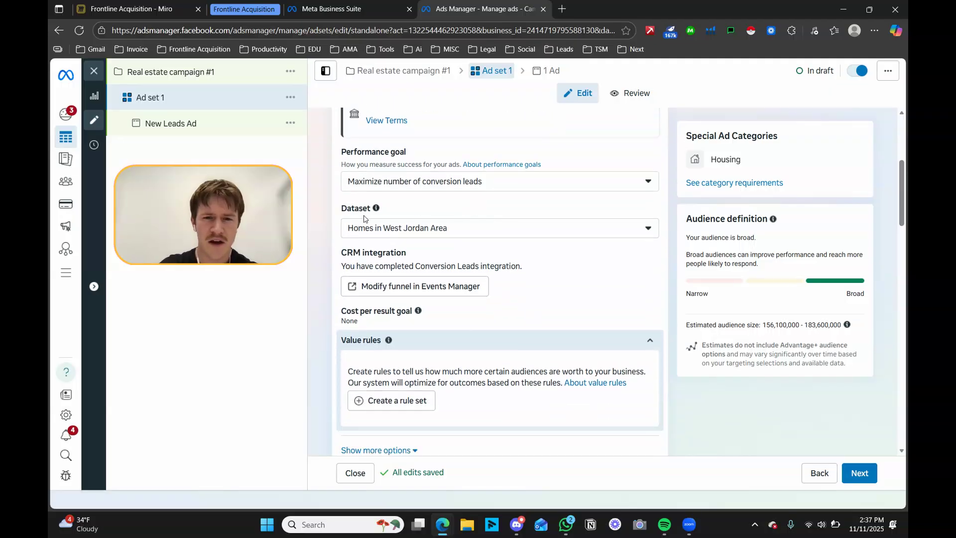
left_click(389, 228)
left_click(560, 234)
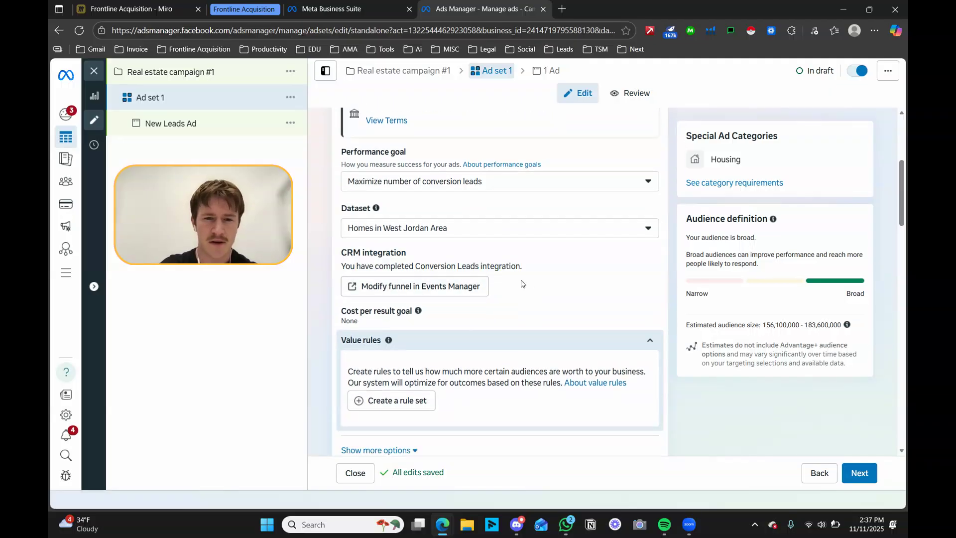
Examine the ad set's budget strategy and schedule, including the start time, and dismiss the low battery notice
scroll(532, 288, "down", 1)
scroll(532, 287, "down", 5)
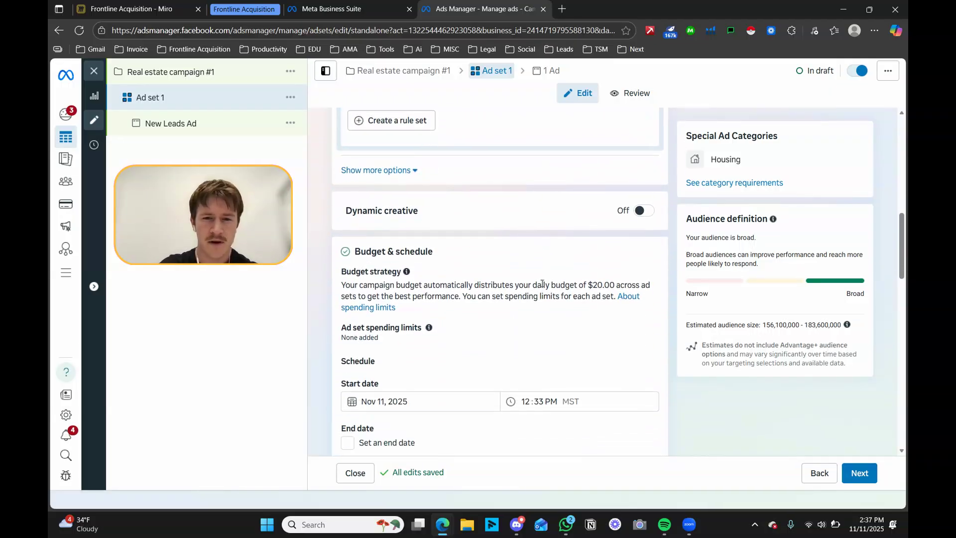
scroll(543, 292, "down", 1)
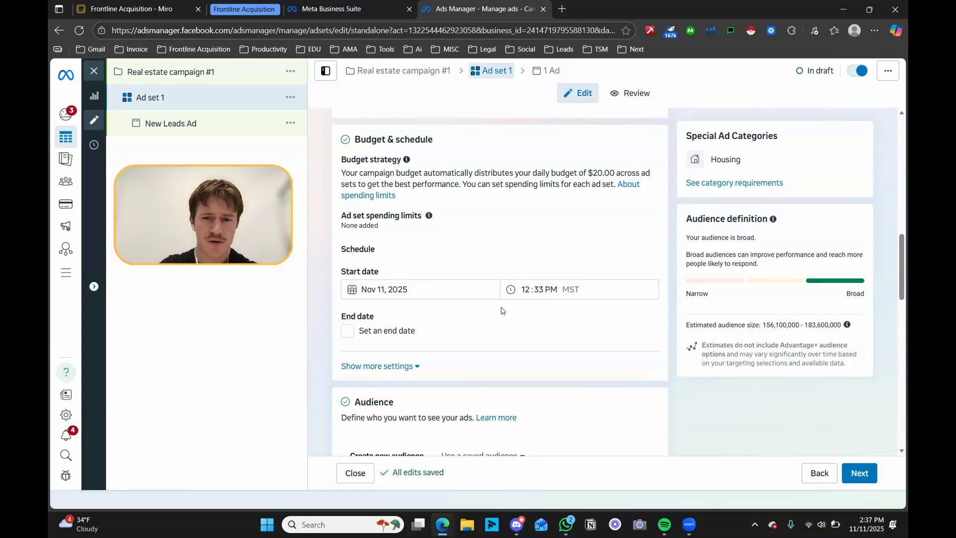
left_click(553, 290)
left_click(525, 289)
left_click(547, 268)
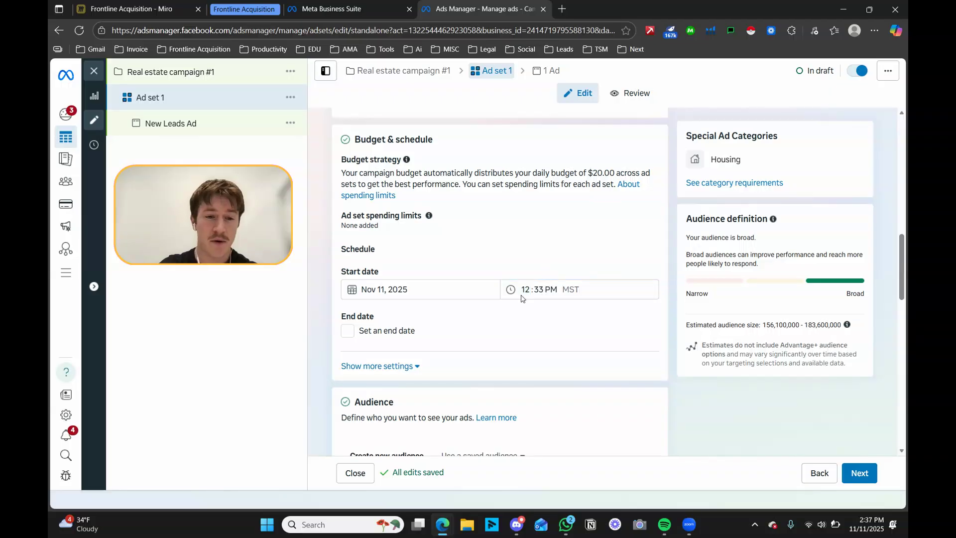
scroll(543, 308, "up", 1)
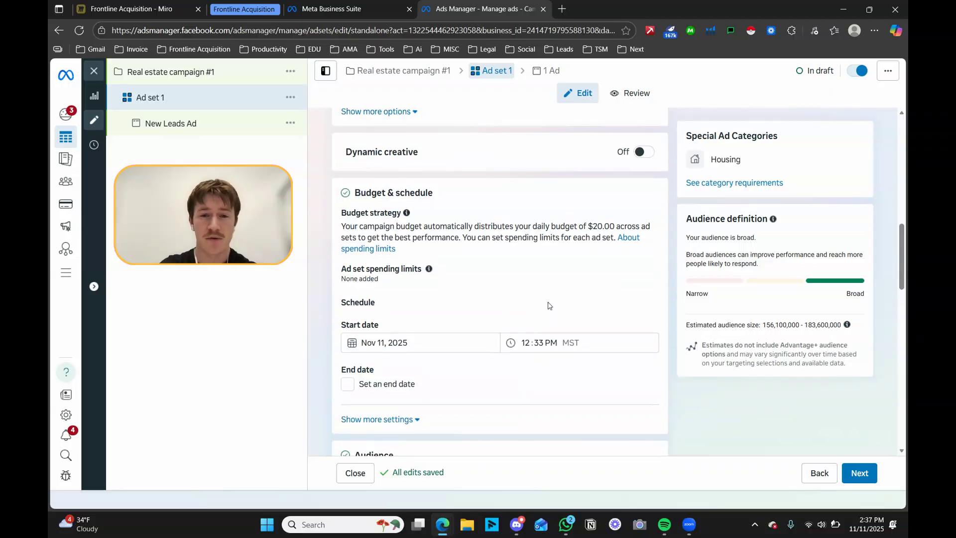
scroll(521, 339, "up", 1)
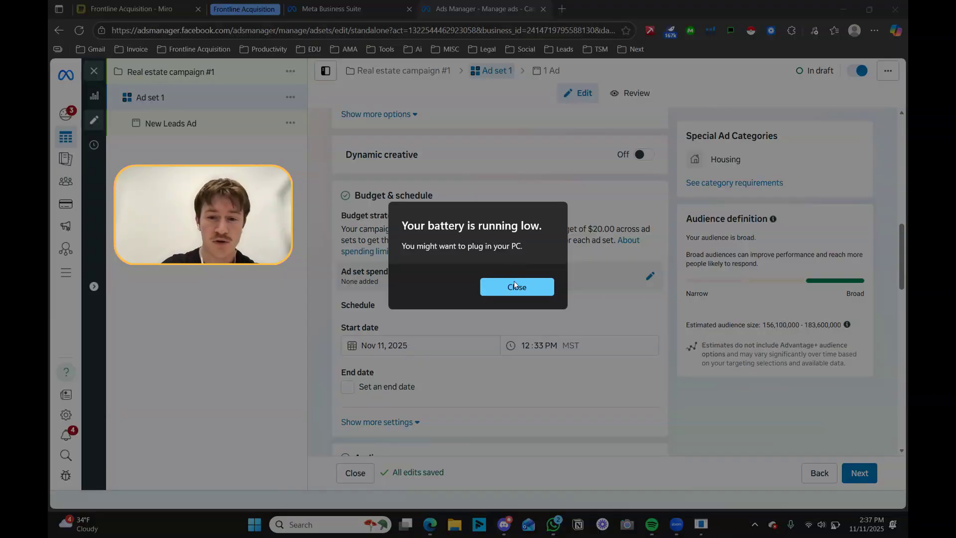
left_click(516, 287)
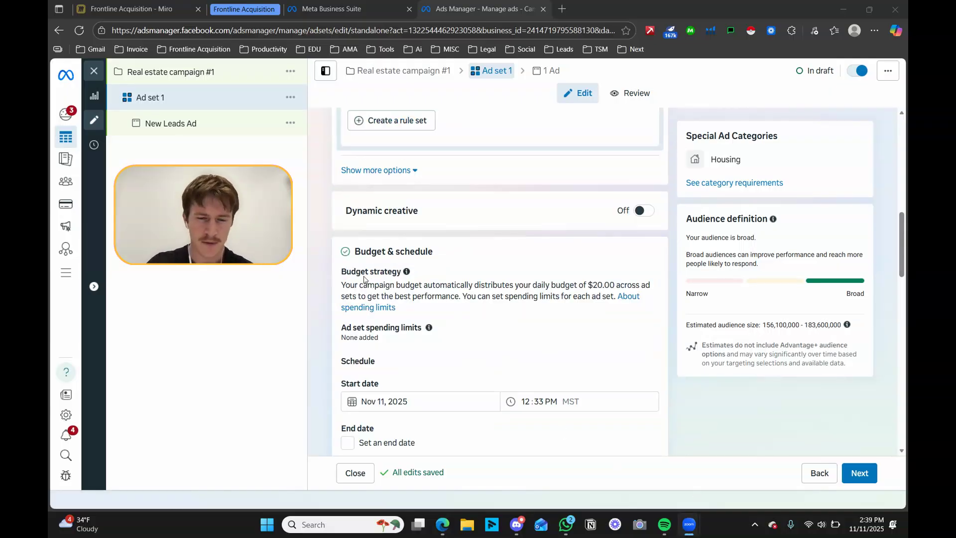
Examine the Audience section, including the estimated audience size, included location and minimum age options
scroll(418, 272, "down", 7)
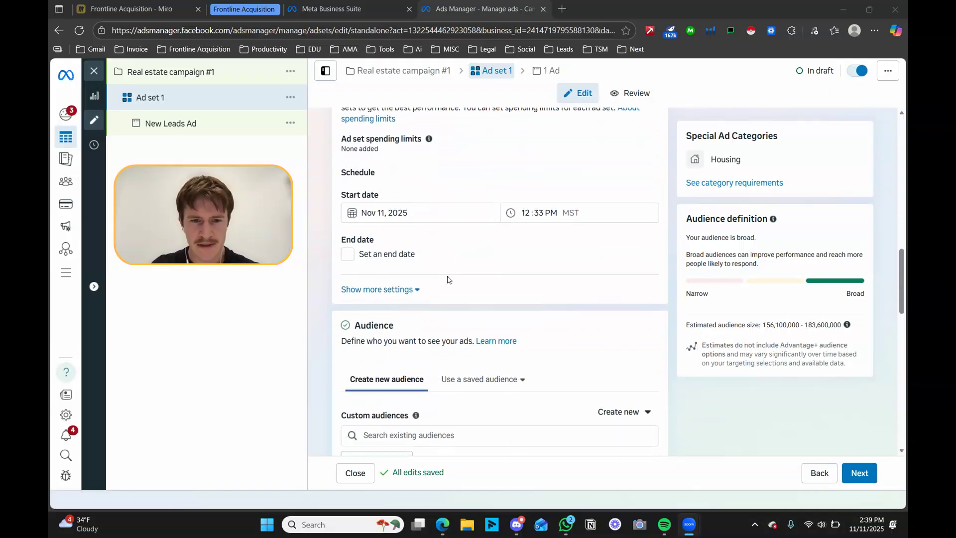
scroll(440, 283, "down", 1)
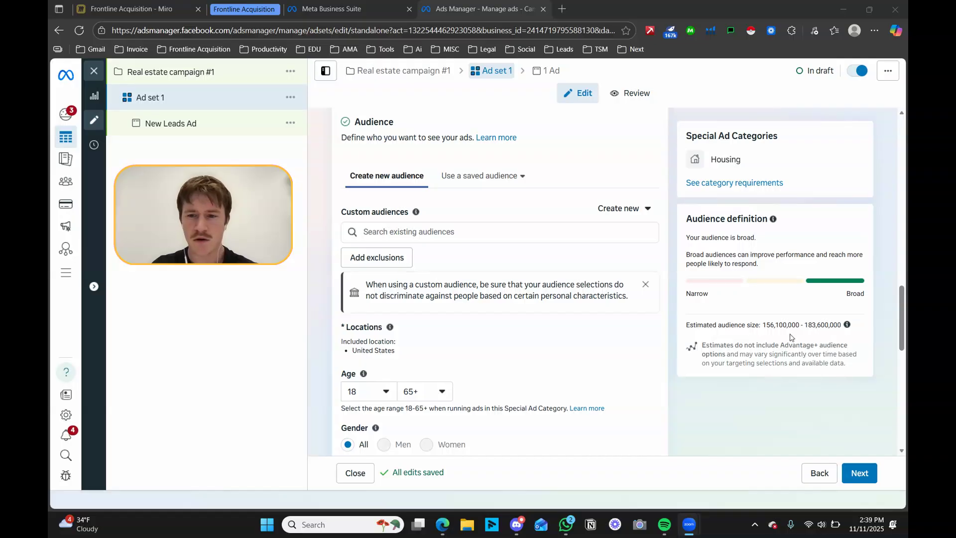
left_click_drag(763, 325, 838, 331)
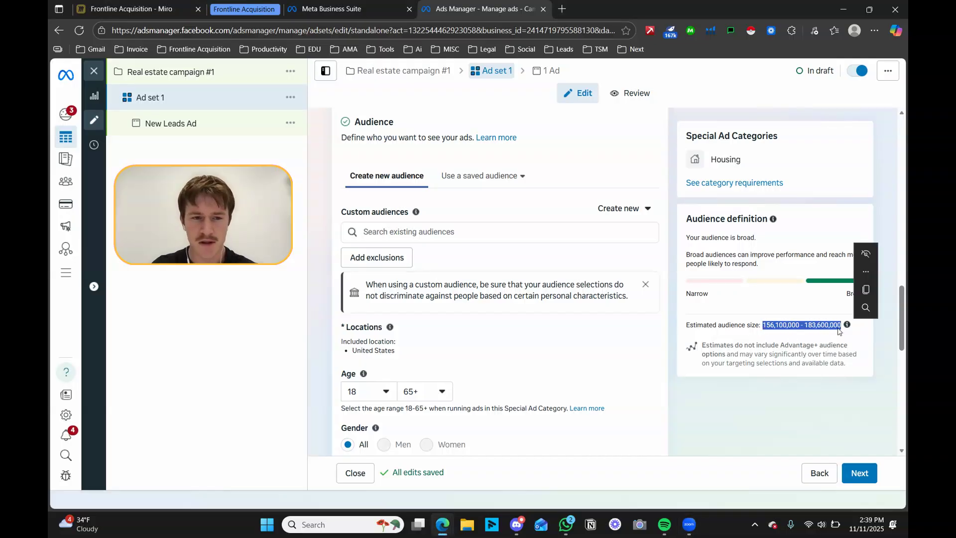
left_click(527, 269)
scroll(498, 289, "down", 1)
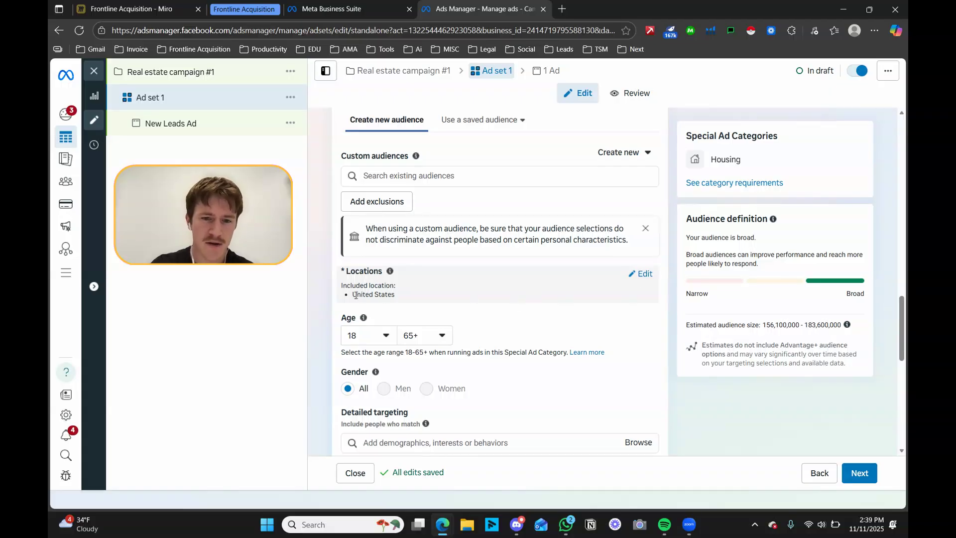
scroll(406, 259, "down", 1)
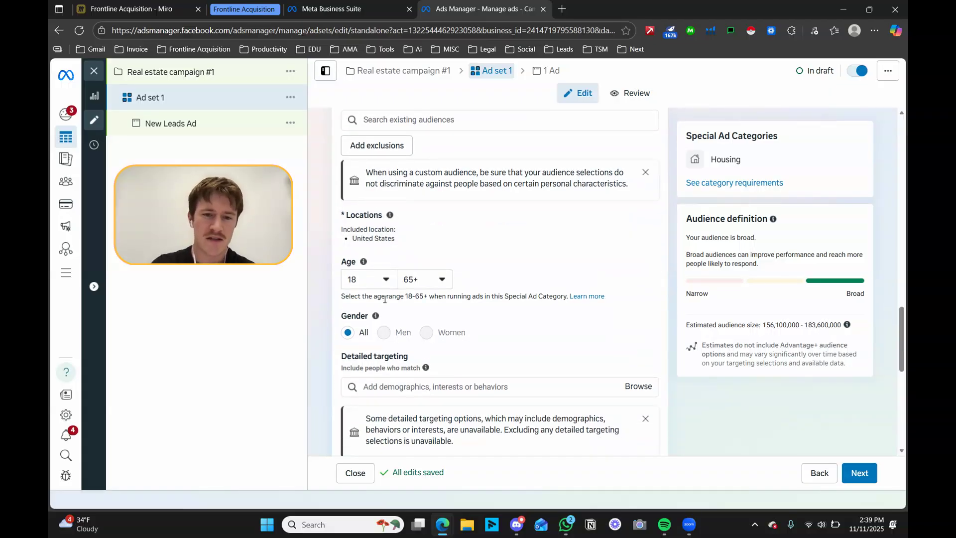
left_click(387, 286)
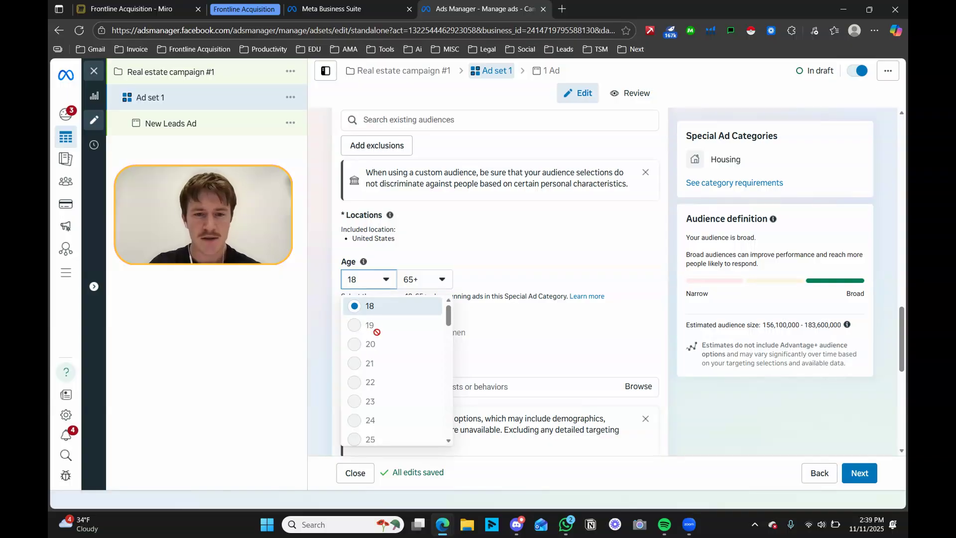
left_click(502, 253)
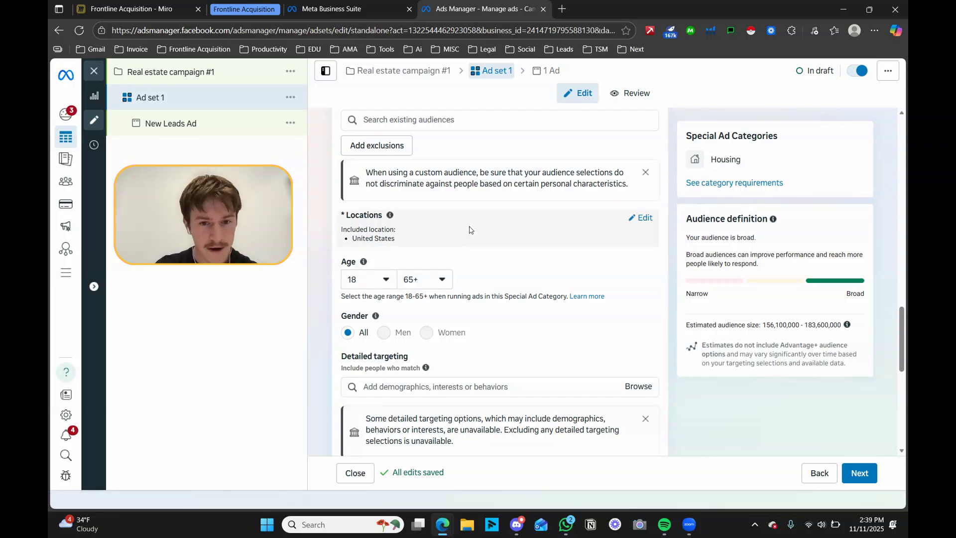
Add the interests Real estate (industry) and Zillow (real estate) to the audience's detailed targeting
scroll(355, 285, "down", 1)
scroll(548, 242, "down", 1)
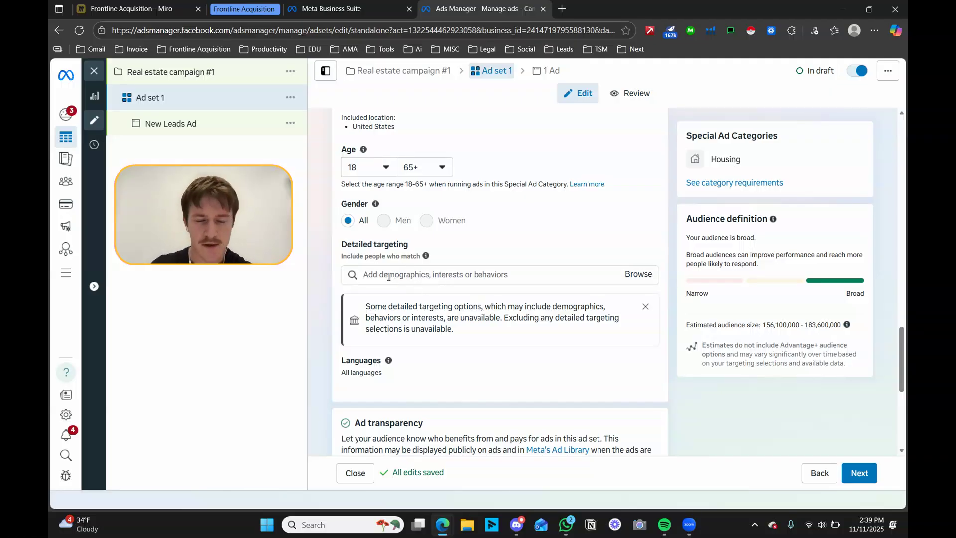
left_click(402, 283)
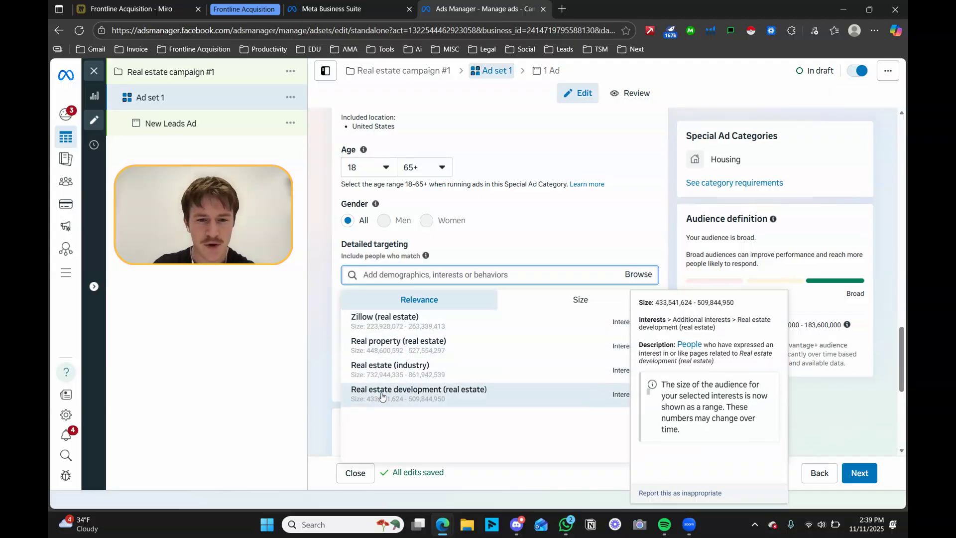
left_click(383, 368)
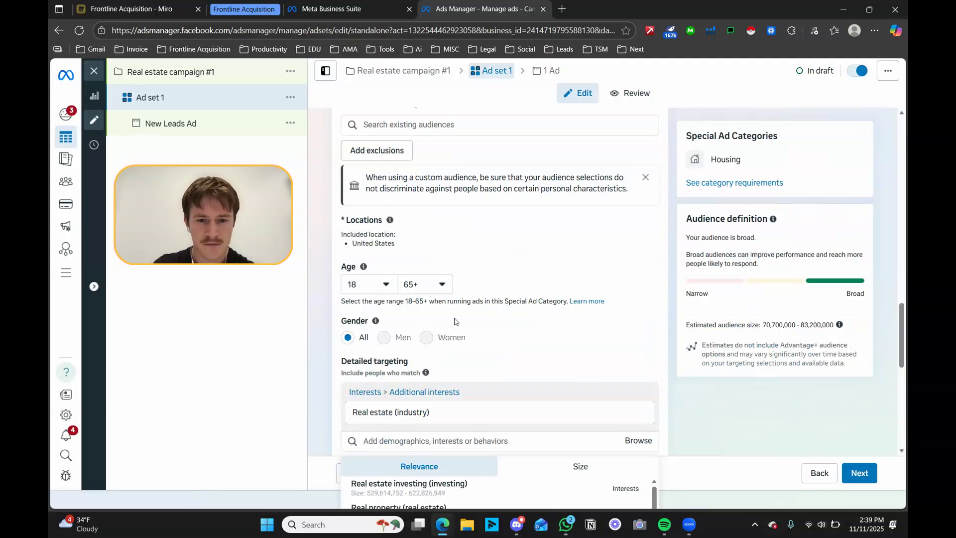
scroll(452, 348, "down", 4)
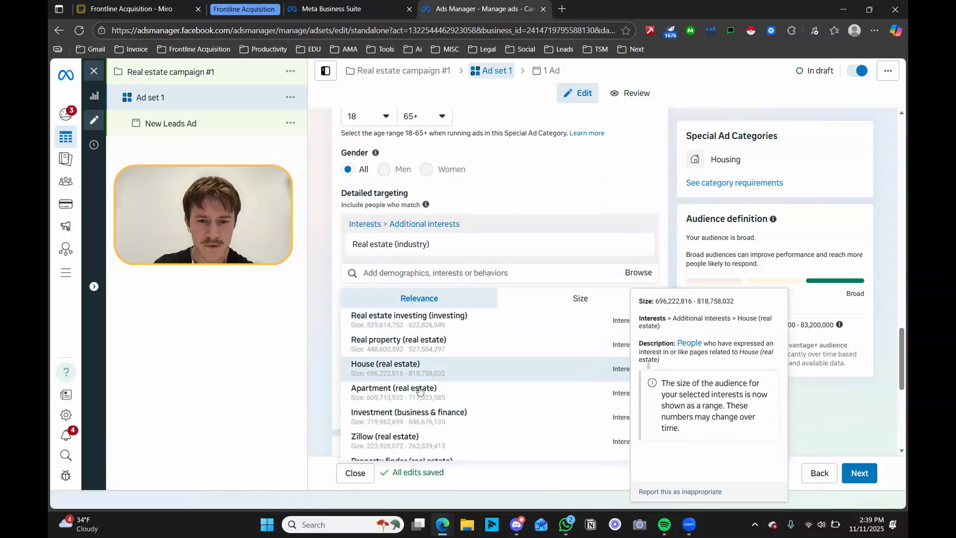
left_click(389, 443)
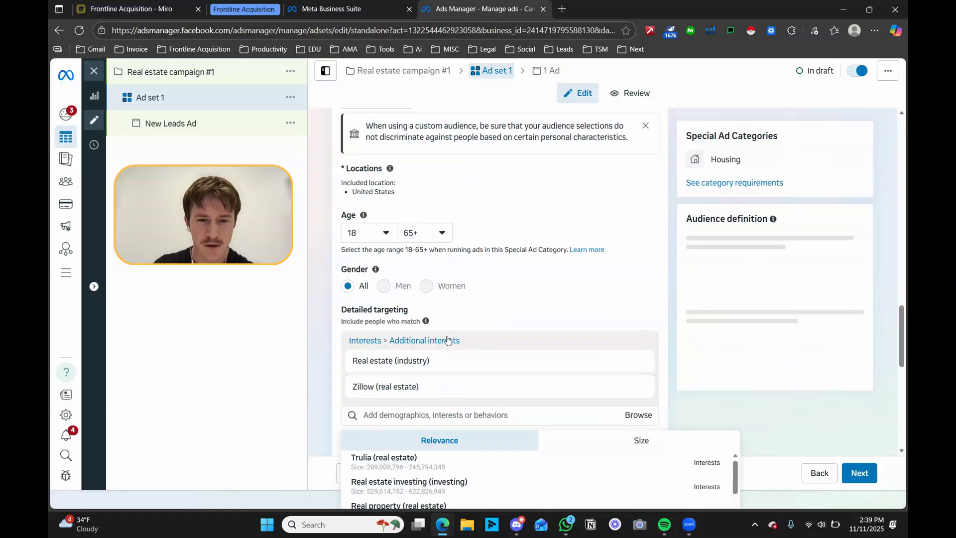
Add the interests Real estate investing (investing) and House (real estate) to the audience's detailed targeting
scroll(449, 342, "down", 1)
scroll(427, 406, "down", 1)
scroll(431, 418, "up", 1)
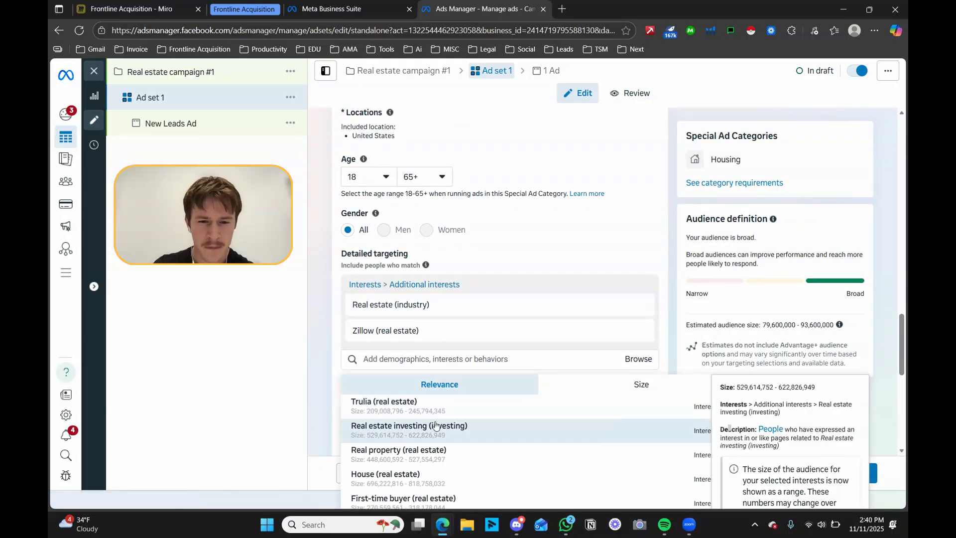
left_click(432, 430)
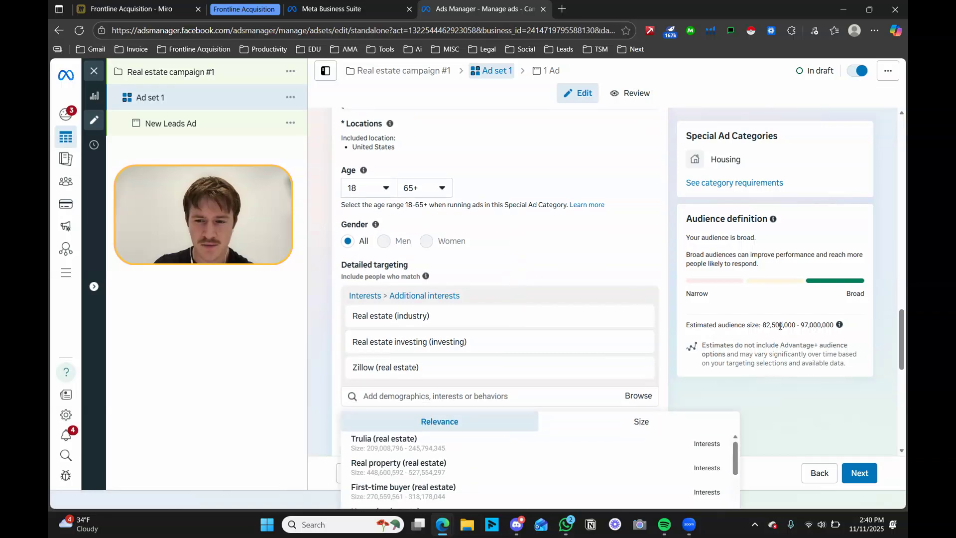
scroll(473, 369, "down", 2)
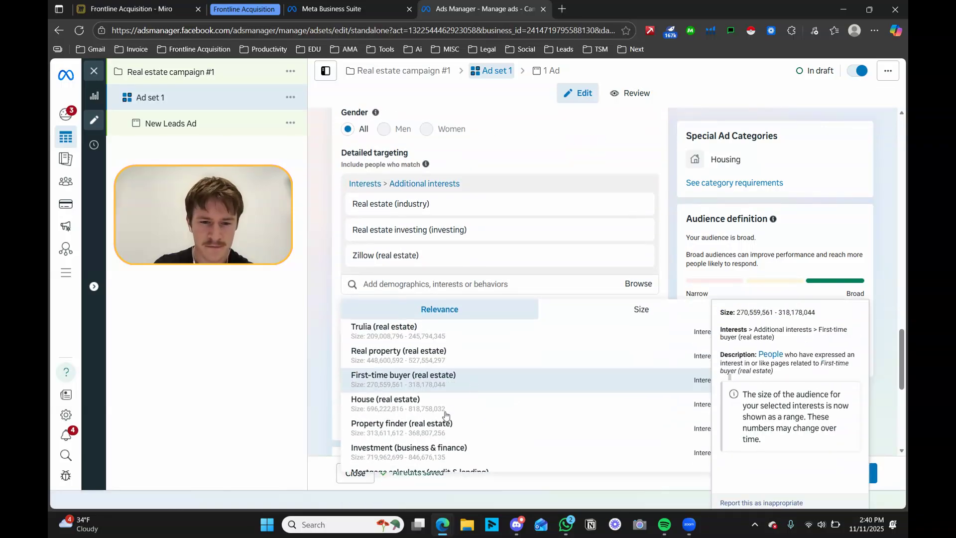
left_click(403, 406)
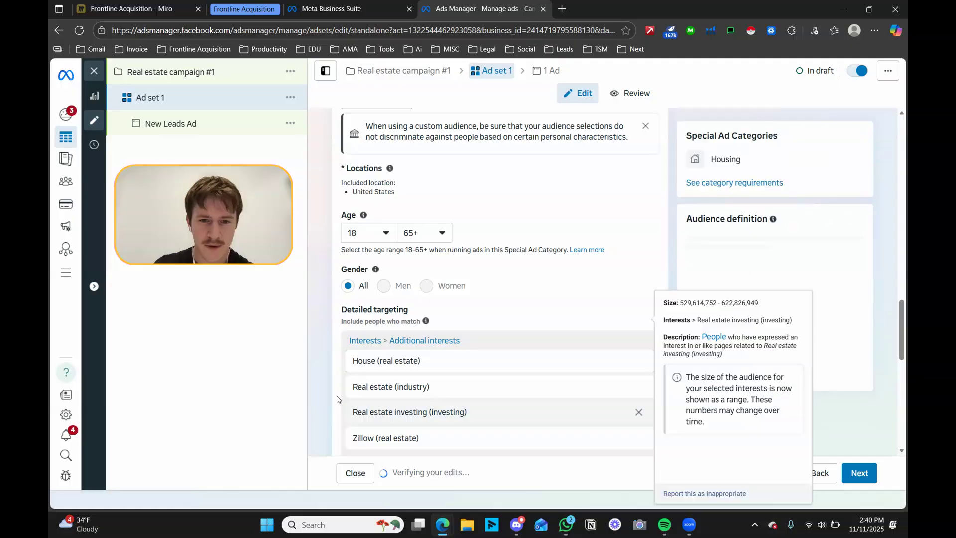
scroll(462, 329, "down", 1)
left_click(552, 258)
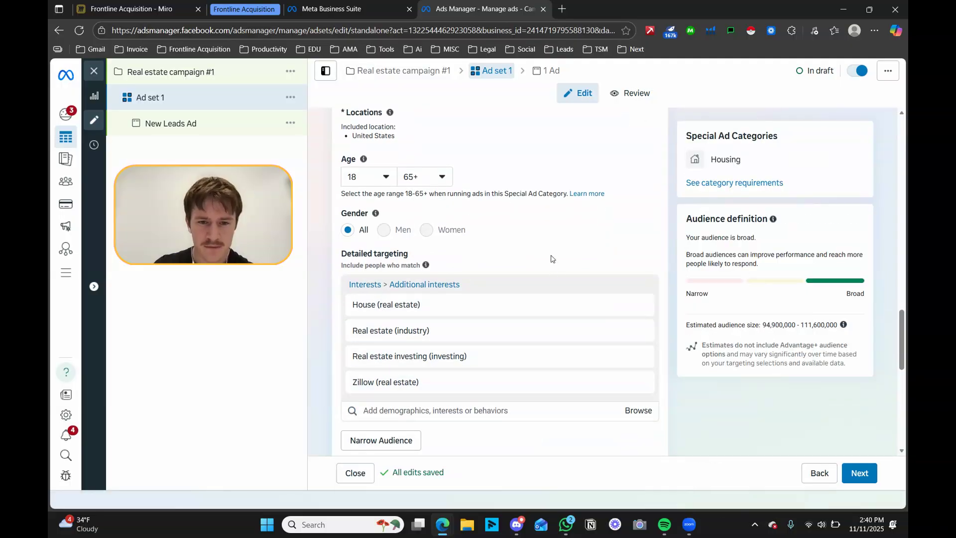
Open the ad set's audience locations for editing and show the location map
scroll(418, 362, "down", 4)
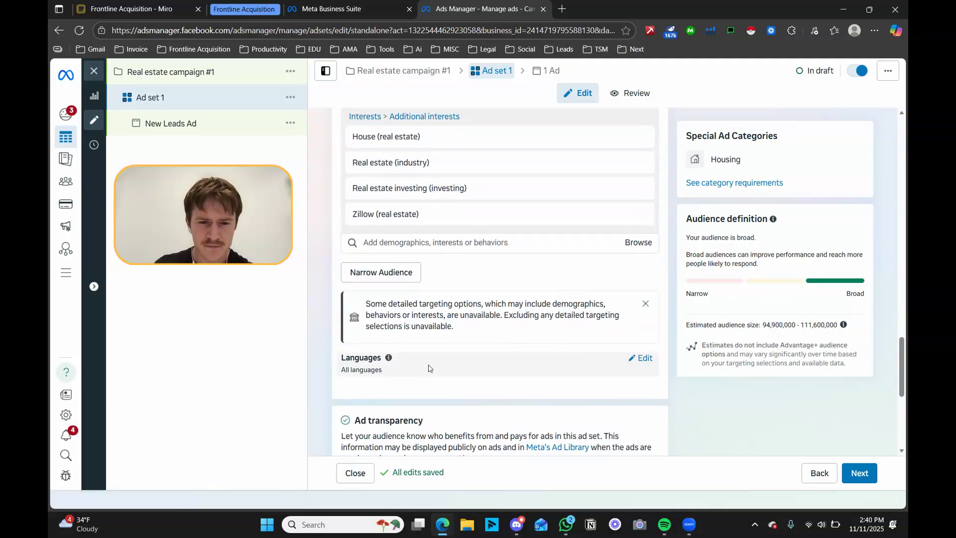
scroll(427, 352, "up", 8)
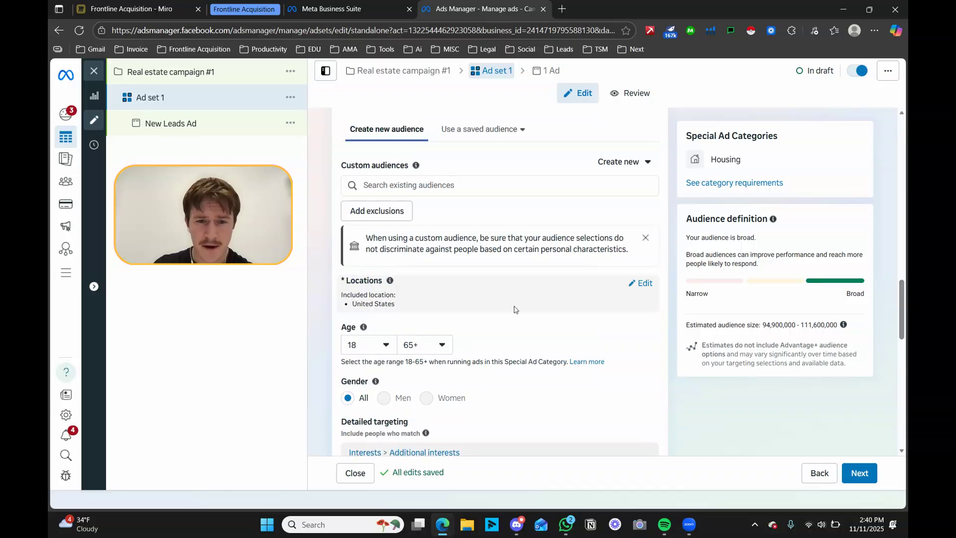
left_click(647, 288)
scroll(463, 344, "down", 1)
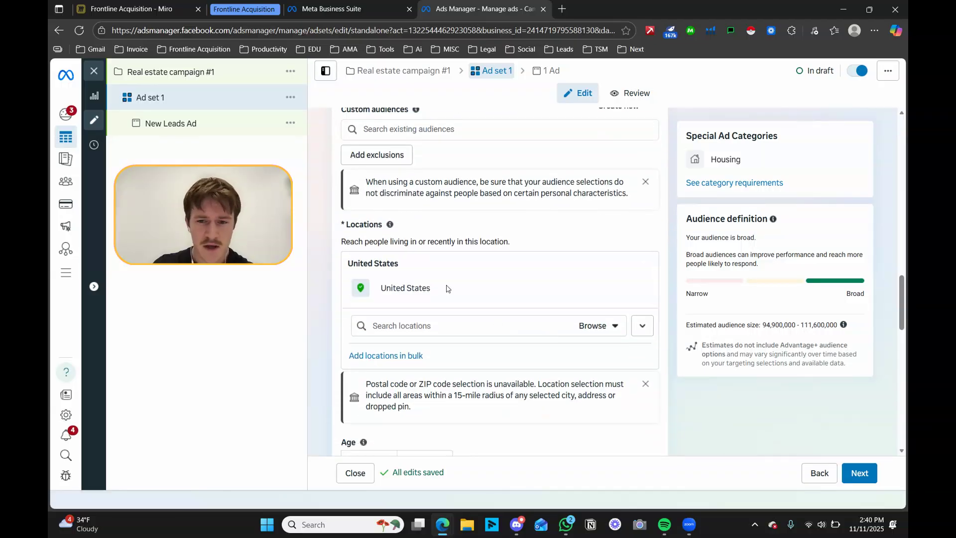
left_click(643, 325)
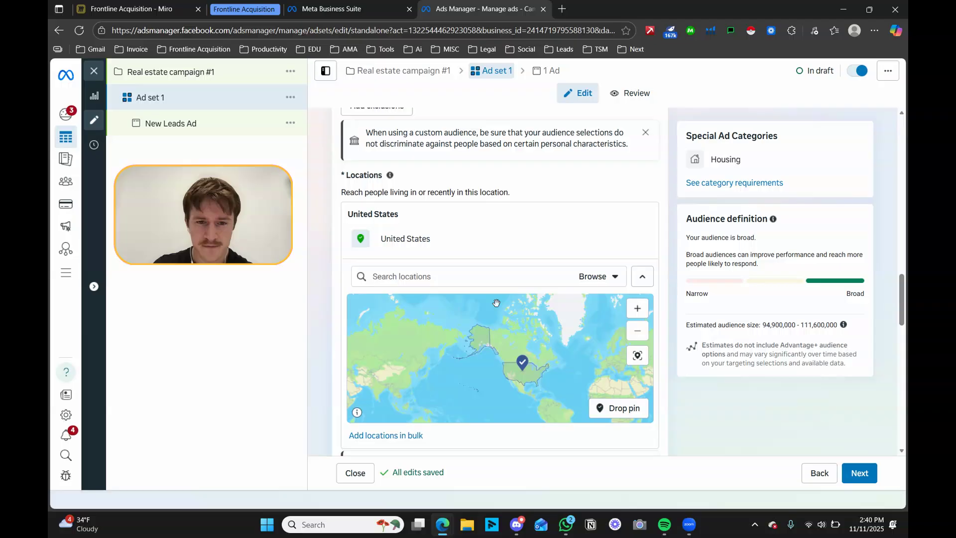
Replace the United States location with a pin at central Denver covering 15 mi, and check the estimated audience size
scroll(533, 371, "up", 4)
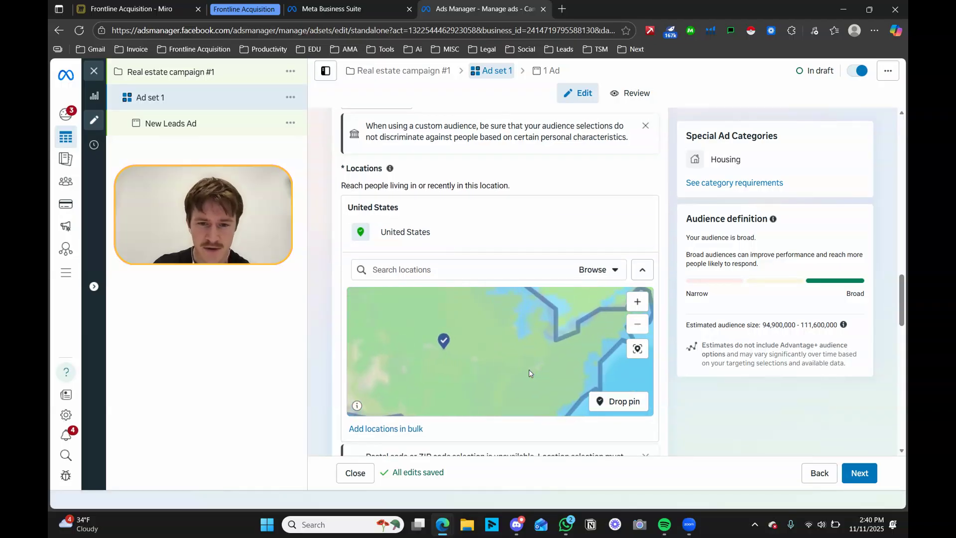
scroll(416, 356, "down", 1)
left_click_drag(417, 356, 464, 343)
scroll(463, 342, "up", 3)
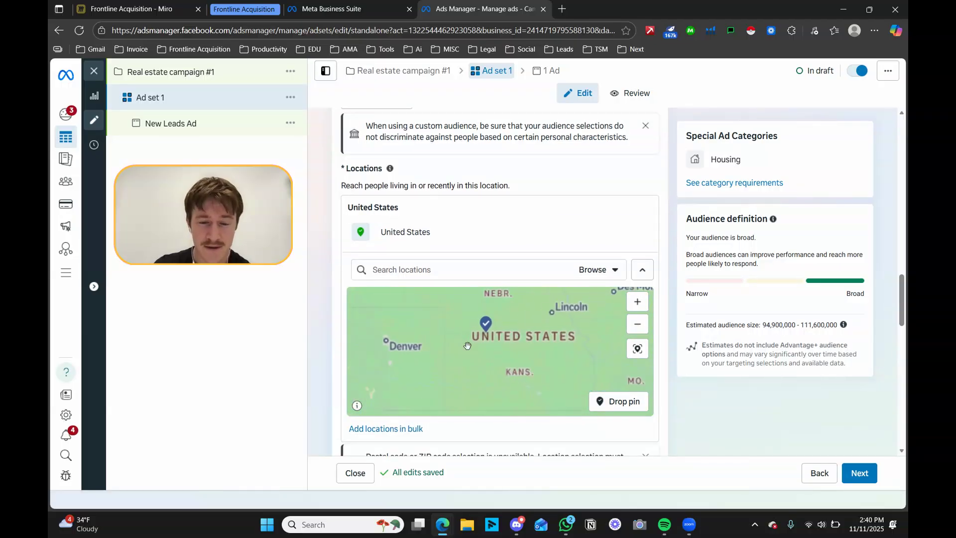
left_click_drag(486, 341, 556, 359)
scroll(503, 344, "down", 1)
scroll(493, 342, "up", 5)
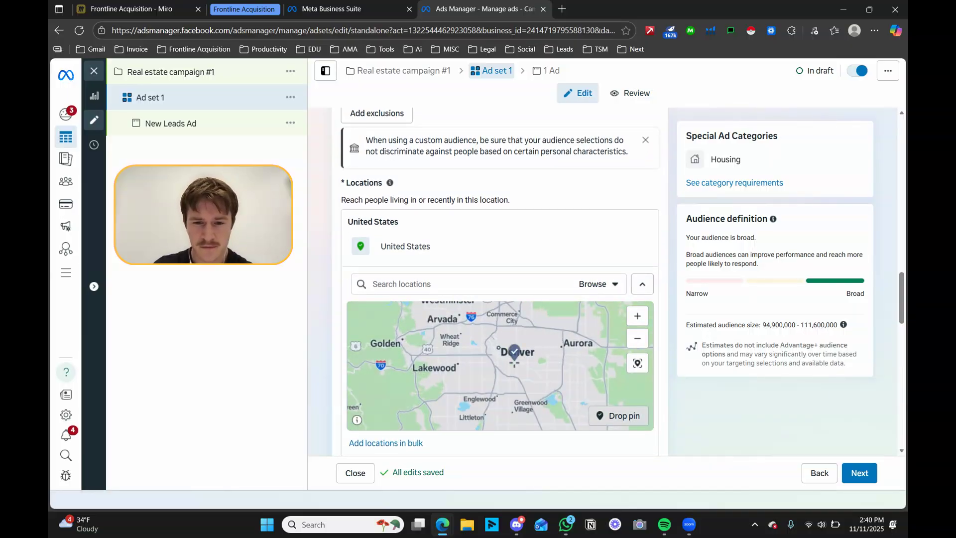
left_click(501, 348)
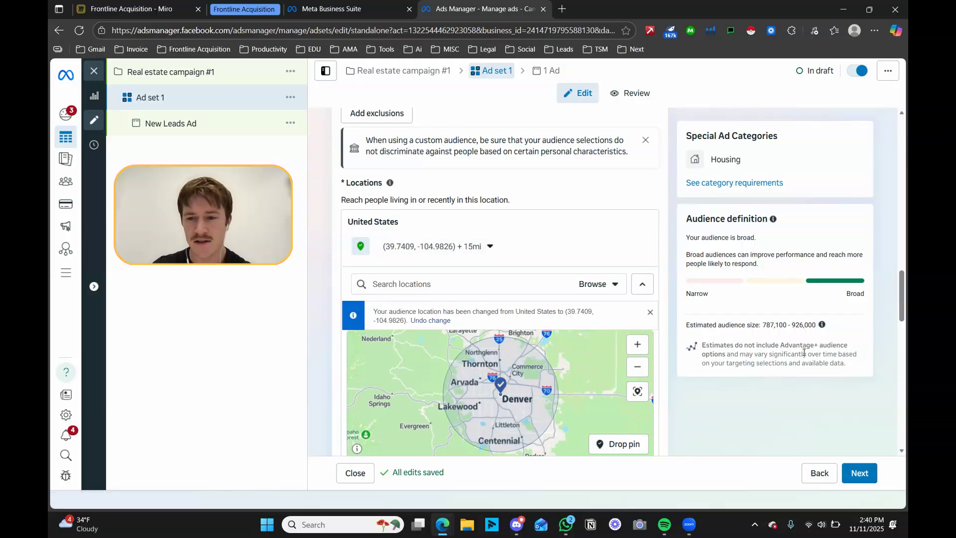
left_click_drag(758, 325, 812, 337)
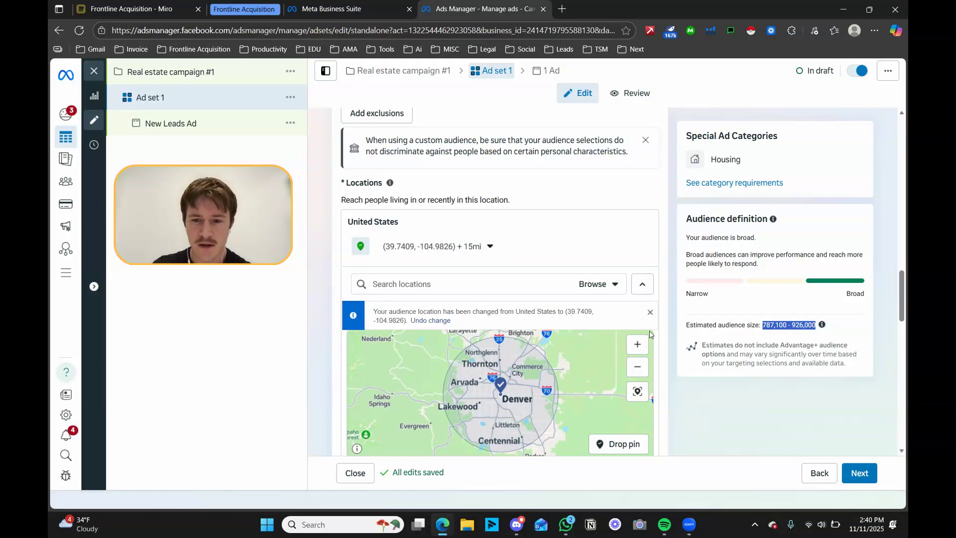
left_click(609, 330)
Try a second 15 mi pin northeast of Denver, inspect the overlapping areas, and remove that pin from the locations
scroll(580, 299, "down", 2)
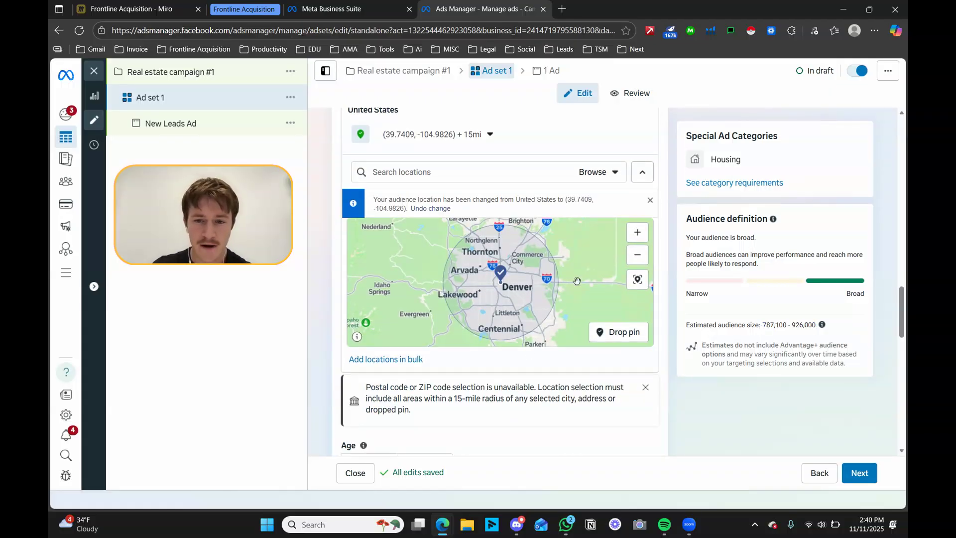
left_click(619, 332)
left_click(579, 255)
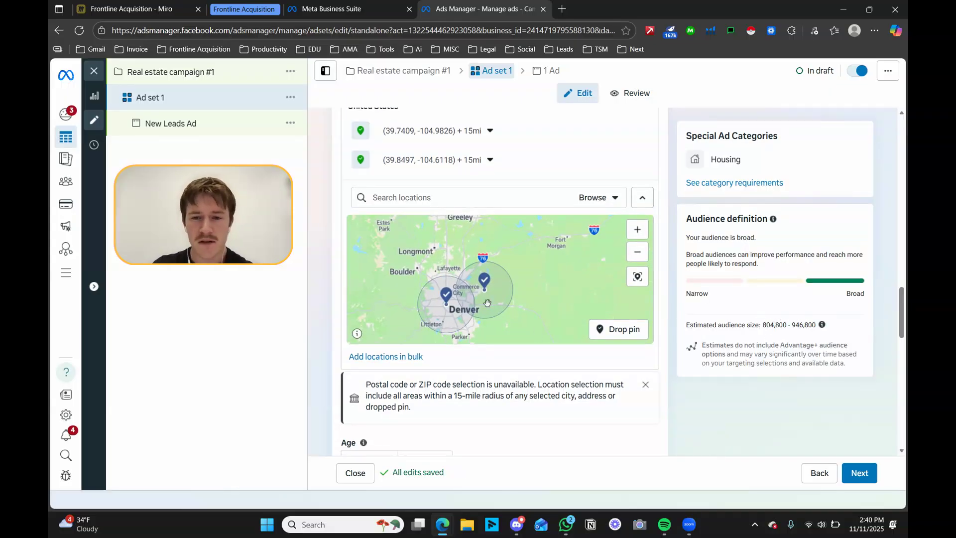
left_click_drag(486, 292, 488, 304)
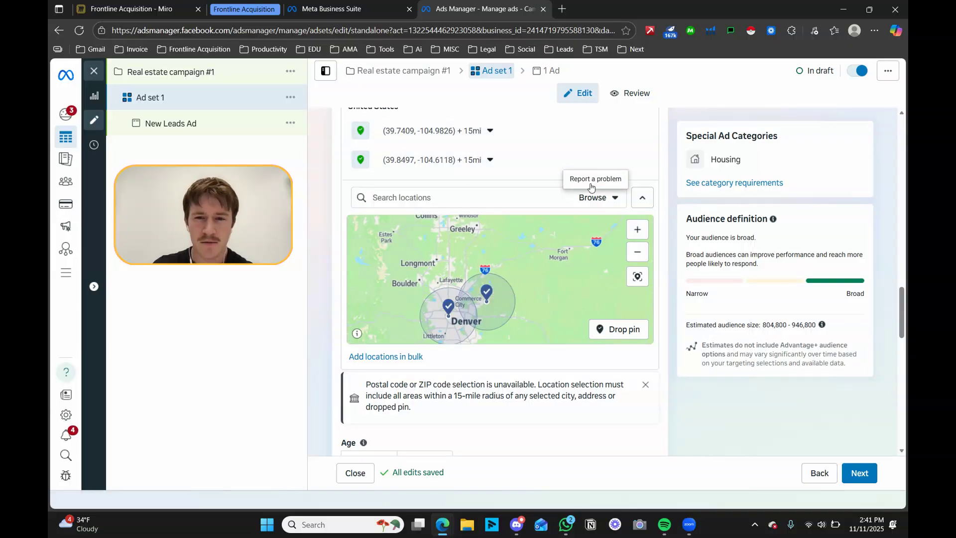
left_click(642, 160)
scroll(489, 276, "up", 4)
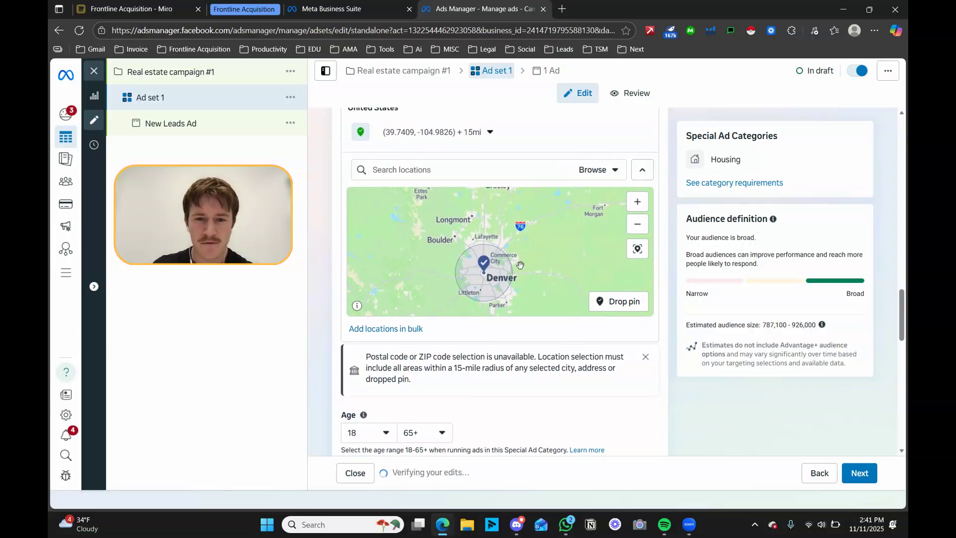
Examine the remaining audience settings and the optional beneficiary choices under Ad transparency without selecting one
scroll(489, 276, "down", 2)
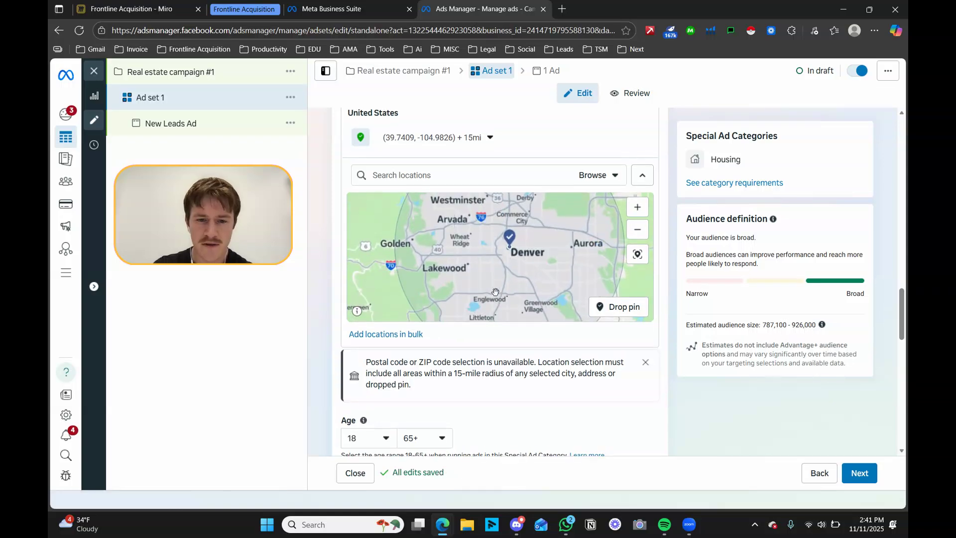
scroll(477, 381, "down", 3)
scroll(487, 369, "down", 7)
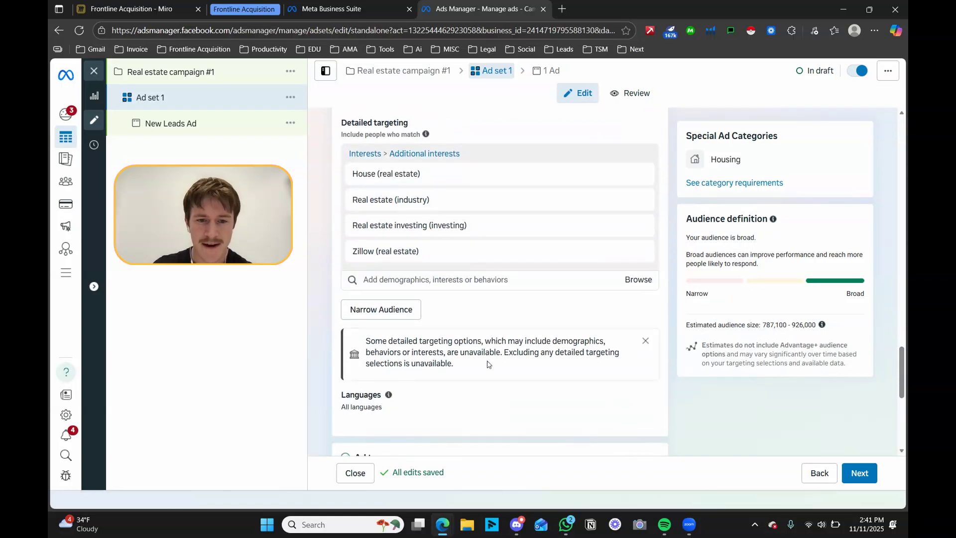
scroll(495, 340, "down", 4)
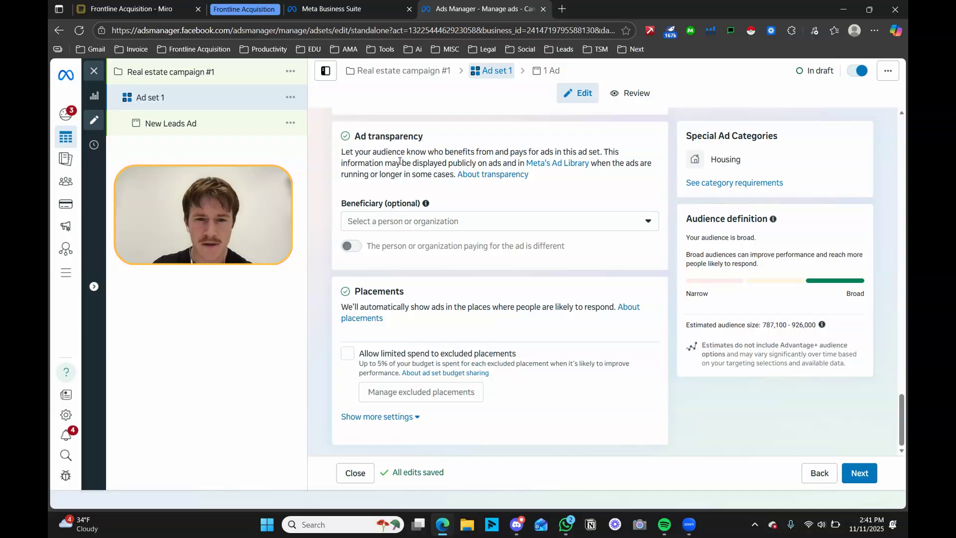
left_click(397, 226)
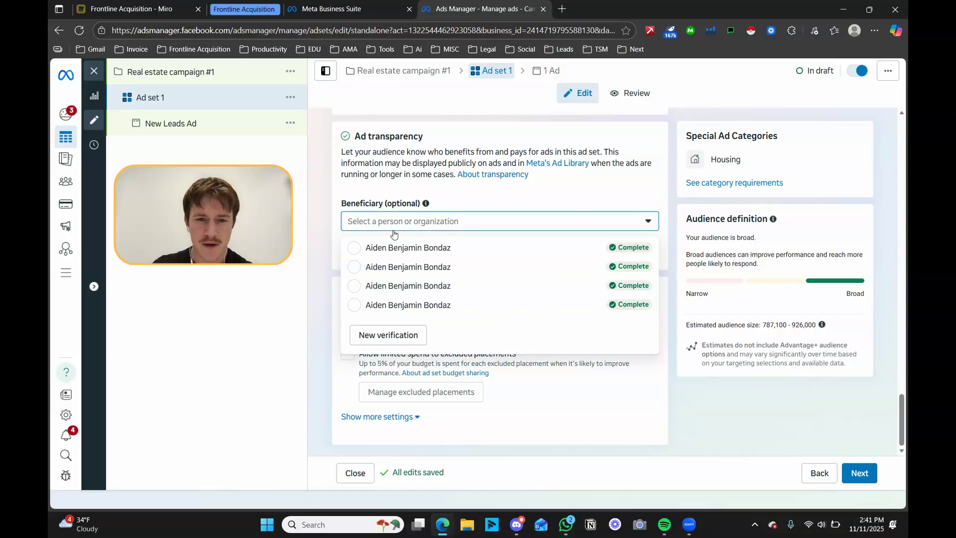
left_click(394, 230)
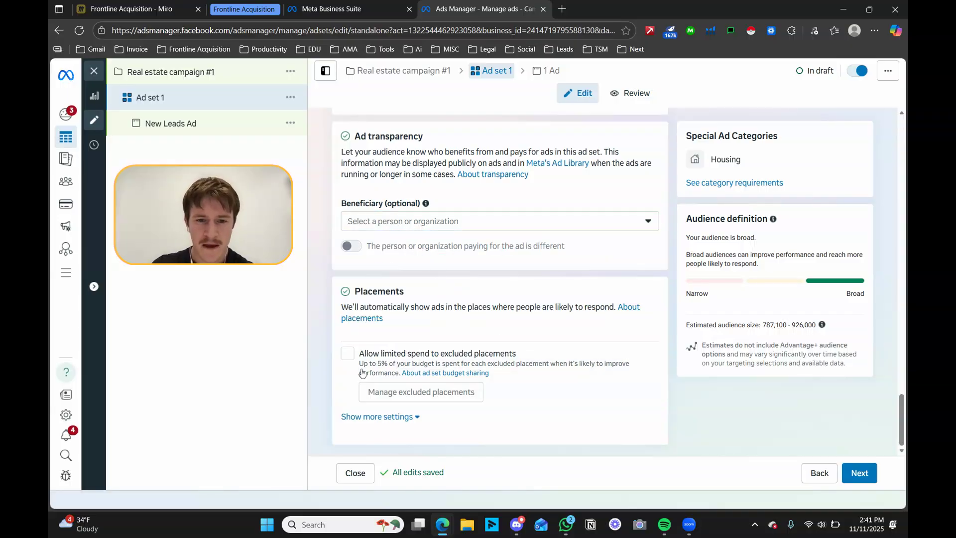
Show the additional placement settings and examine the platforms, placement controls, brand safety and inventory filter options
left_click(383, 416)
scroll(448, 336, "down", 2)
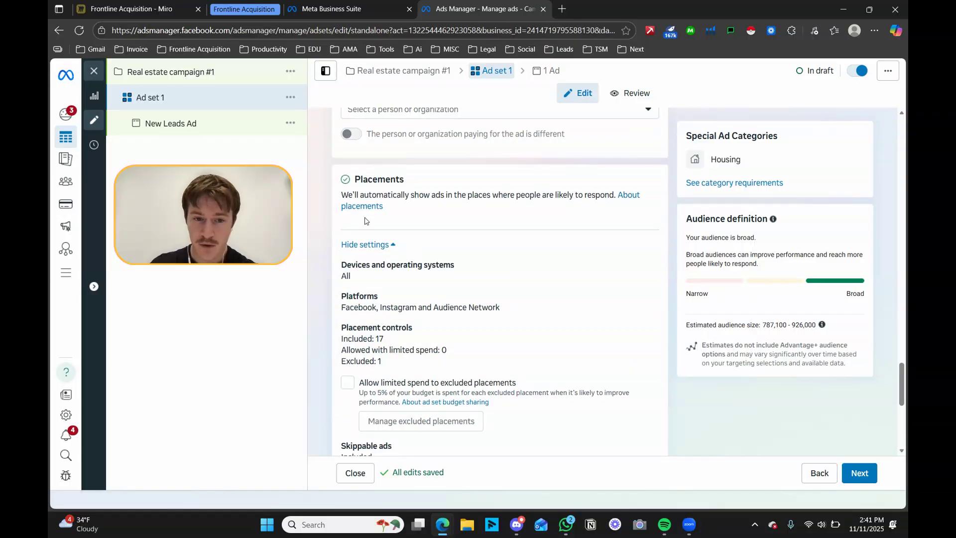
scroll(367, 299, "down", 4)
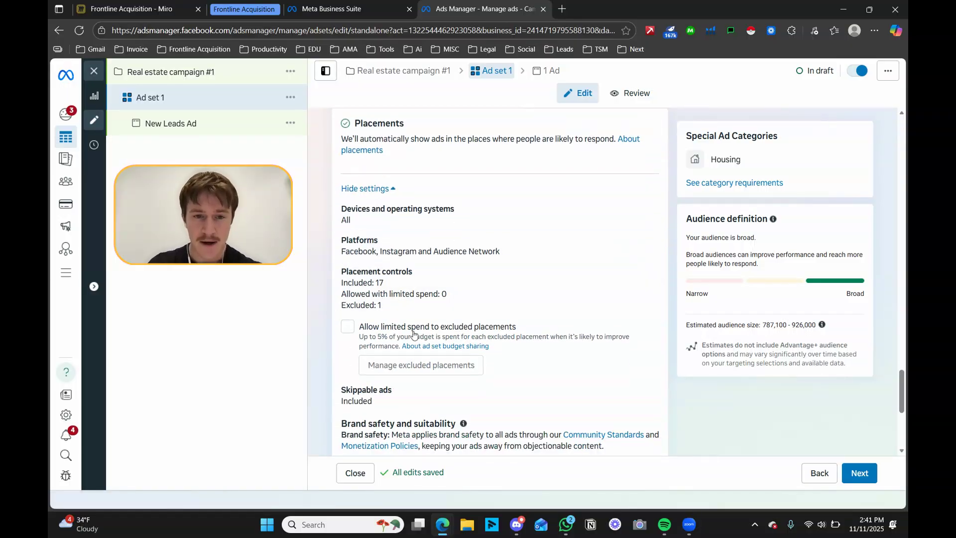
scroll(404, 334, "down", 3)
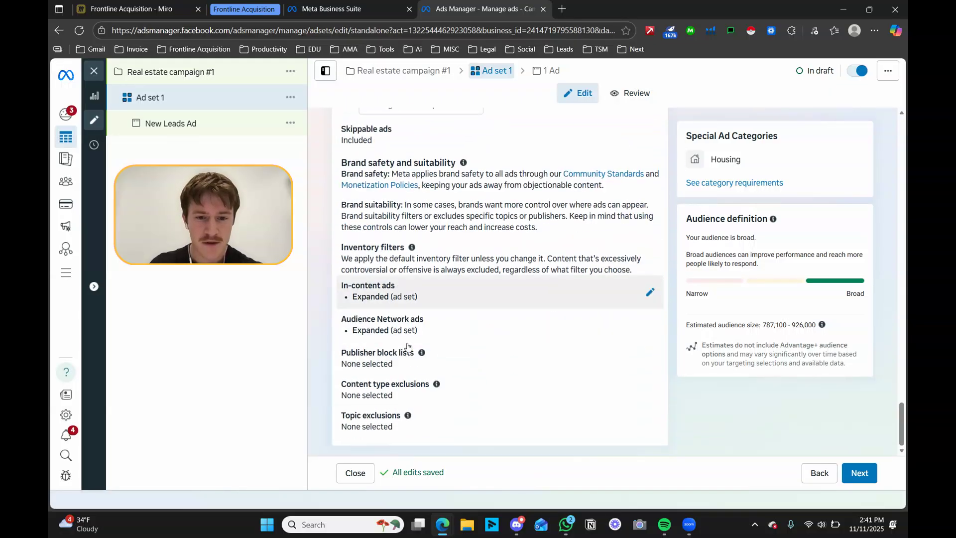
scroll(457, 325, "up", 4)
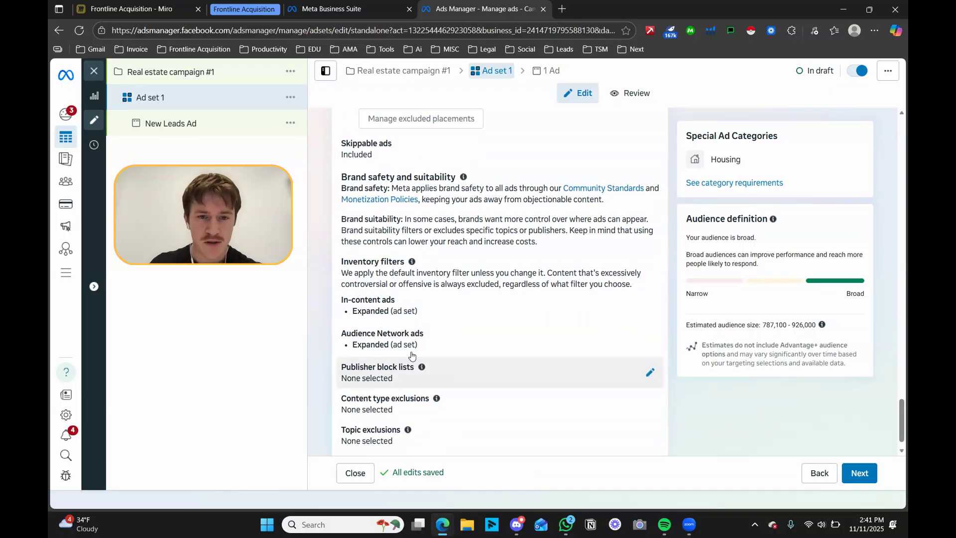
scroll(457, 277, "up", 2)
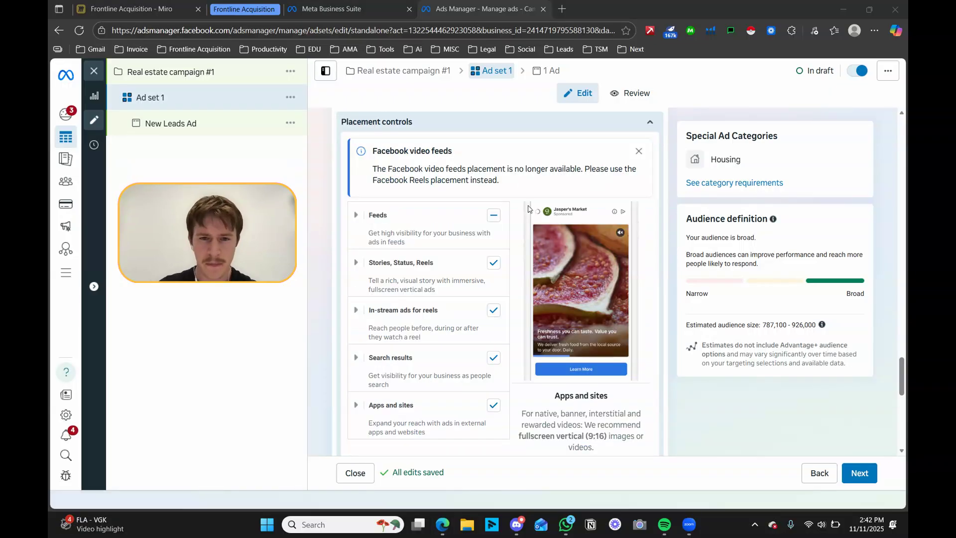
scroll(528, 209, "up", 4)
left_click(487, 287)
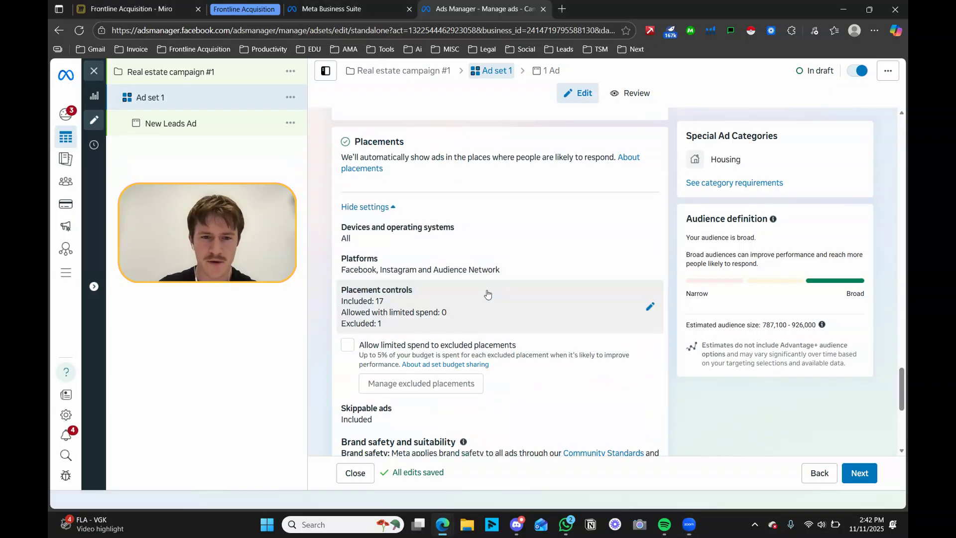
Exclude Audience Network from the ad set's platforms, keeping Facebook and Instagram
left_click(380, 270)
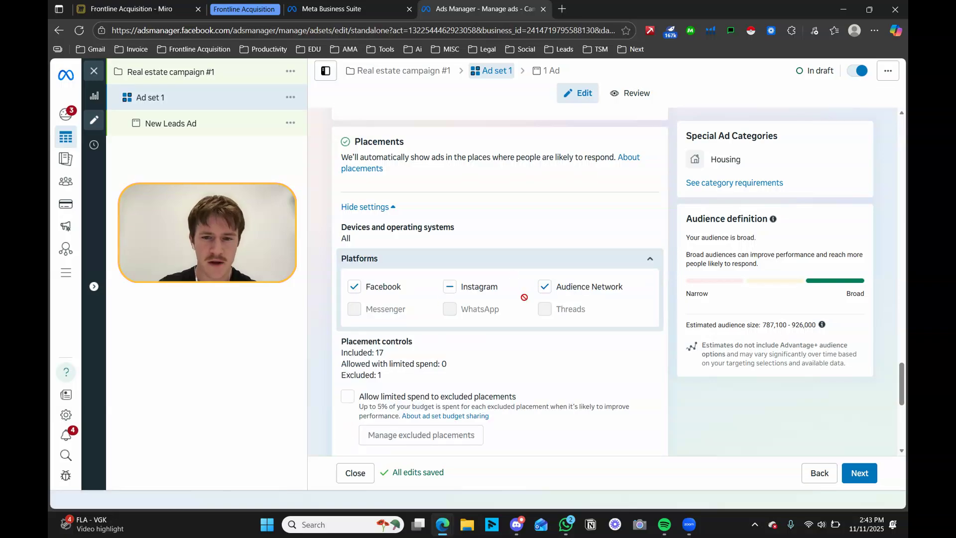
left_click(545, 288)
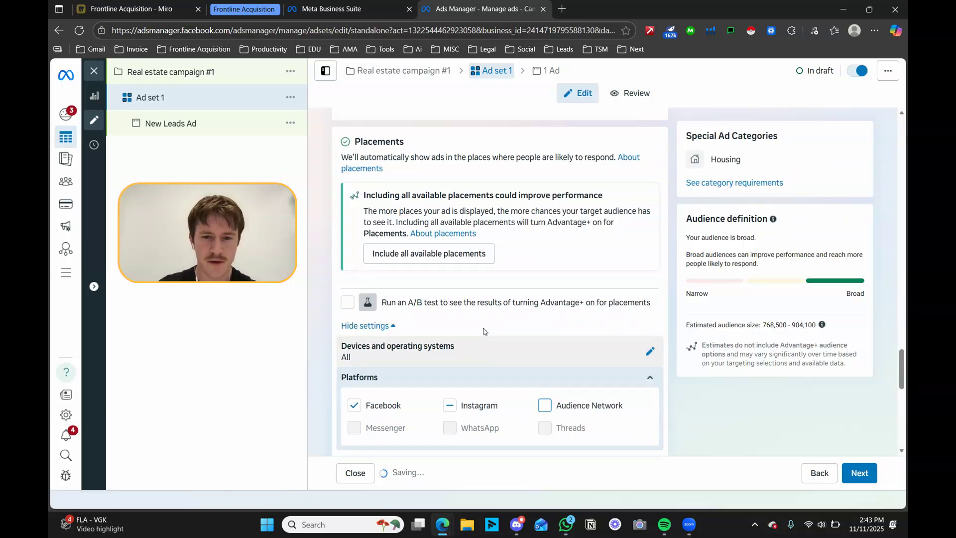
left_click(531, 325)
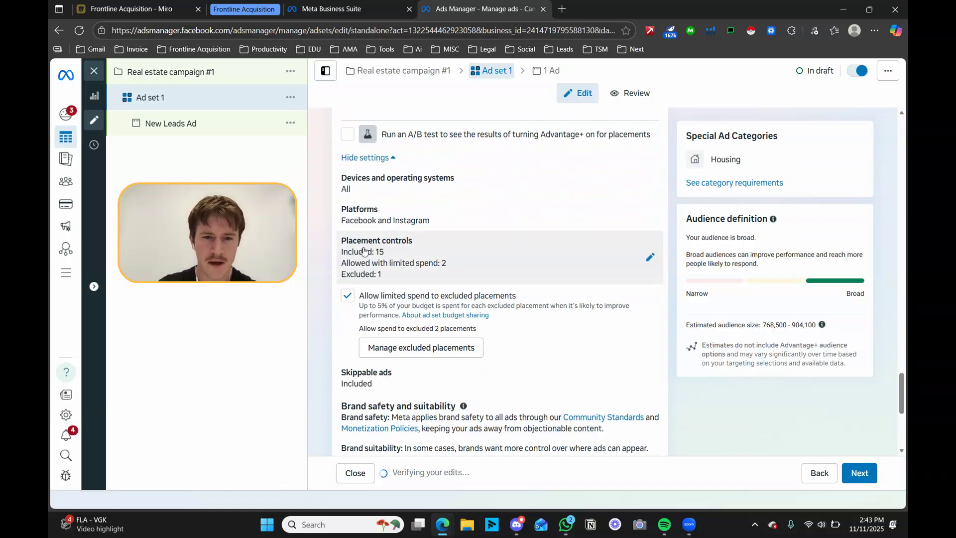
Exclude Search results and In-stream ads for reels in the placement controls
left_click(492, 286)
scroll(492, 287, "down", 3)
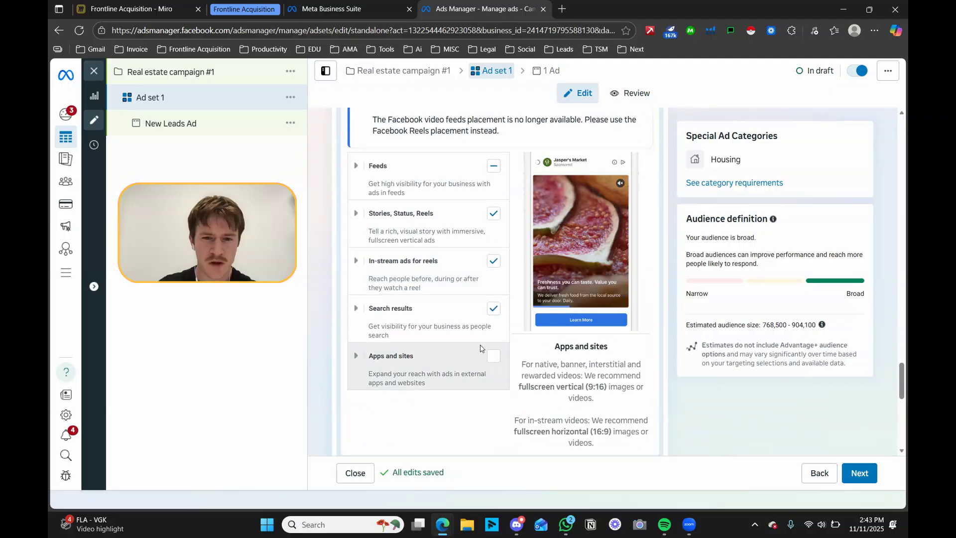
left_click(493, 308)
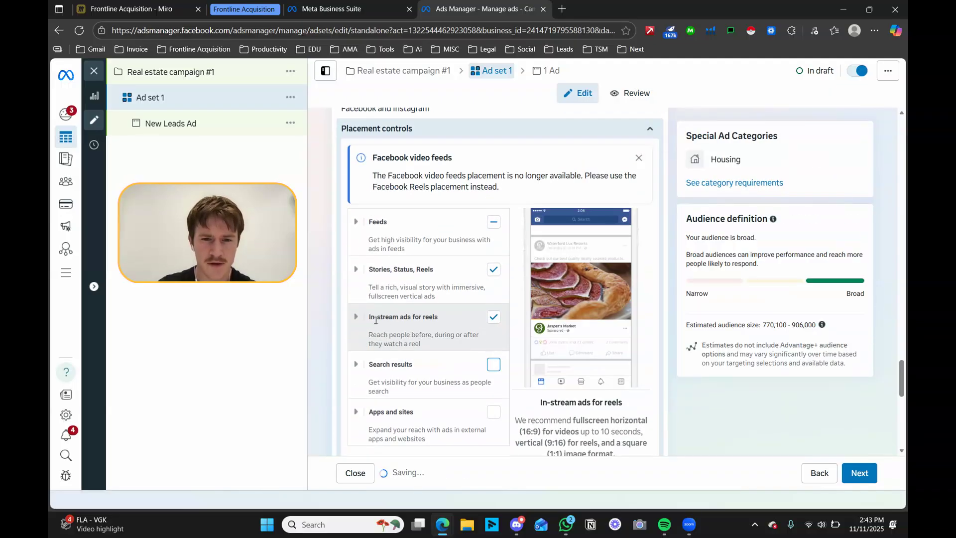
left_click(494, 316)
Exclude Facebook Business Explore and Instagram Explore from the Feeds placements
left_click(356, 222)
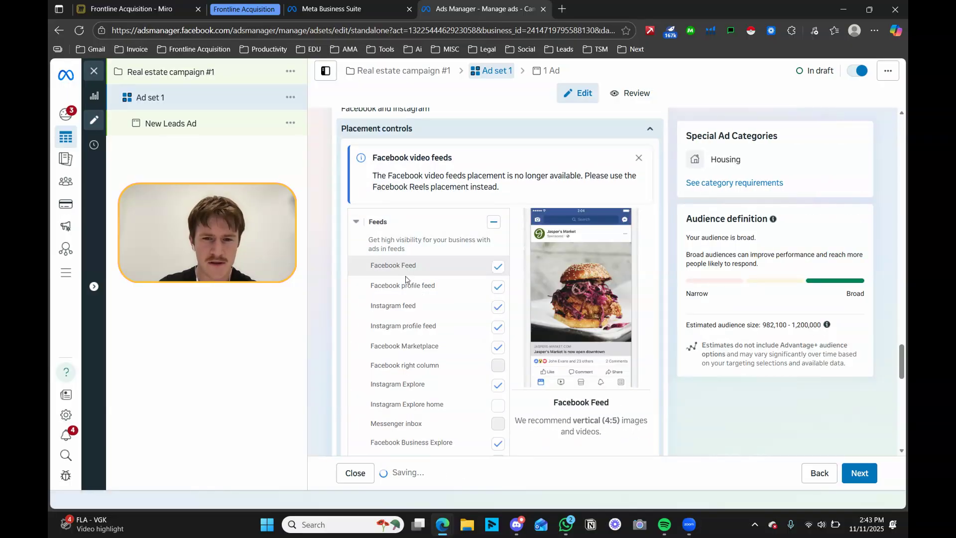
scroll(401, 279, "down", 1)
left_click(496, 387)
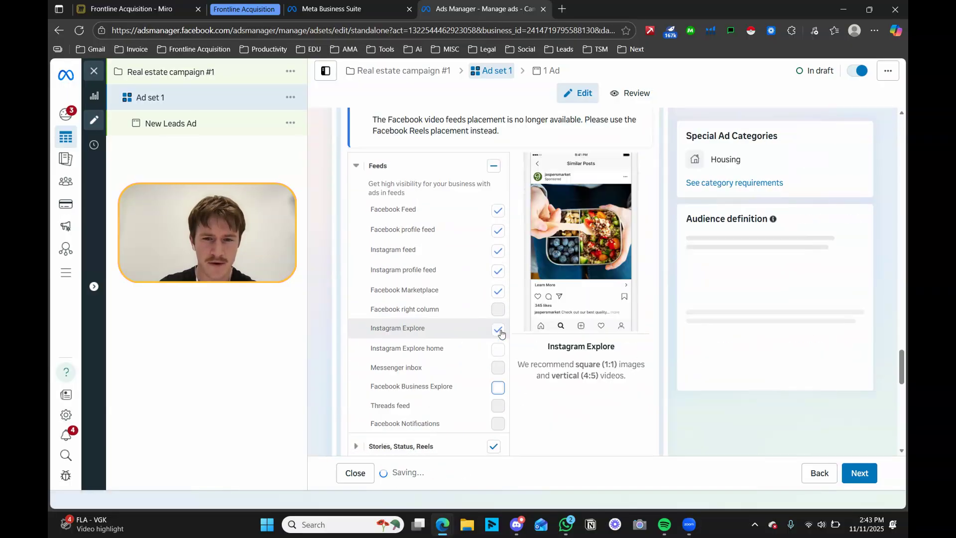
left_click(498, 329)
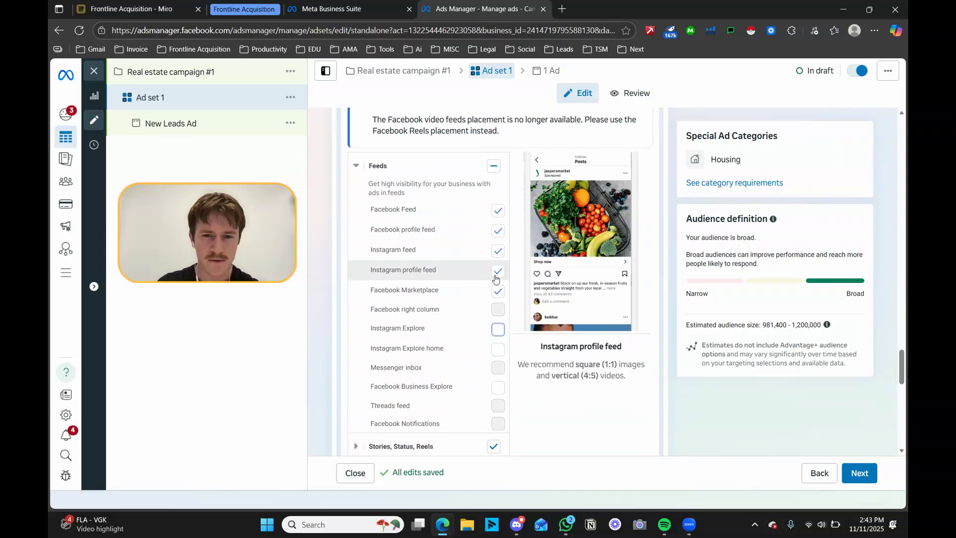
left_click(356, 165)
Examine the individual placements included under Stories, Status, Reels and review the overall placement selection
left_click(355, 215)
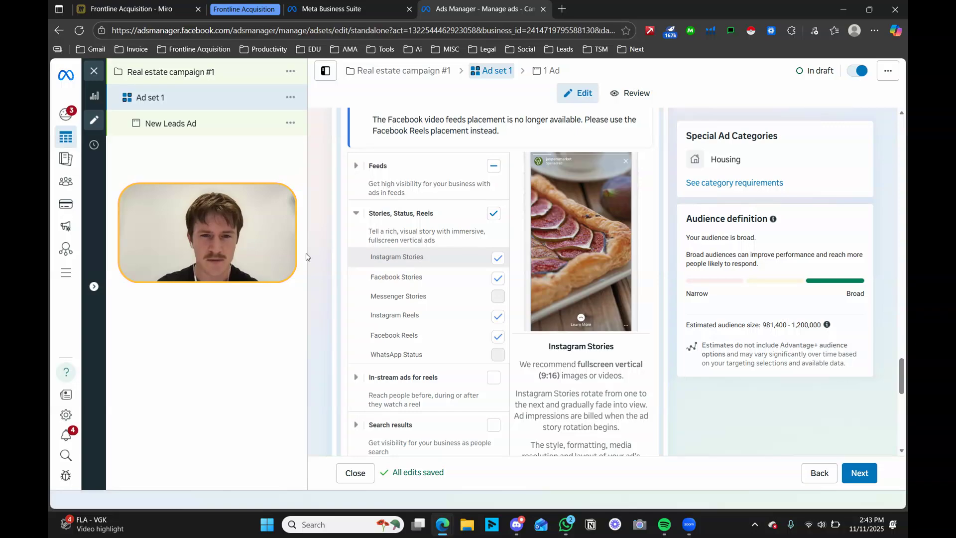
left_click(365, 214)
scroll(472, 374, "down", 1)
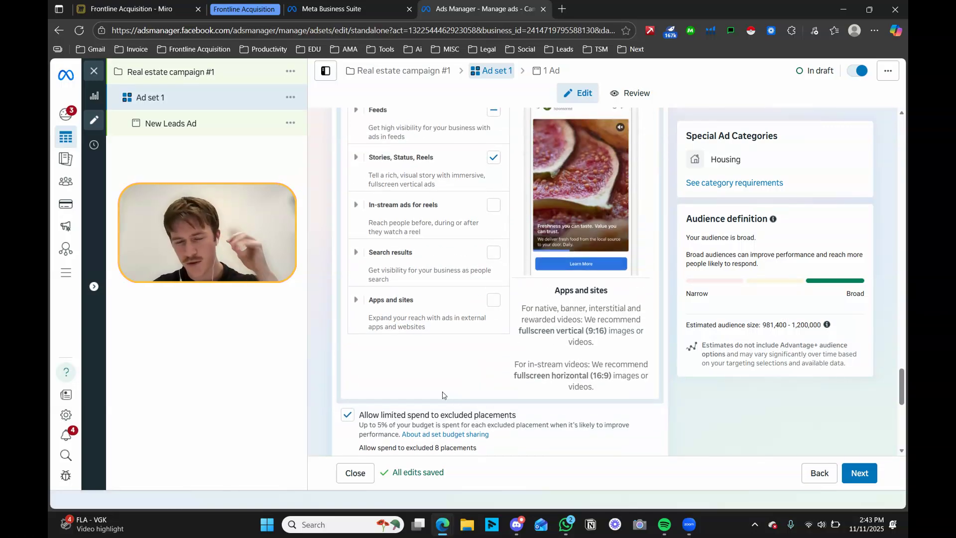
scroll(434, 369, "up", 1)
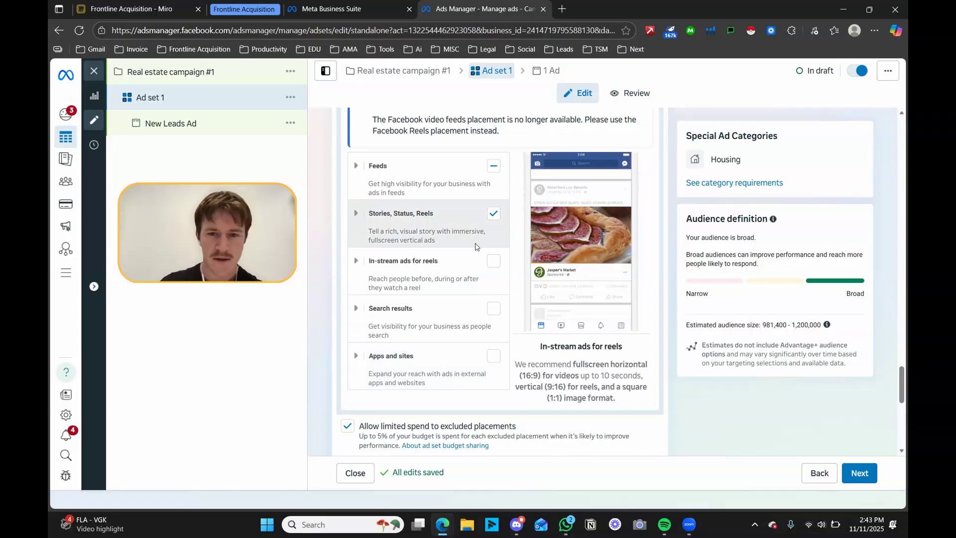
Finish editing the placement controls, check the estimated audience size and proceed from the ad set to the New Leads Ad
scroll(547, 326, "down", 3)
scroll(548, 327, "down", 5)
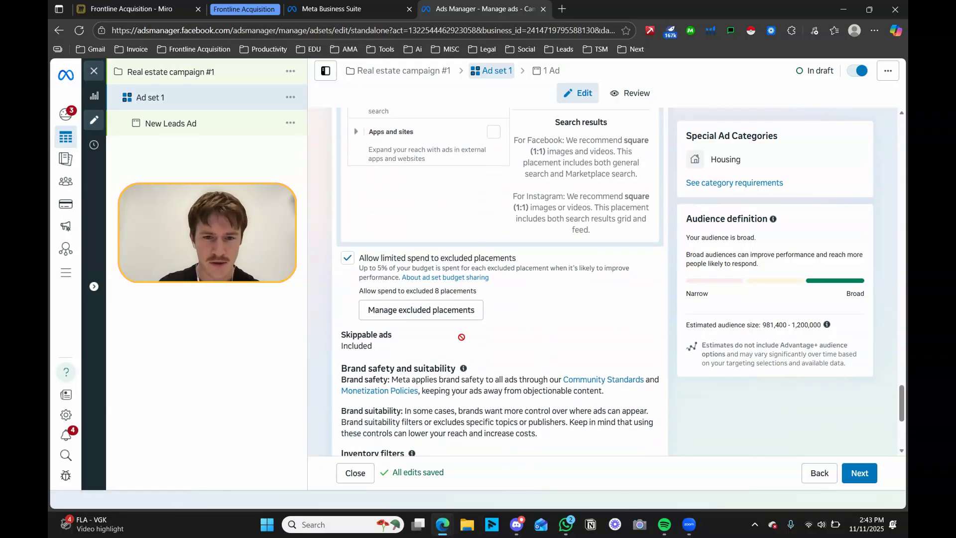
scroll(484, 344, "up", 12)
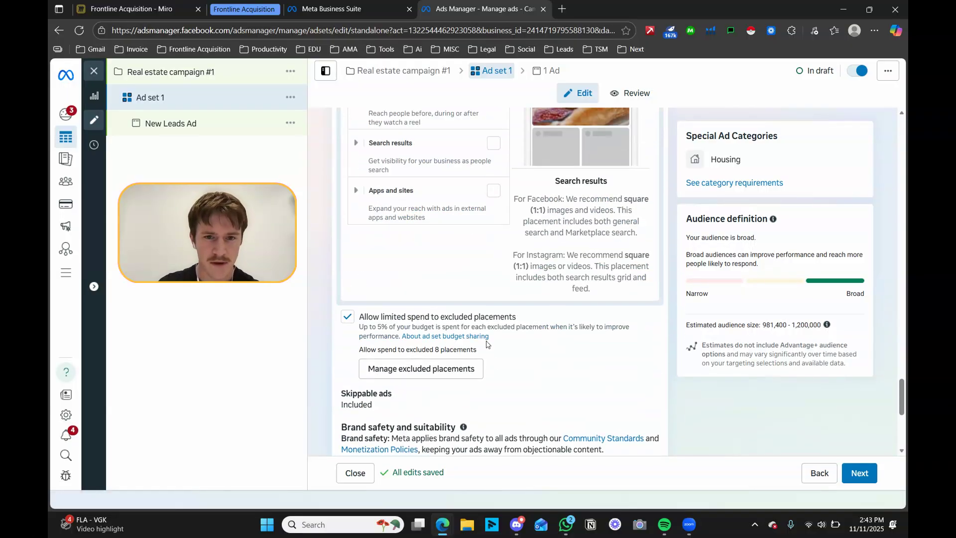
left_click(589, 289)
scroll(597, 303, "down", 1)
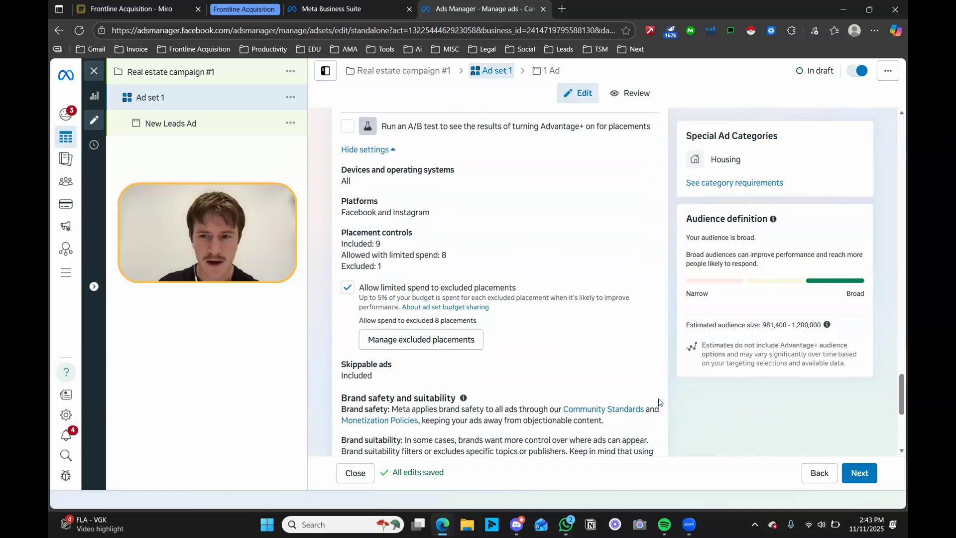
left_click_drag(763, 324, 813, 330)
left_click(786, 338)
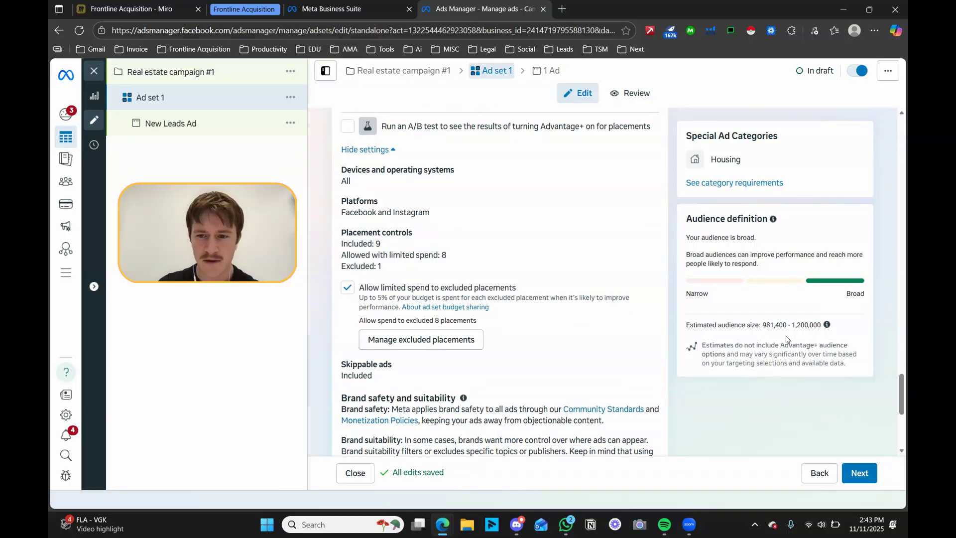
scroll(624, 329, "down", 1)
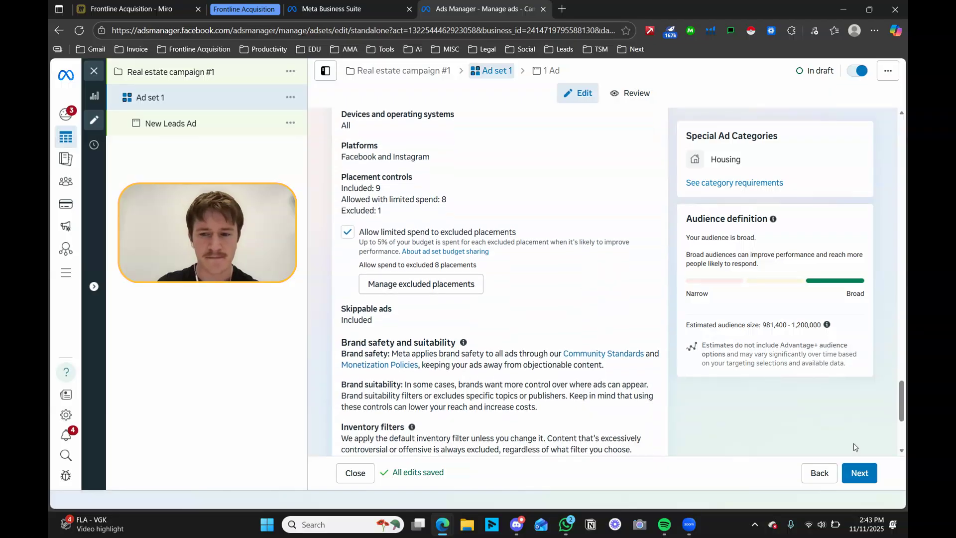
left_click(859, 473)
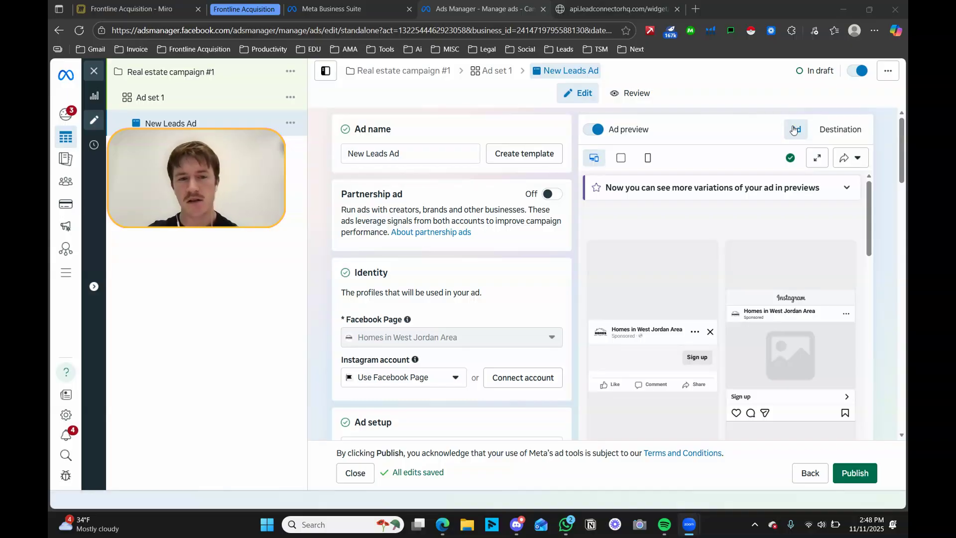
Compare the ad preview with the destination form preview and look at the Instant form section
left_click(846, 129)
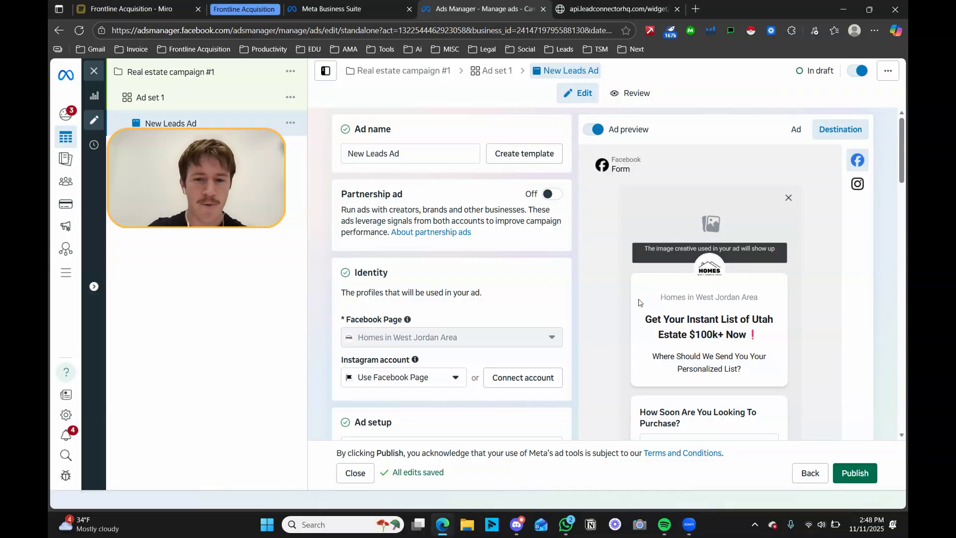
left_click(796, 130)
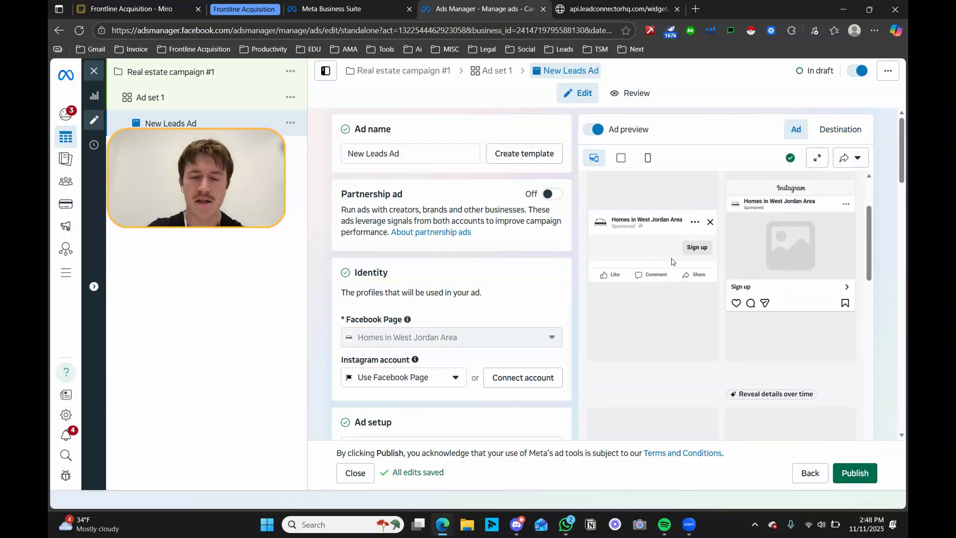
scroll(485, 266, "down", 10)
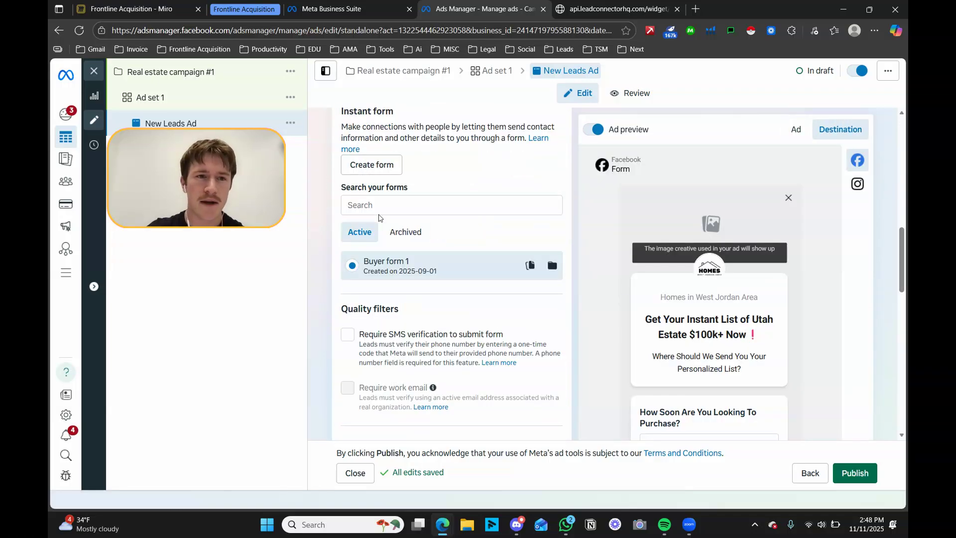
Switch to the Frontline Acquisition board in Miro and underline "Scottsdale" and "considering selling your home?" in the home-seller example ad
left_click(132, 9)
scroll(683, 231, "down", 5)
left_click_drag(694, 229, 418, 226)
left_click_drag(685, 229, 389, 217)
left_click_drag(672, 233, 419, 235)
left_click_drag(673, 264, 535, 242)
left_click_drag(634, 321, 561, 256)
scroll(564, 253, "up", 4)
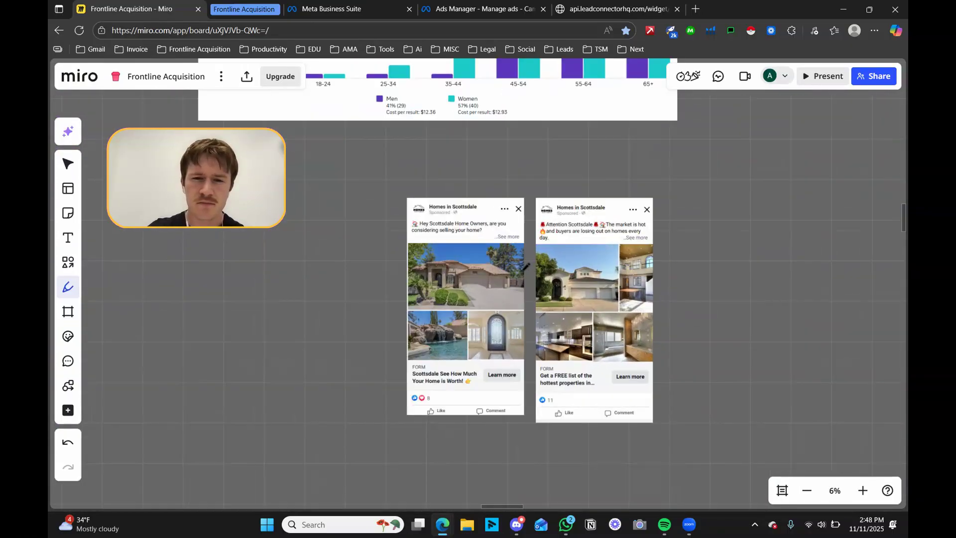
left_click_drag(433, 265, 485, 267)
key("ctrl+z")
left_click_drag(403, 232, 488, 233)
left_click_drag(418, 218, 445, 218)
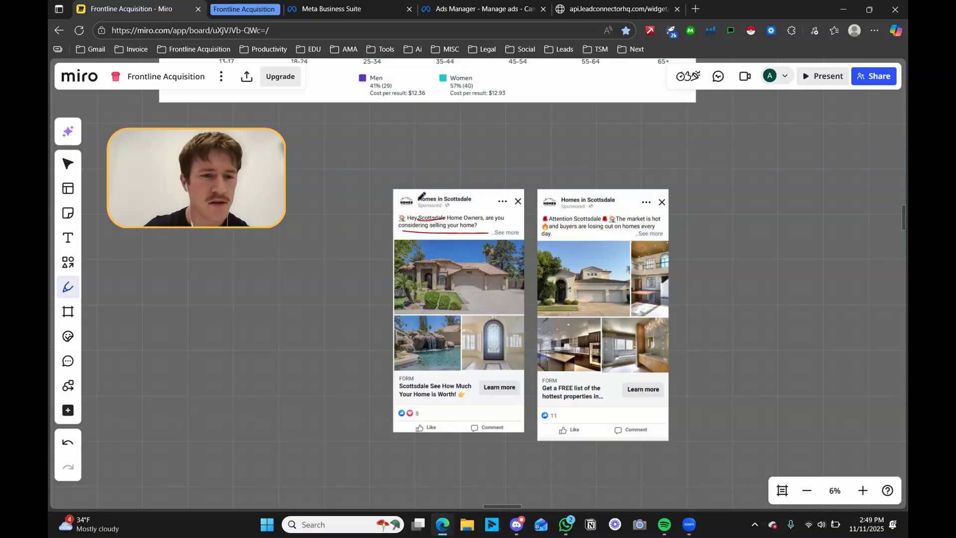
Underline and circle "Learn more" on the home-seller example ad
scroll(420, 203, "down", 3)
left_click_drag(418, 227, 591, 231)
left_click_drag(437, 251, 636, 246)
left_click_drag(381, 205, 159, 188)
scroll(604, 249, "up", 3)
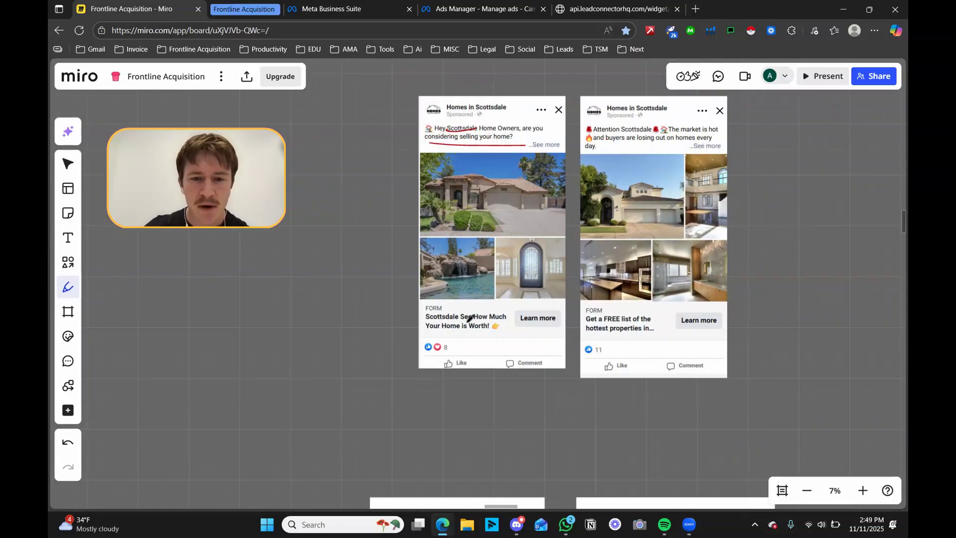
left_click_drag(526, 329, 554, 328)
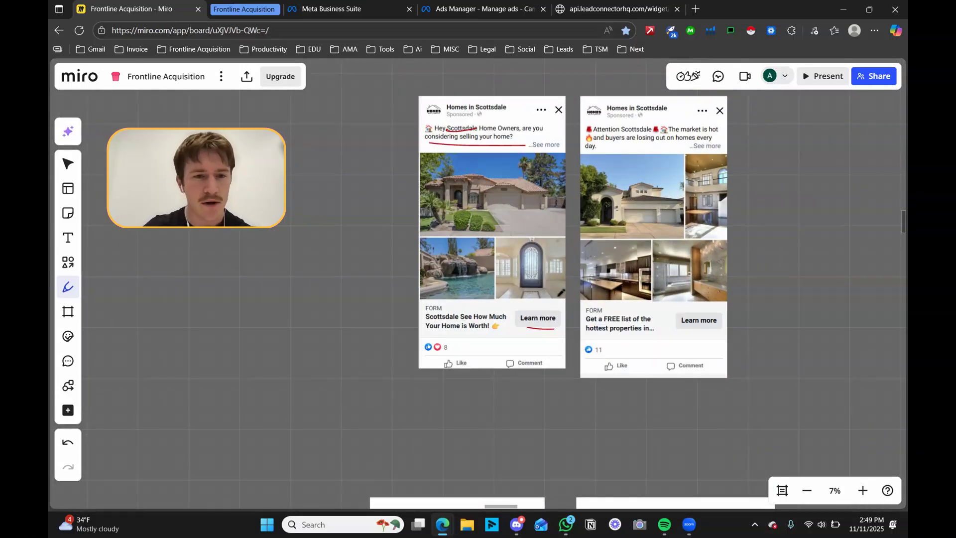
mouse_move(548, 293)
left_mouse_down()
mouse_move(559, 334)
mouse_move(542, 296)
left_mouse_up()
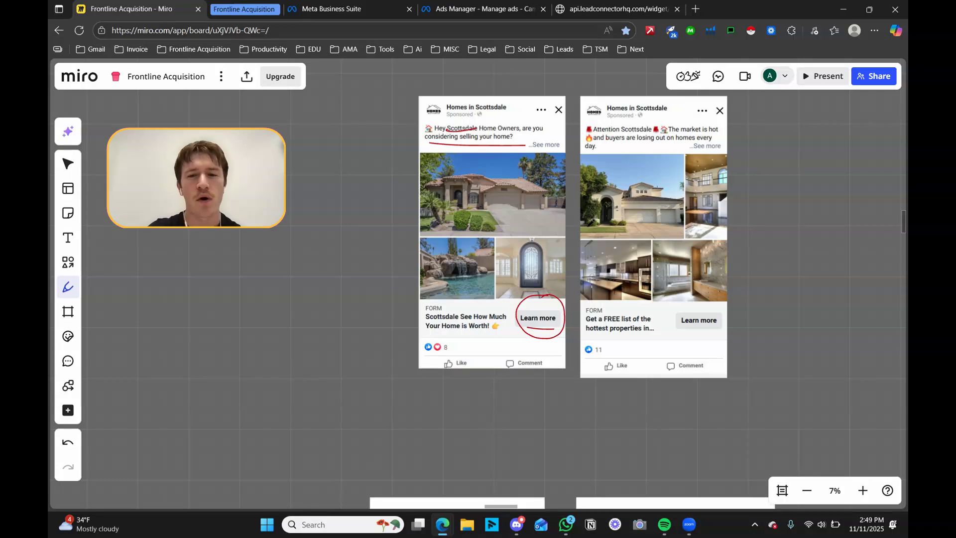
Switch back to Ads Manager and review the New Leads Ad's identity, instant form, quality filter and lead follow-up settings alongside its preview
left_click(489, 4)
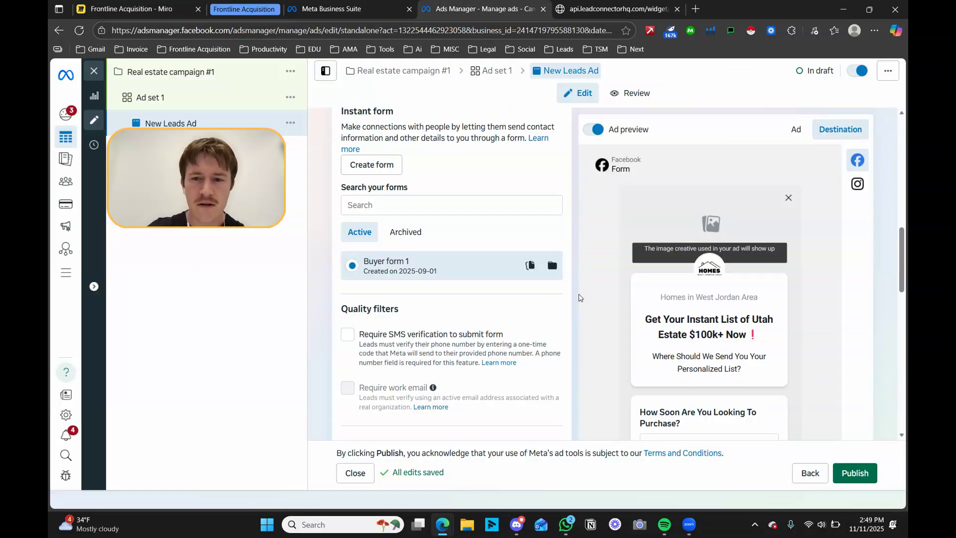
scroll(478, 289, "up", 10)
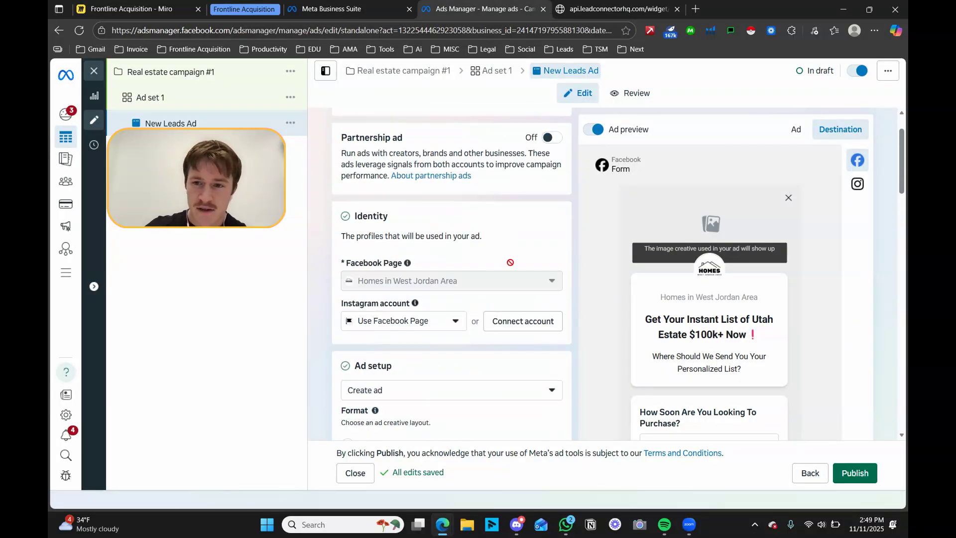
left_click(797, 128)
scroll(420, 265, "up", 1)
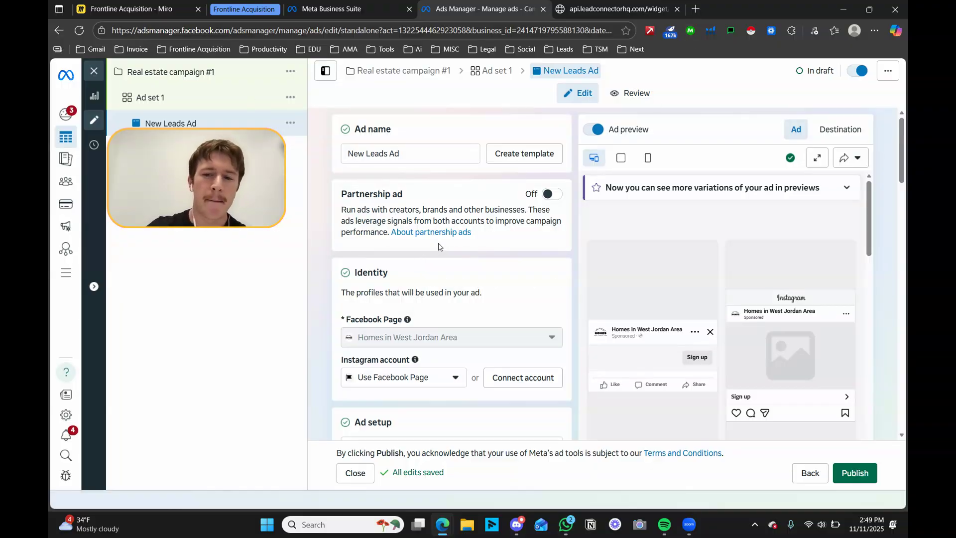
scroll(493, 245, "down", 10)
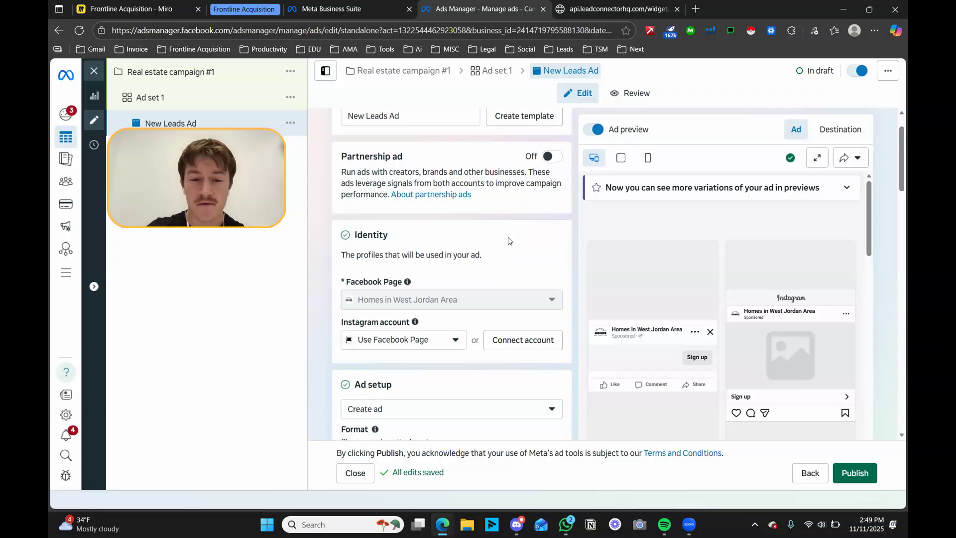
scroll(494, 243, "down", 1)
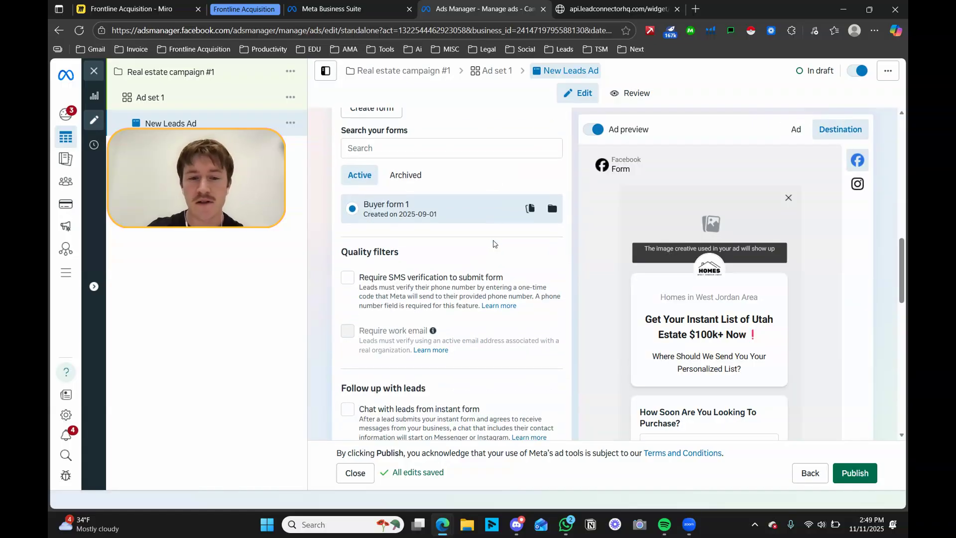
scroll(496, 245, "down", 3)
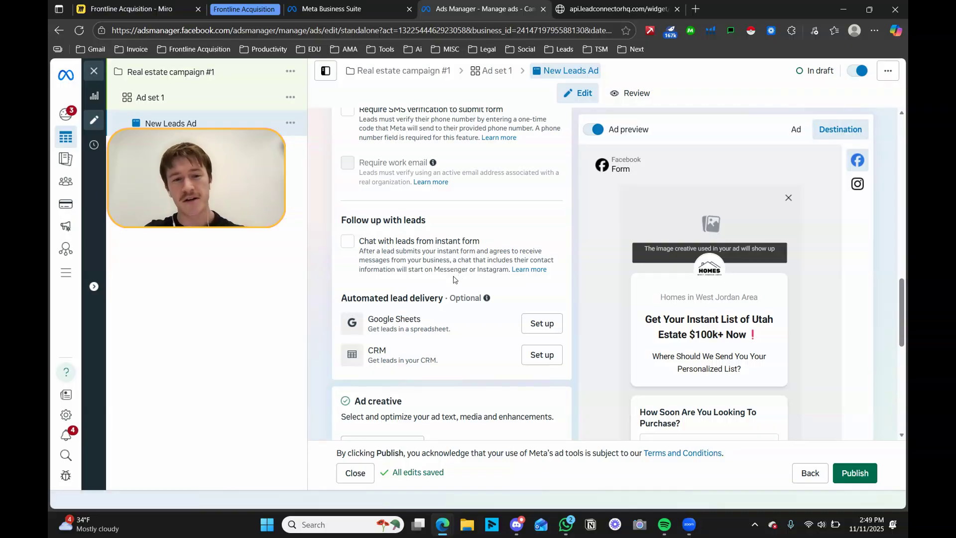
scroll(451, 279, "up", 7)
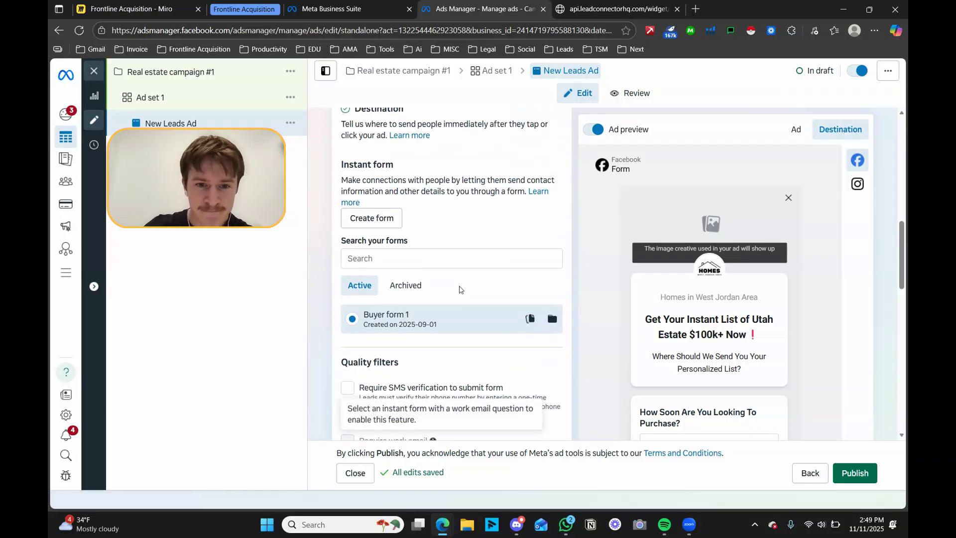
scroll(457, 288, "up", 6)
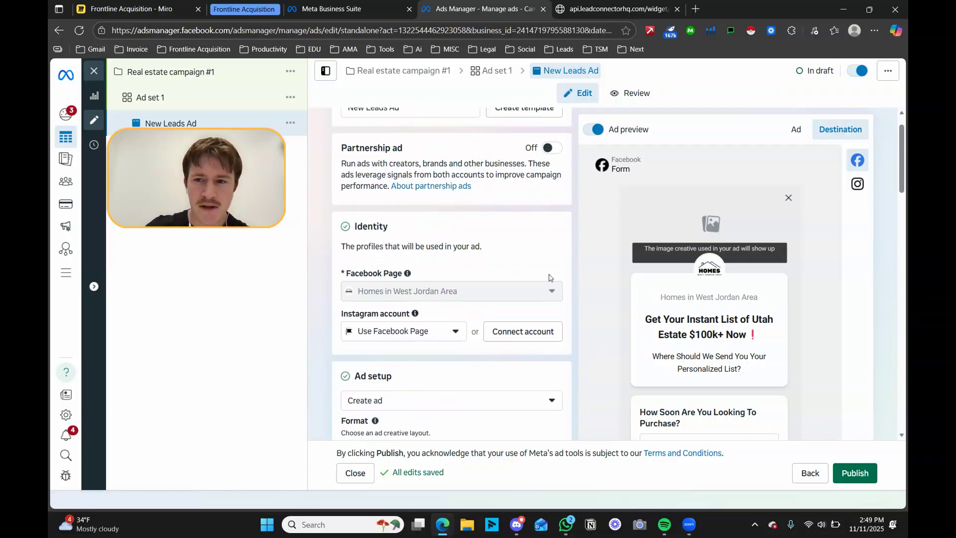
left_click(795, 132)
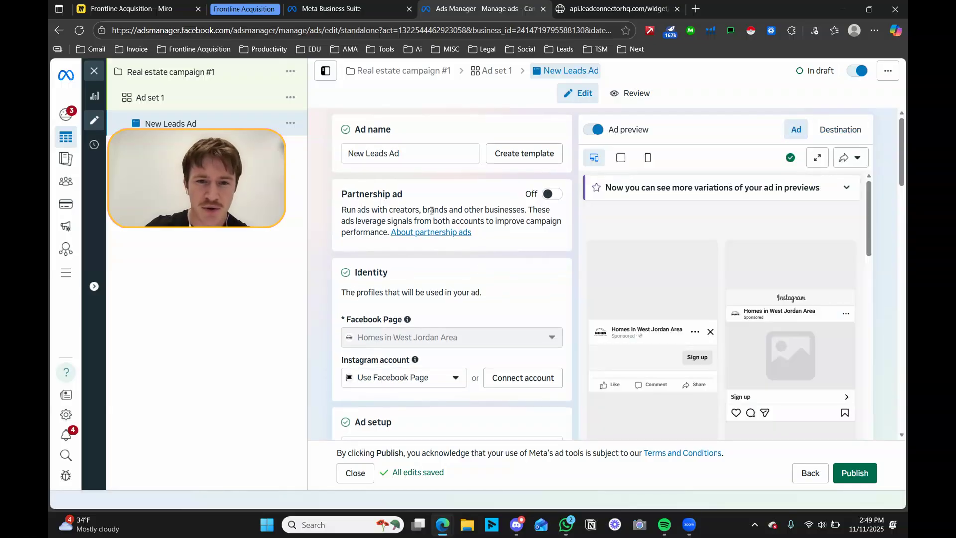
Rename the ad as Ad Picture 1
left_click_drag(422, 153, 314, 162)
left_click(359, 189)
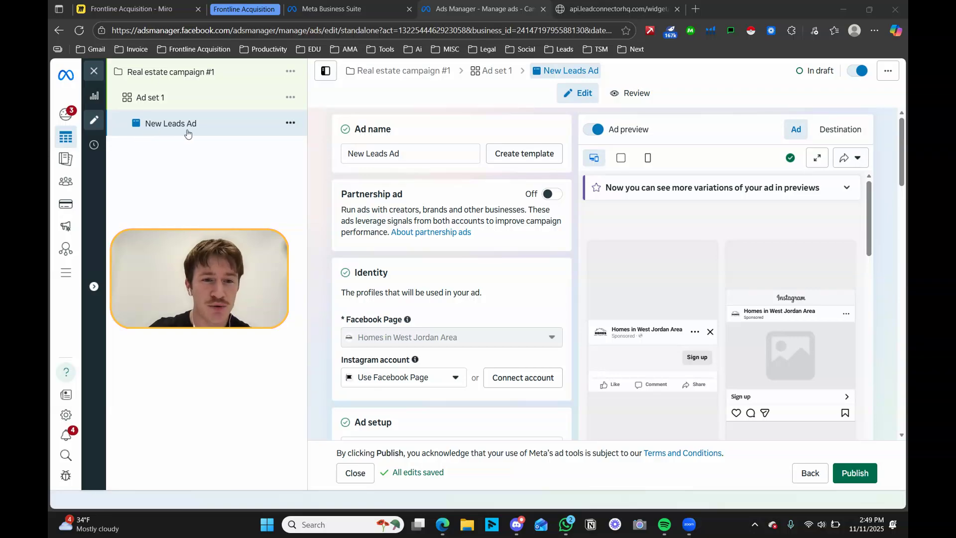
left_click(291, 123)
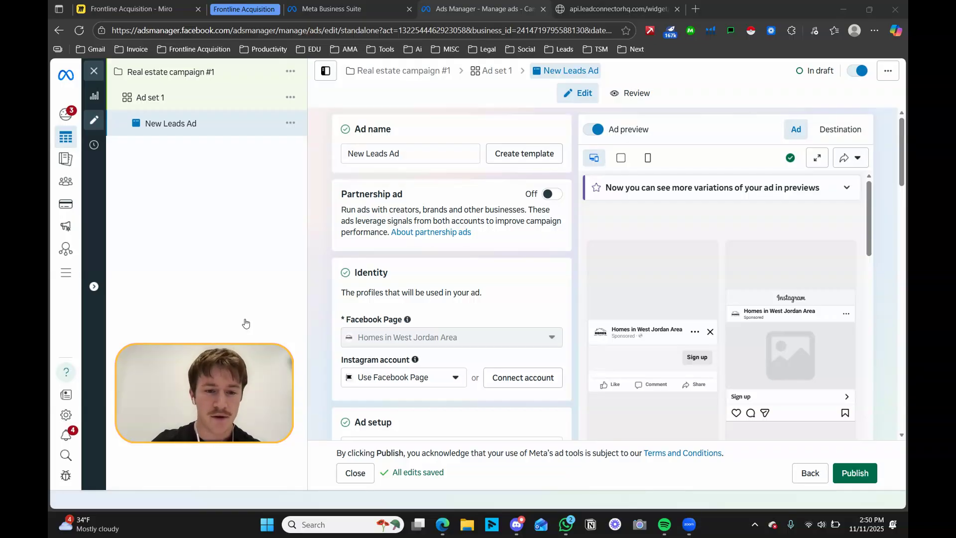
left_click_drag(410, 154, 315, 157)
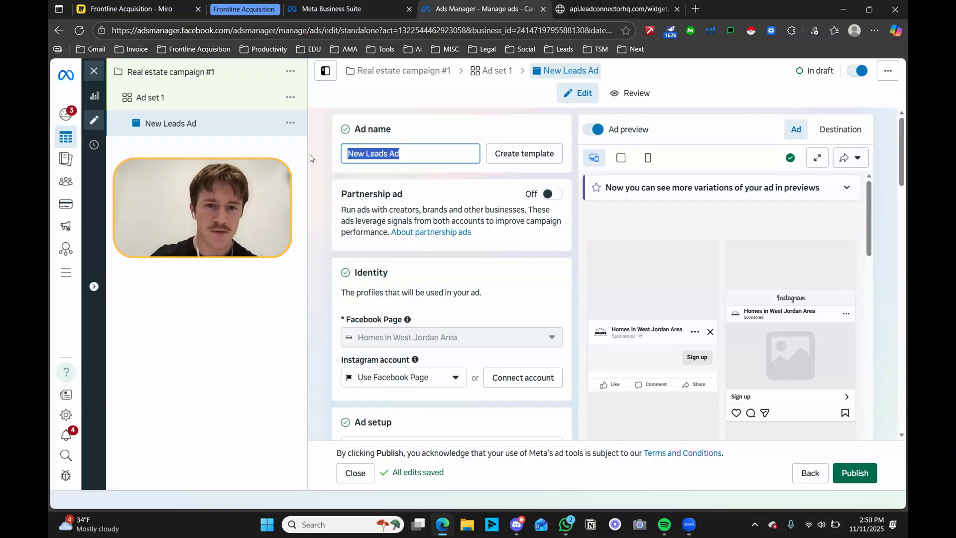
type("Ad 1")
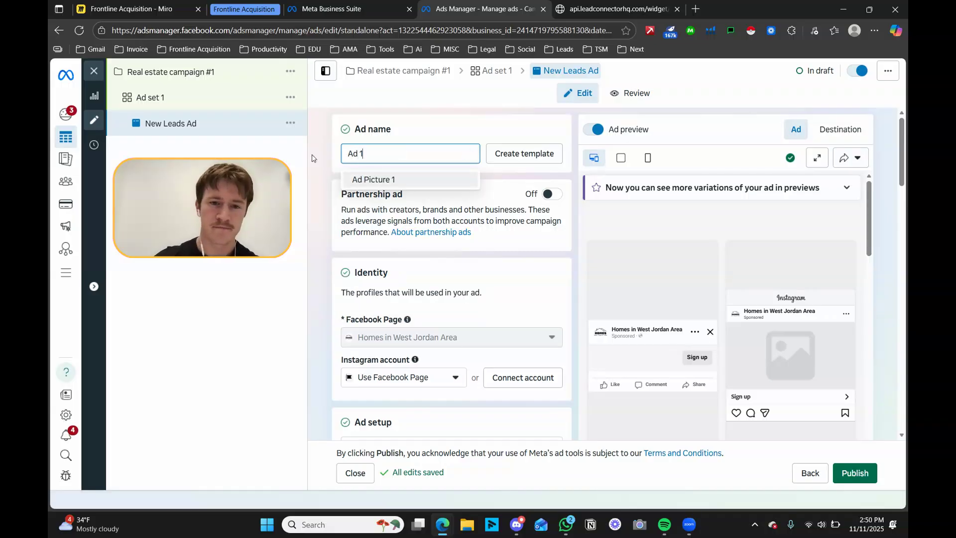
key("Down")
key("Return")
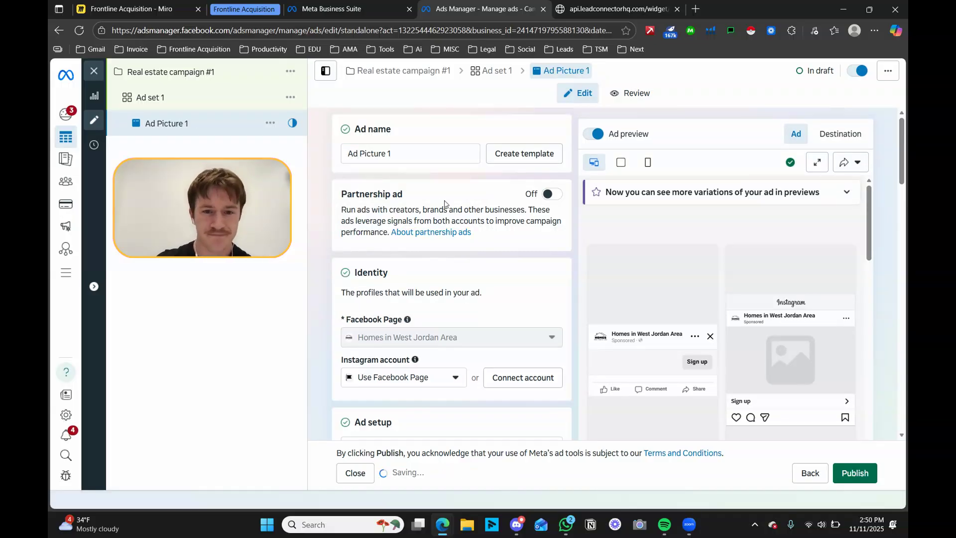
Examine the ad's format, instant form, creative type options, creative testing and tracking settings
scroll(402, 231, "down", 11)
scroll(432, 239, "up", 7)
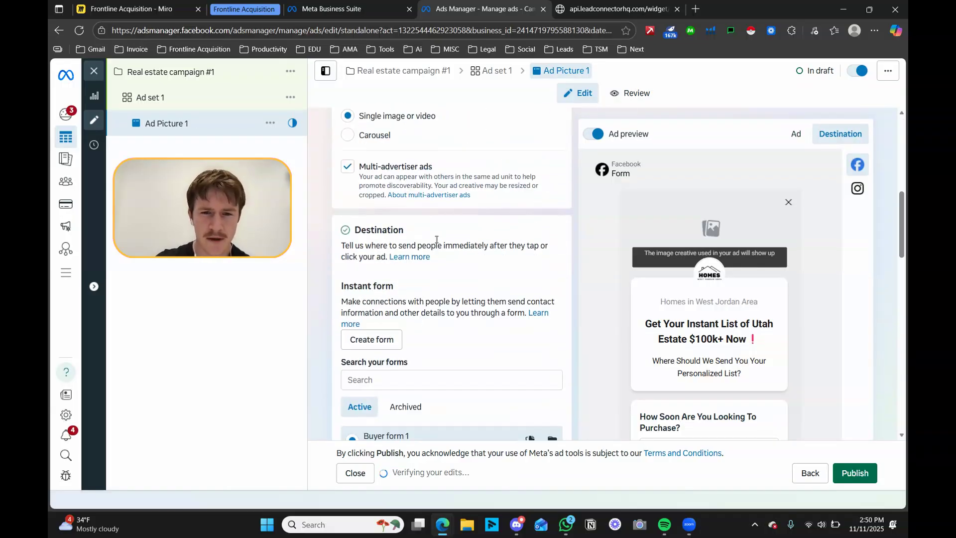
scroll(438, 247, "up", 5)
scroll(394, 149, "down", 12)
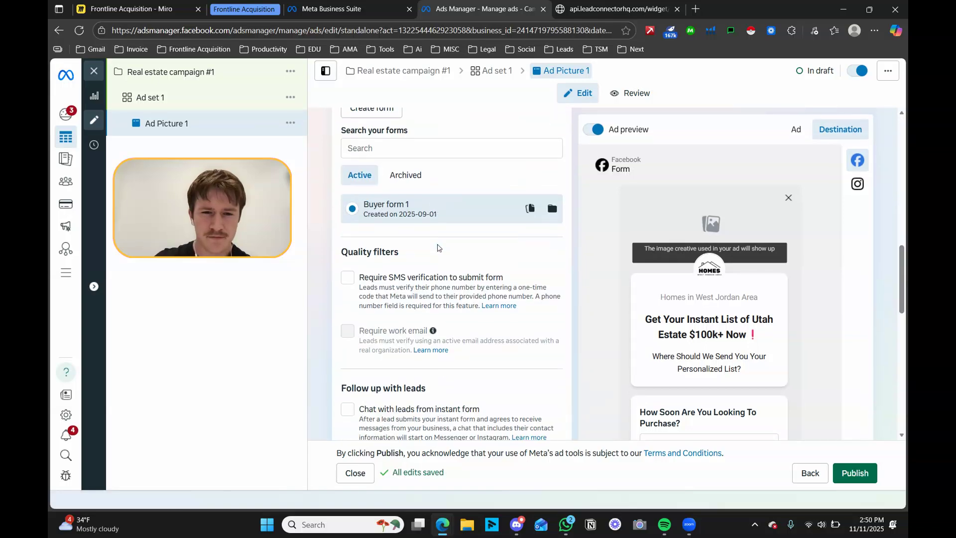
scroll(421, 189, "up", 2)
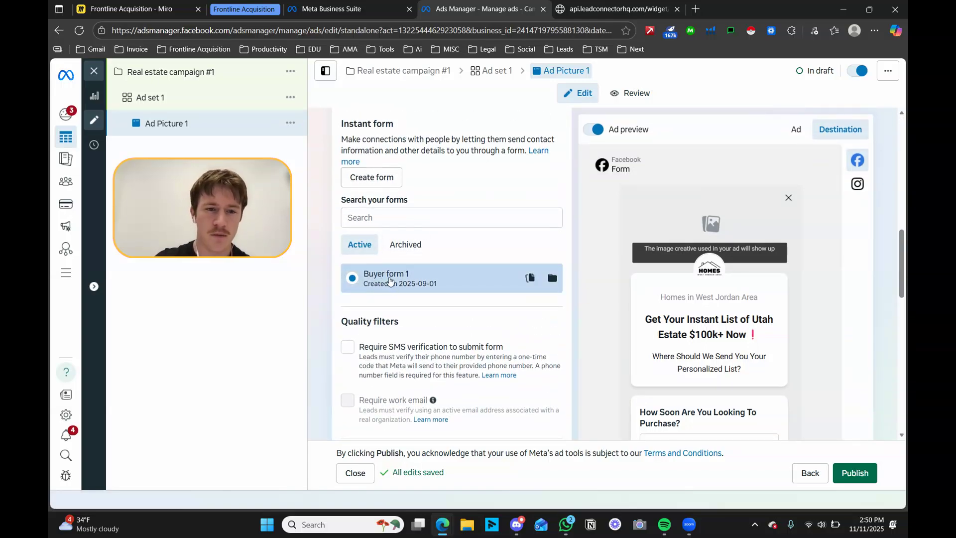
scroll(394, 277, "down", 7)
scroll(398, 273, "down", 2)
left_click(377, 235)
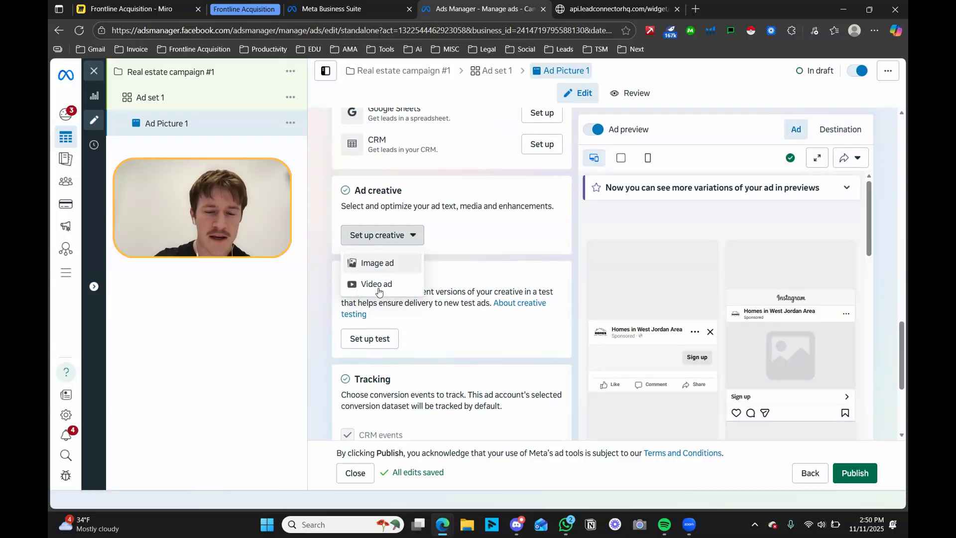
left_click(397, 242)
scroll(418, 249, "down", 4)
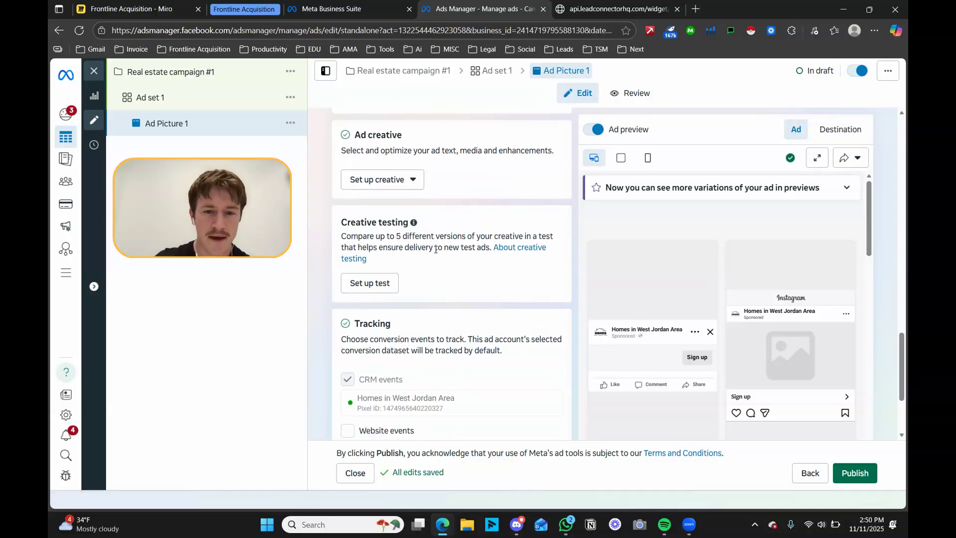
scroll(436, 256, "up", 12)
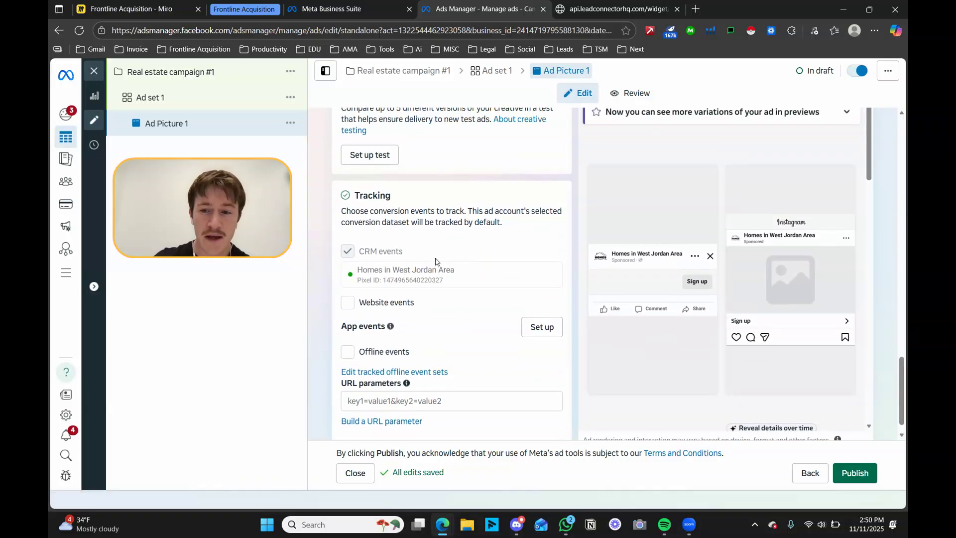
scroll(432, 265, "up", 1)
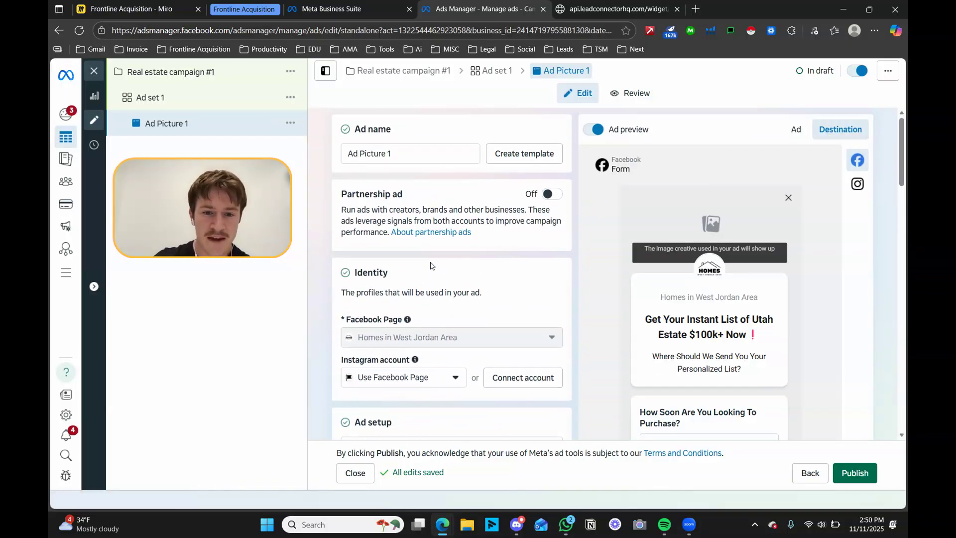
Open the instant form creation dialog in the ad's Destination section and close it
scroll(432, 264, "down", 10)
scroll(432, 265, "up", 4)
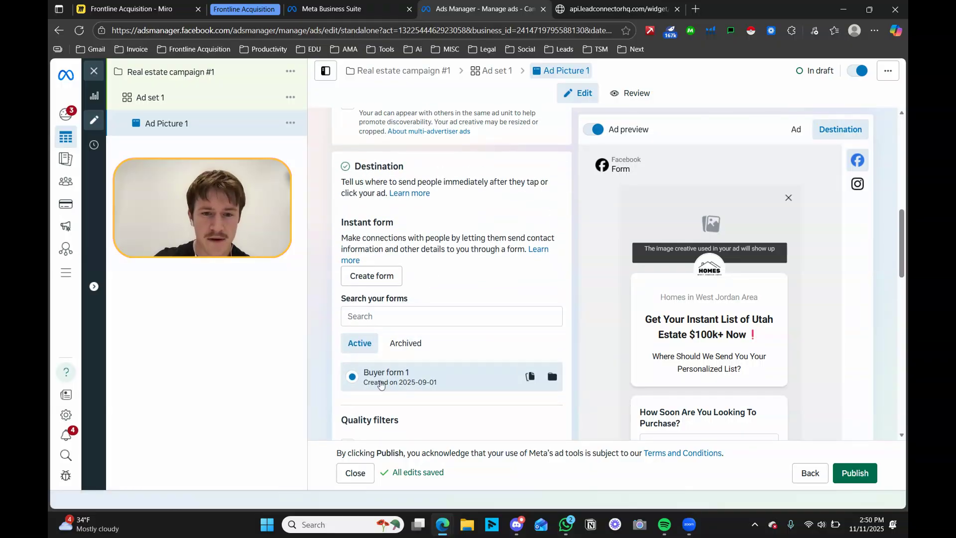
double_click(394, 166)
left_click(381, 277)
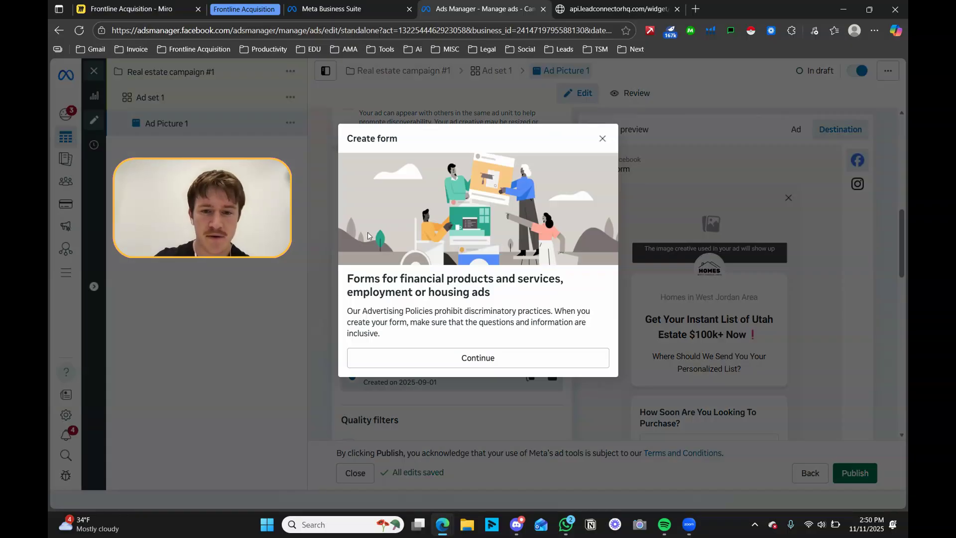
left_click(602, 137)
Review the headline, intro text and purchase-timeline question in the preview of Buyer form 1
scroll(771, 290, "down", 1)
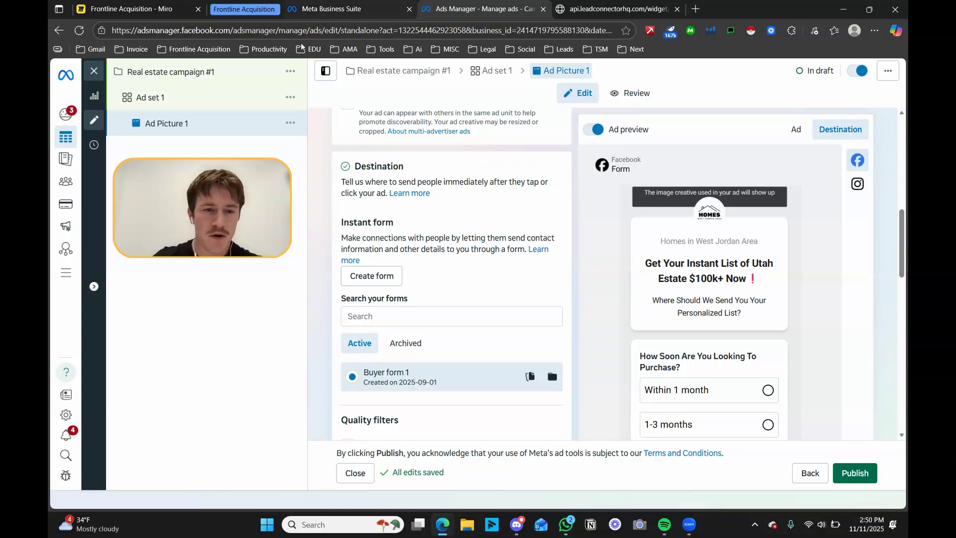
scroll(683, 273, "down", 1)
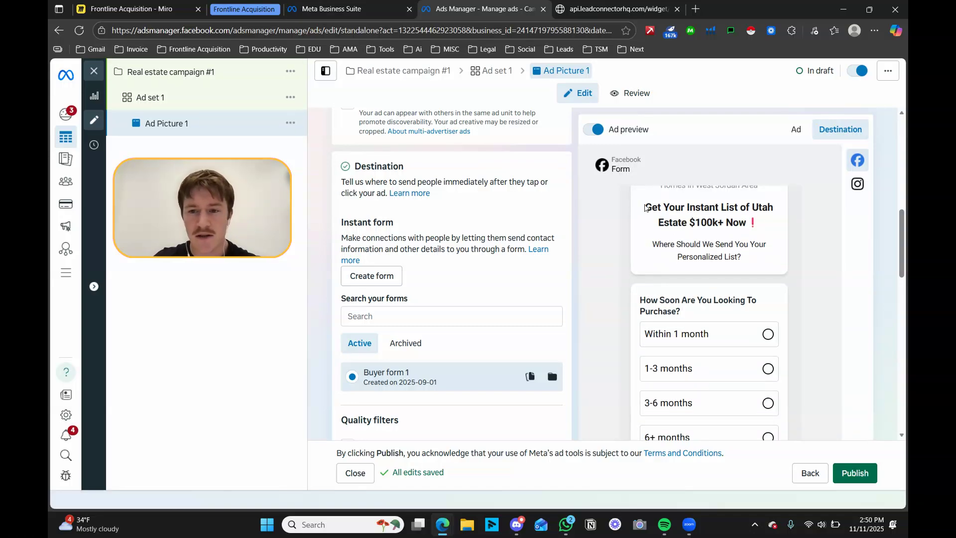
left_click_drag(642, 207, 759, 227)
left_click(720, 243)
scroll(708, 232, "down", 1)
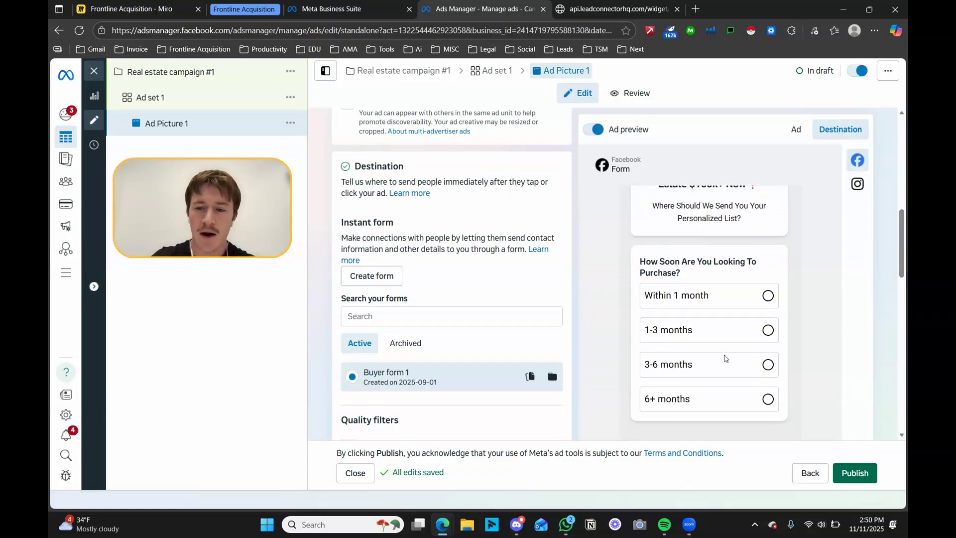
scroll(787, 324, "down", 10)
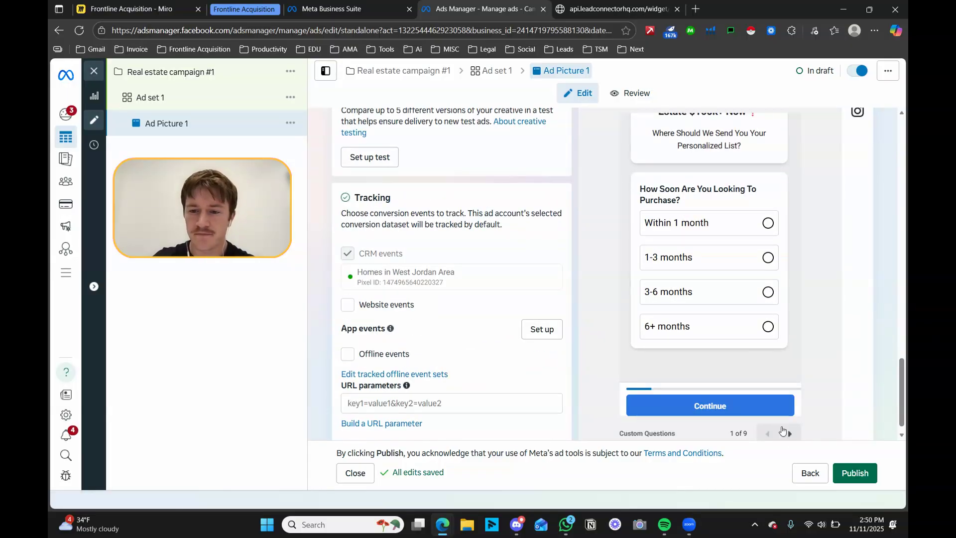
Page through the form preview's budget, purchase reason, must-have features and preferred location questions
left_click(790, 433)
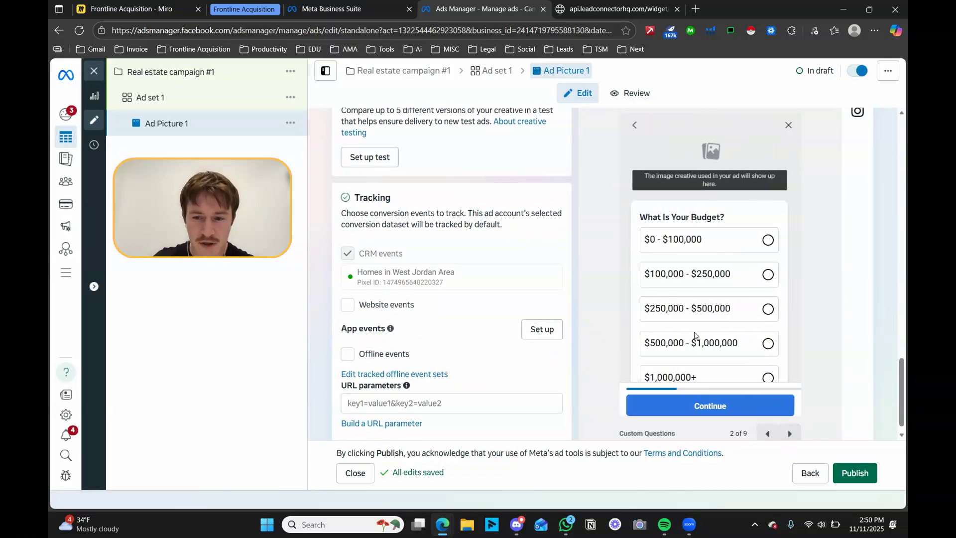
left_click(789, 434)
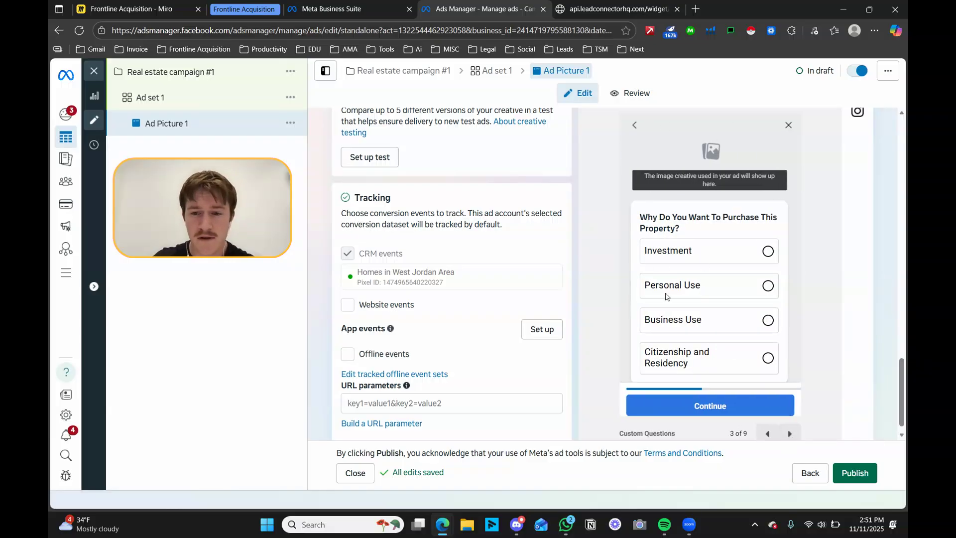
left_click(790, 433)
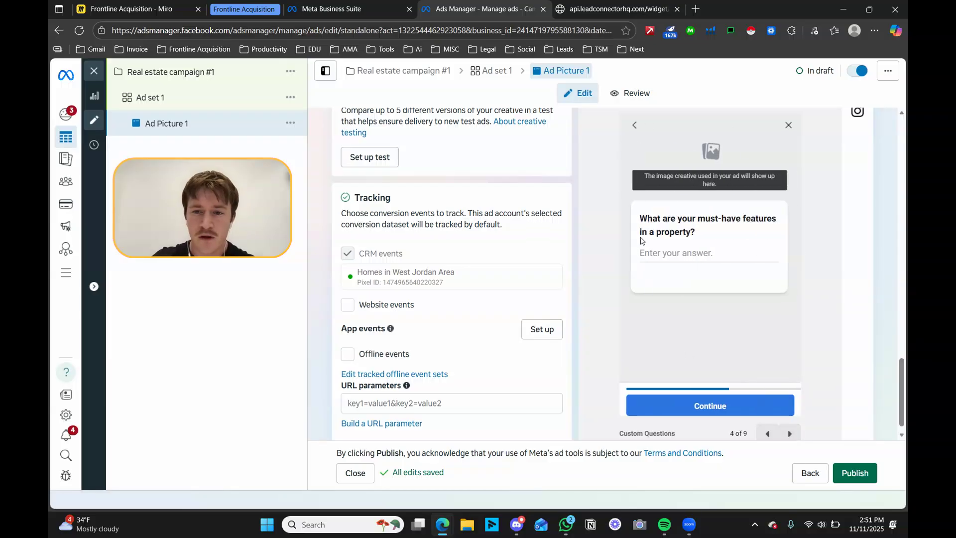
left_click(790, 433)
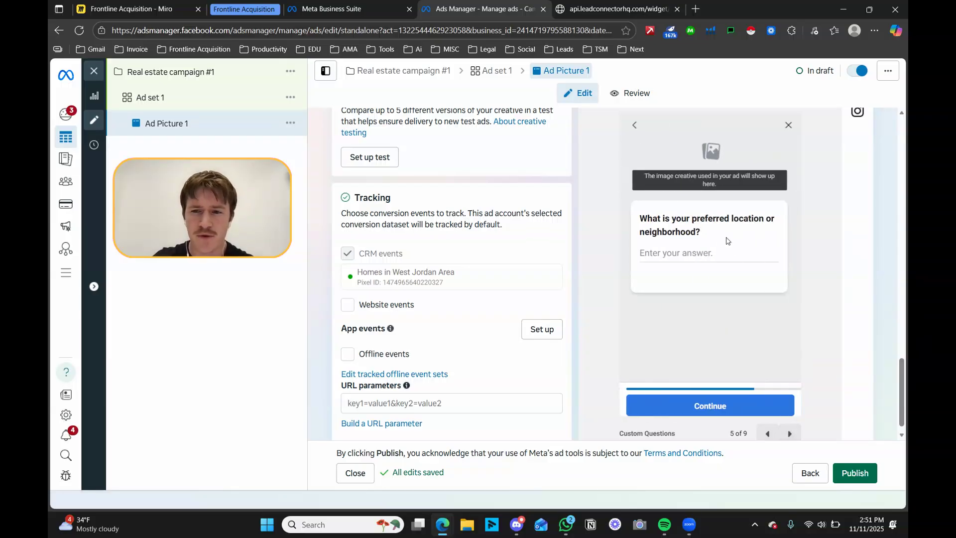
Review the form preview's contact information, privacy policy, thank-you message and closing media pages
left_click(790, 433)
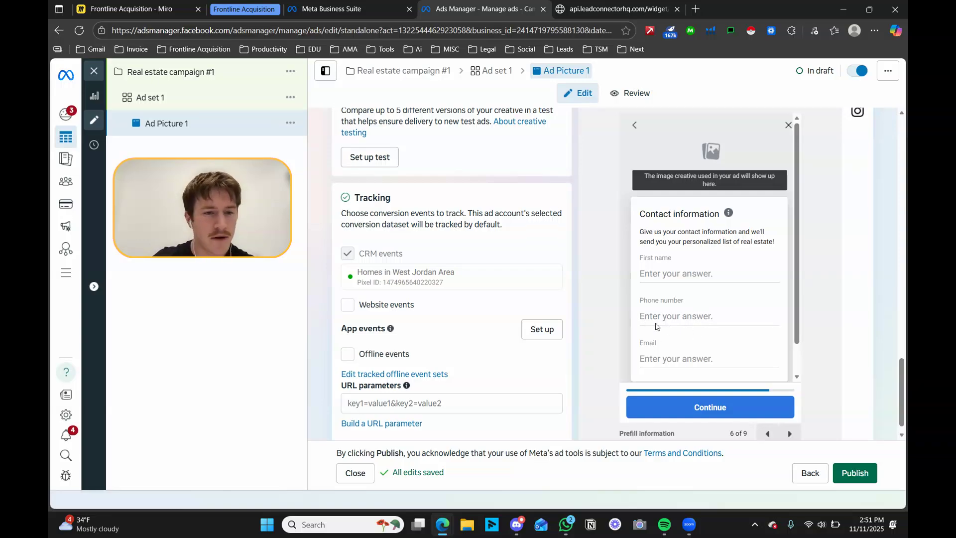
left_click(790, 434)
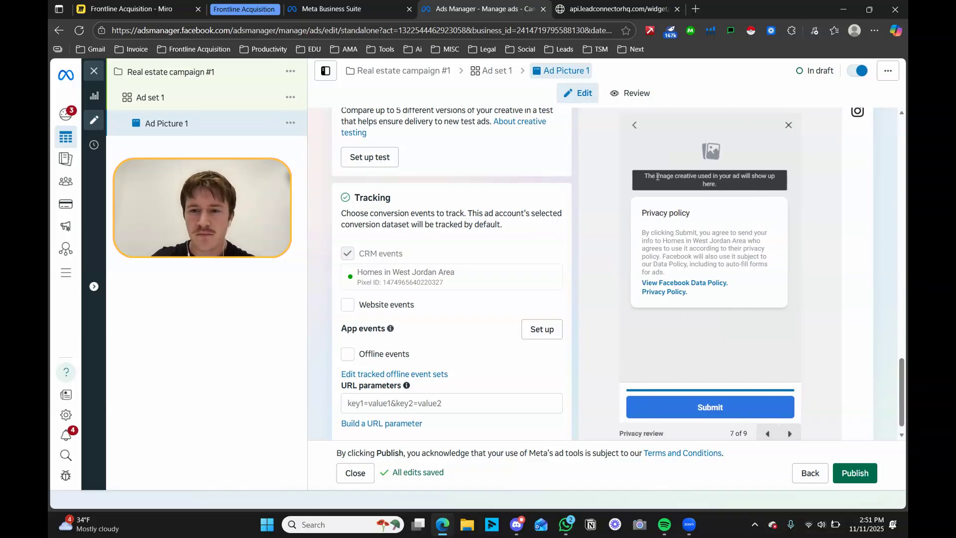
left_click_drag(643, 213, 738, 220)
left_click(726, 234)
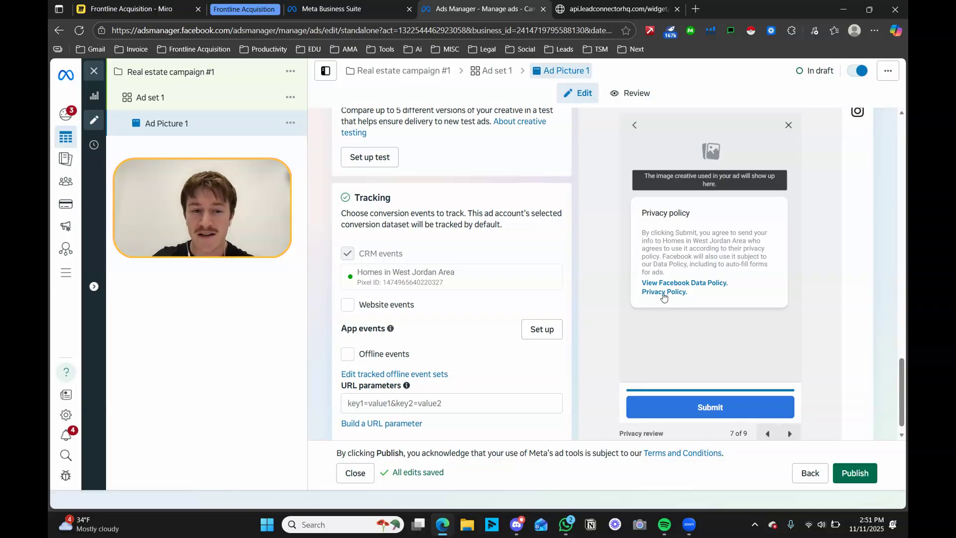
scroll(757, 359, "down", 1)
left_click(789, 423)
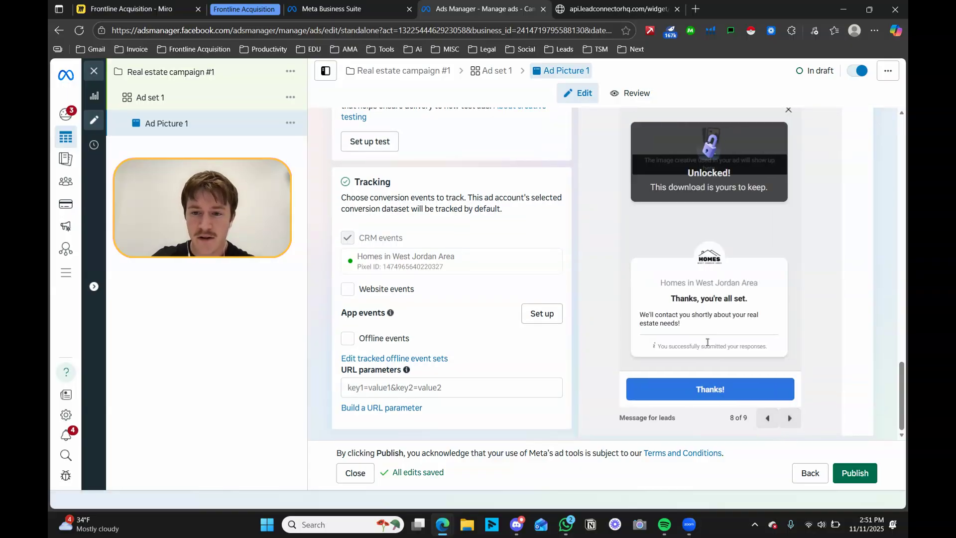
scroll(718, 334, "down", 1)
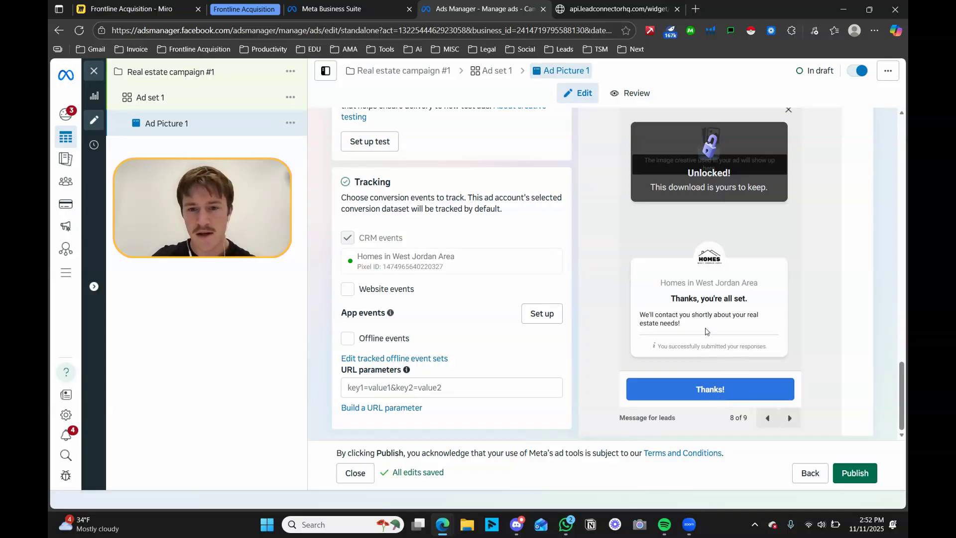
left_click(790, 418)
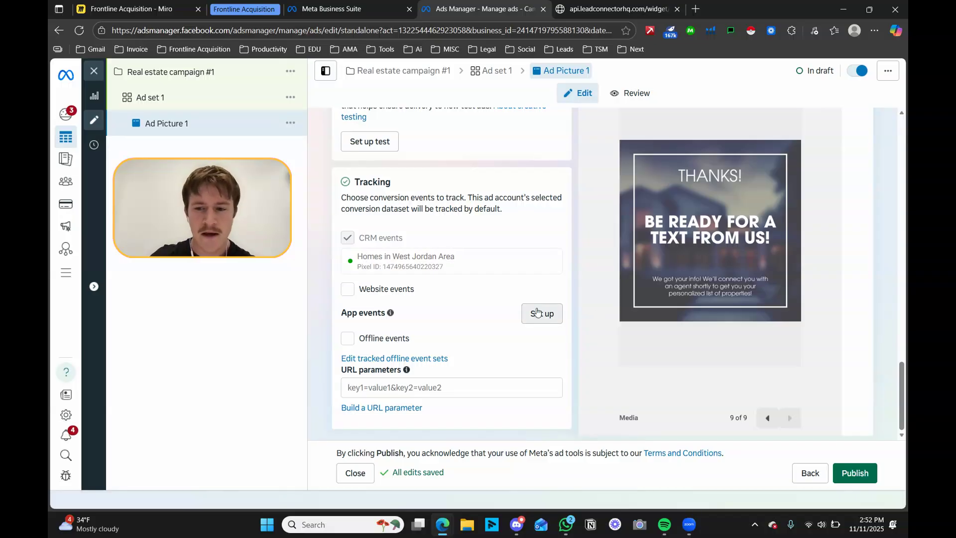
Duplicate Ad Picture 1 once within the original campaign, keeping existing reactions, comments and shares
scroll(480, 284, "up", 15)
scroll(492, 274, "up", 3)
scroll(491, 289, "down", 8)
scroll(417, 288, "down", 1)
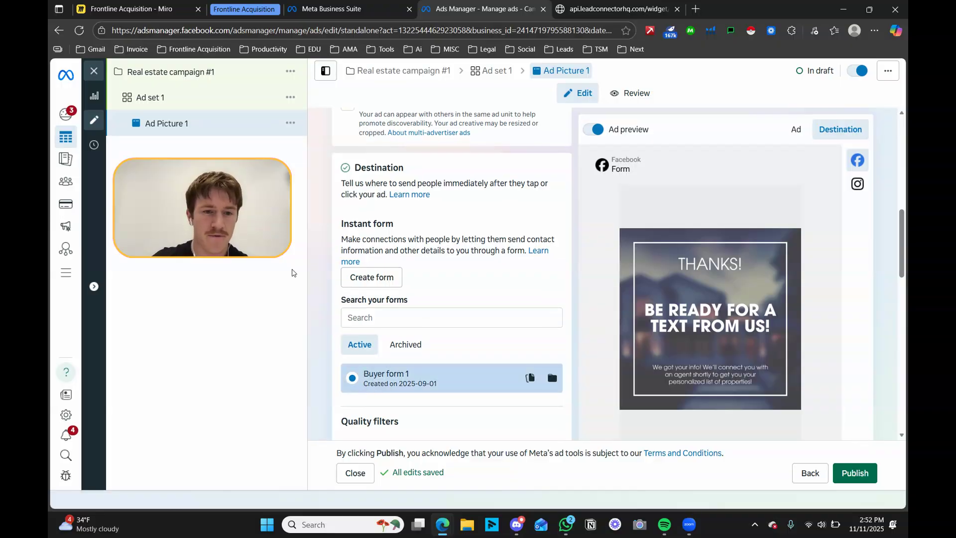
left_click(290, 123)
left_click(290, 179)
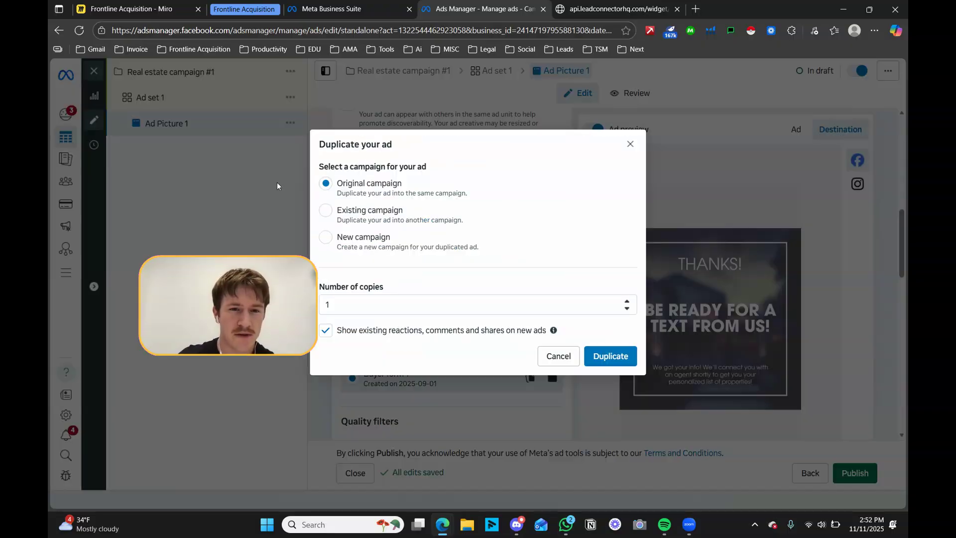
left_click(602, 365)
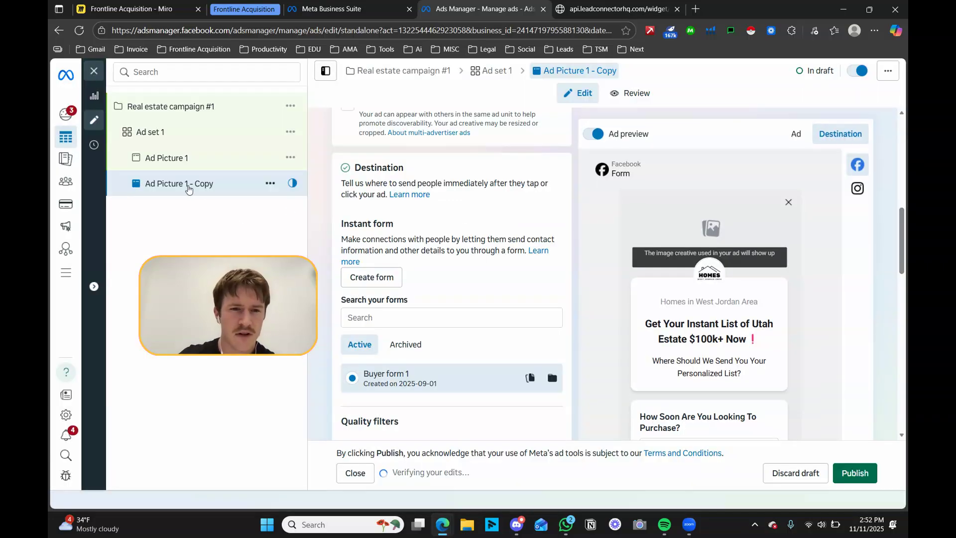
Rename the duplicated ad as Ad Picture 2
scroll(375, 230, "up", 9)
left_click_drag(419, 152, 387, 154)
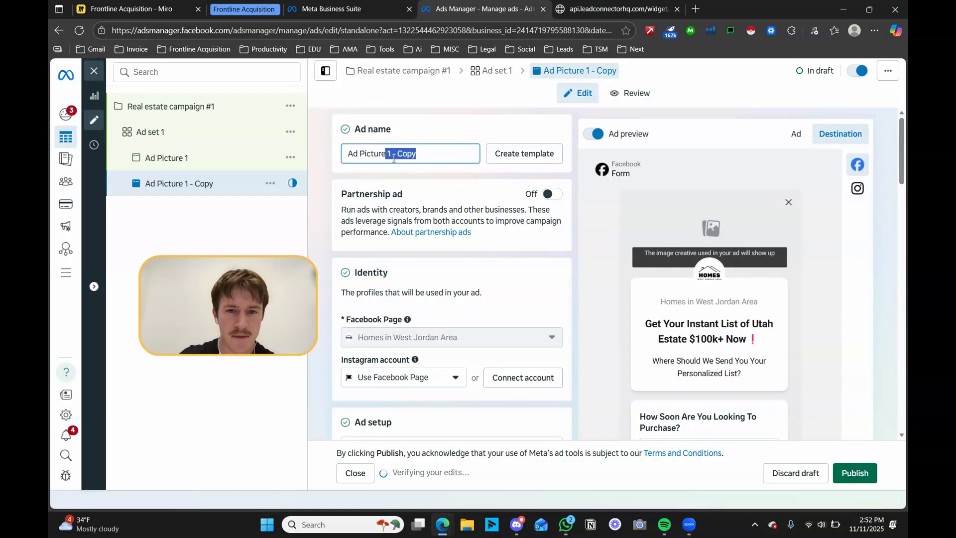
key("BackSpace")
type("2")
left_click(443, 247)
Open the creative setup options for Ad Picture 2 and close the ad editor
scroll(435, 235, "down", 9)
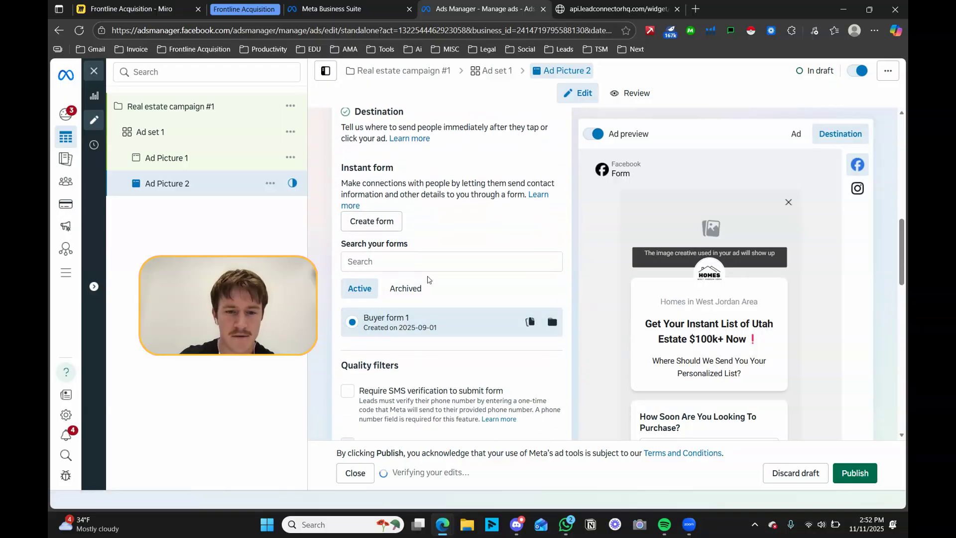
scroll(422, 278, "down", 7)
scroll(441, 273, "down", 2)
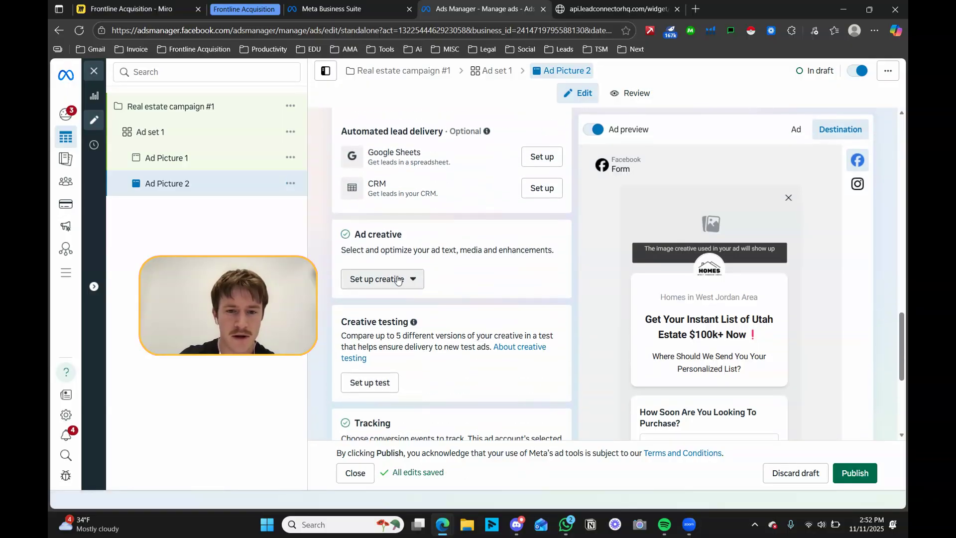
left_click(394, 279)
left_click(441, 300)
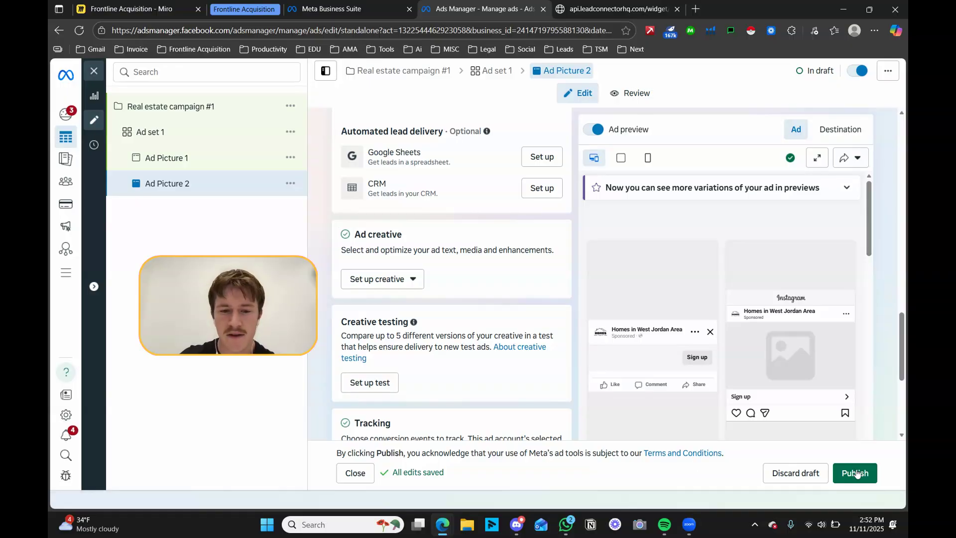
left_click(94, 71)
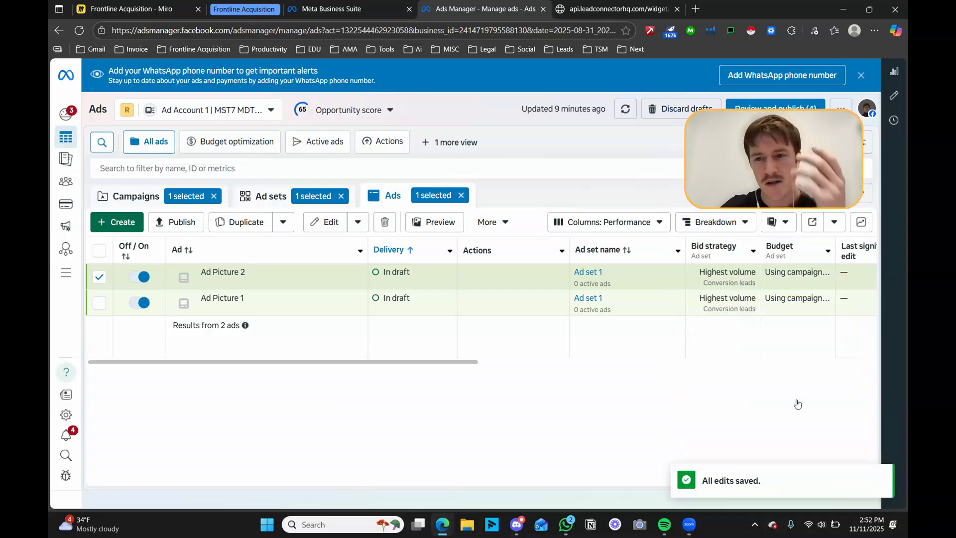
Review the draft structure at campaign, ad set and ad level
left_click(150, 198)
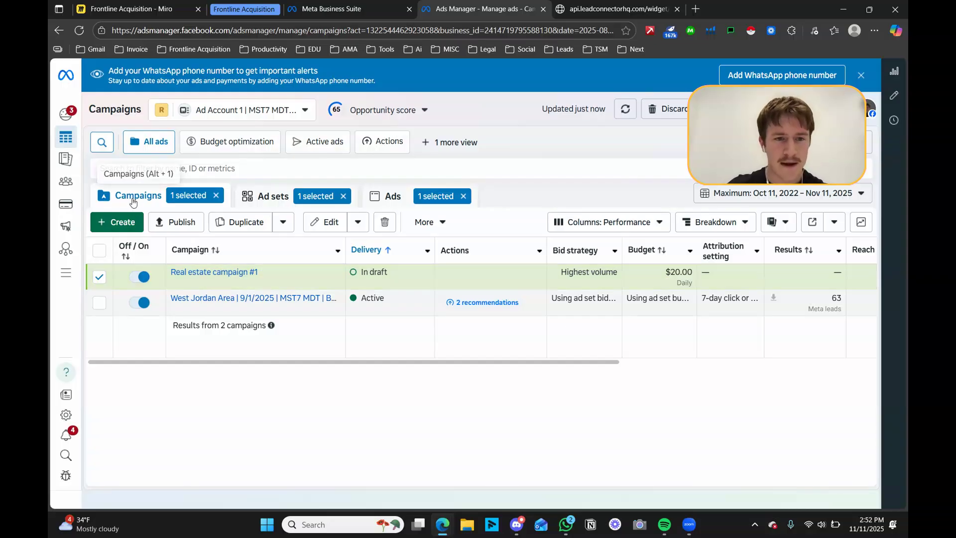
left_click(273, 196)
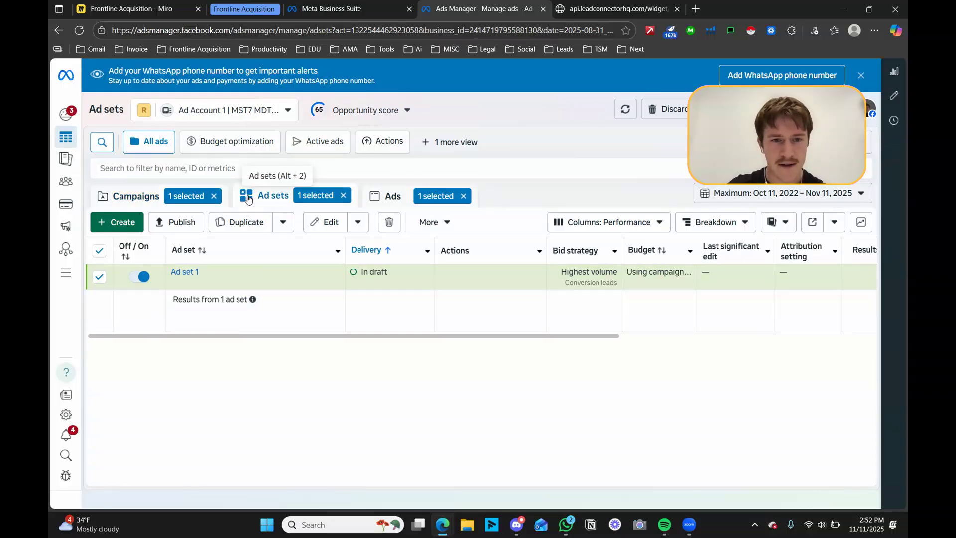
left_click(392, 196)
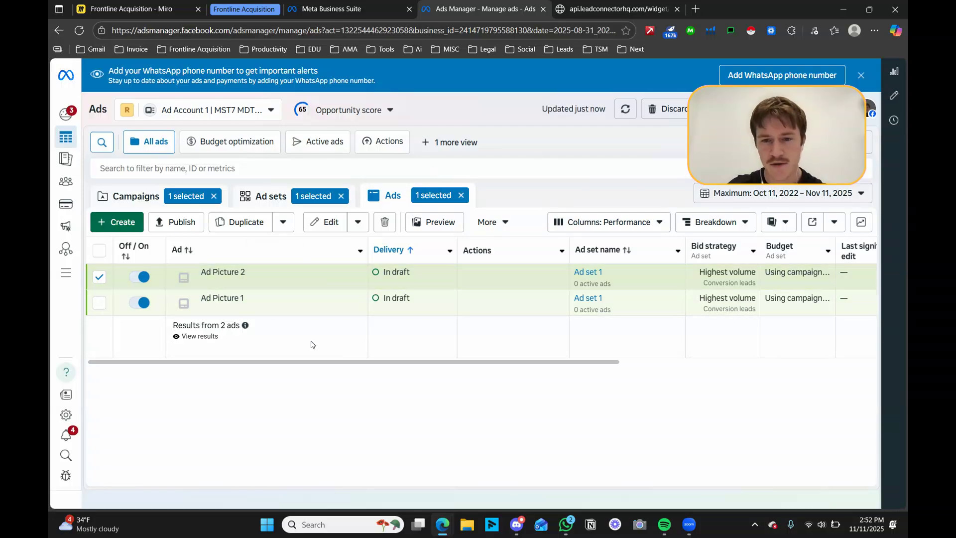
Add Ad Picture 1 to the selected ads and check the account's opportunity score
left_click(101, 301)
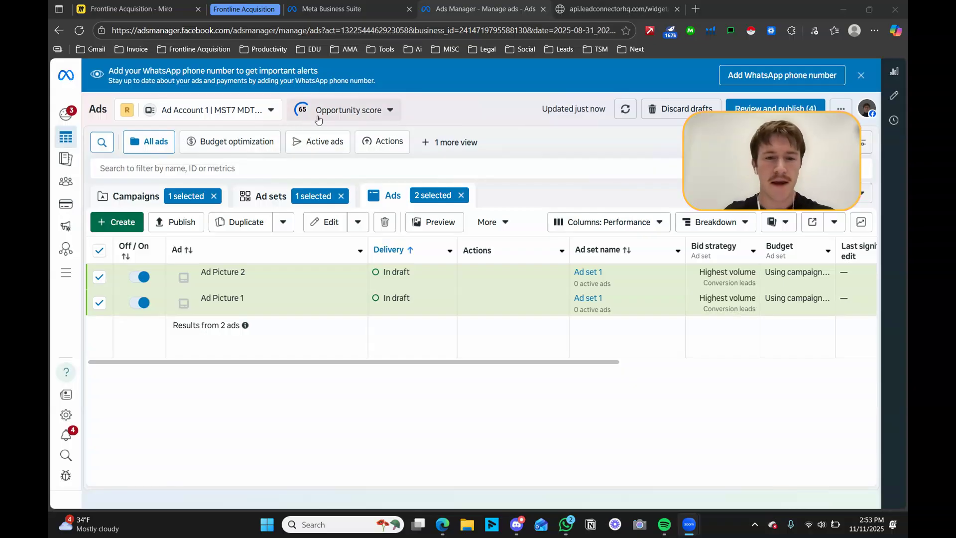
left_click(349, 113)
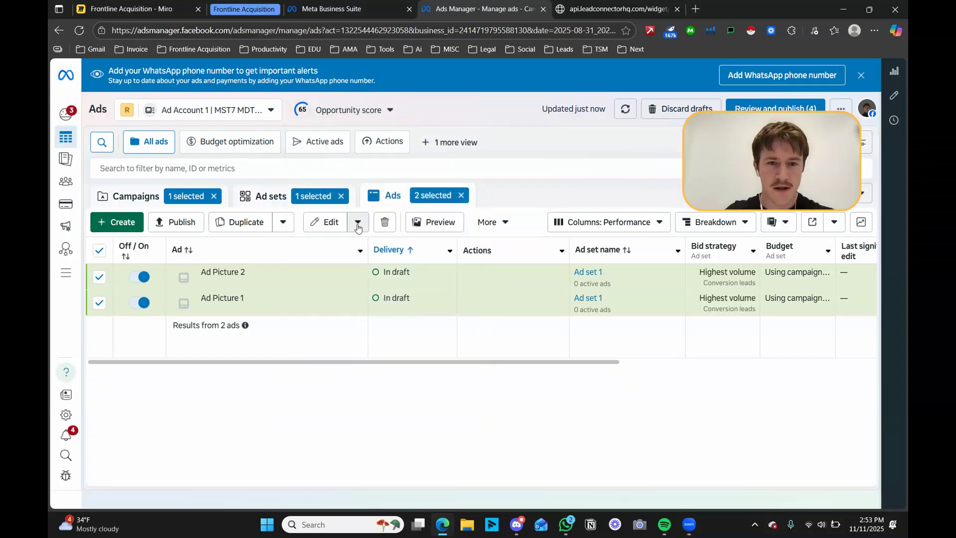
left_click(335, 112)
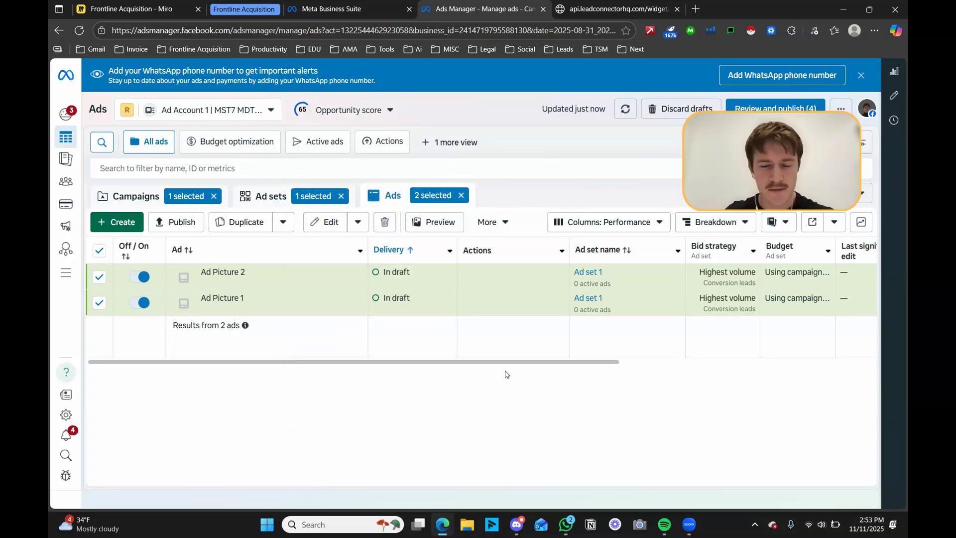
Switch to the Miro board and circle the Building the ads section together with the ad results table
key("ctrl+1")
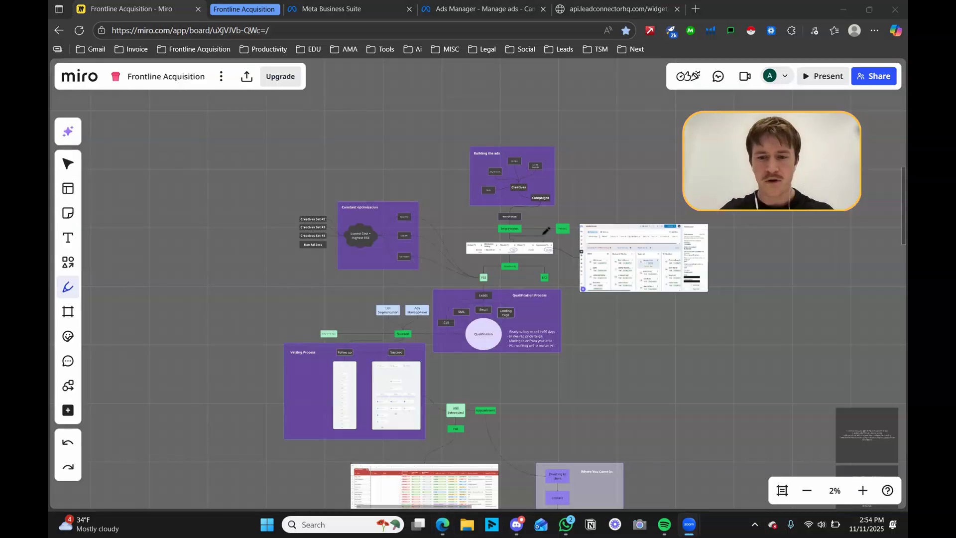
left_click_drag(519, 103, 493, 103)
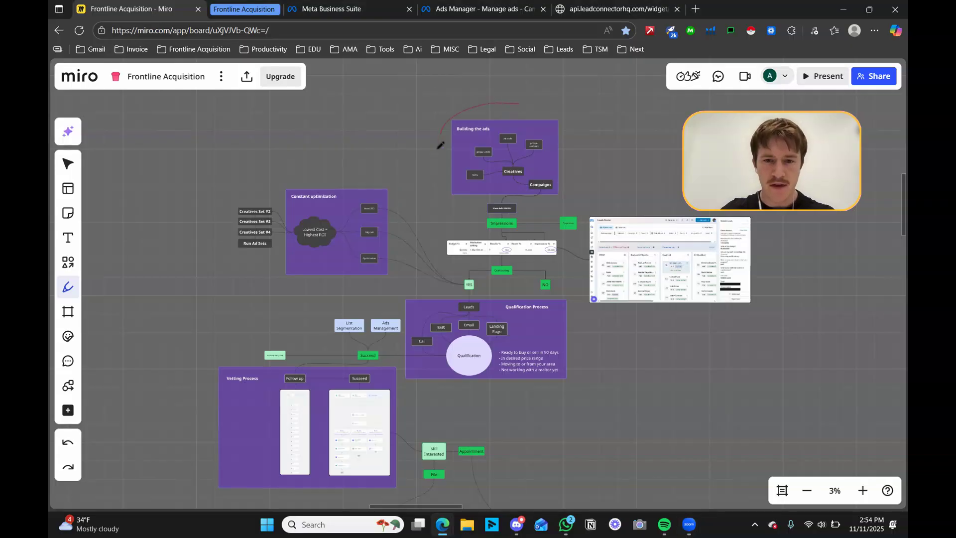
mouse_move(446, 245)
left_mouse_down()
mouse_move(488, 261)
mouse_move(566, 252)
left_mouse_up()
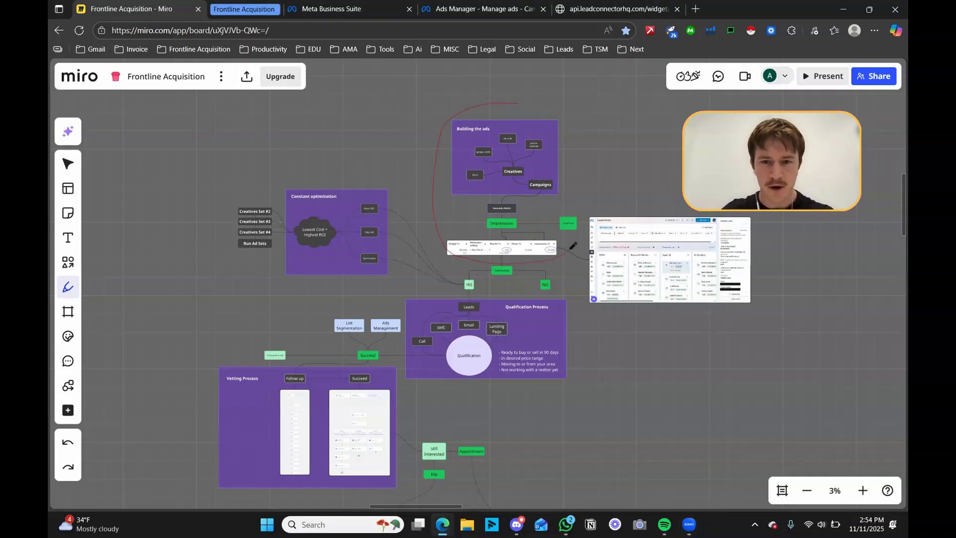
Circle the YES box and the Constant optimization section with its creatives sets, linking them with a pen stroke
scroll(489, 260, "left", 4)
scroll(490, 259, "down", 1)
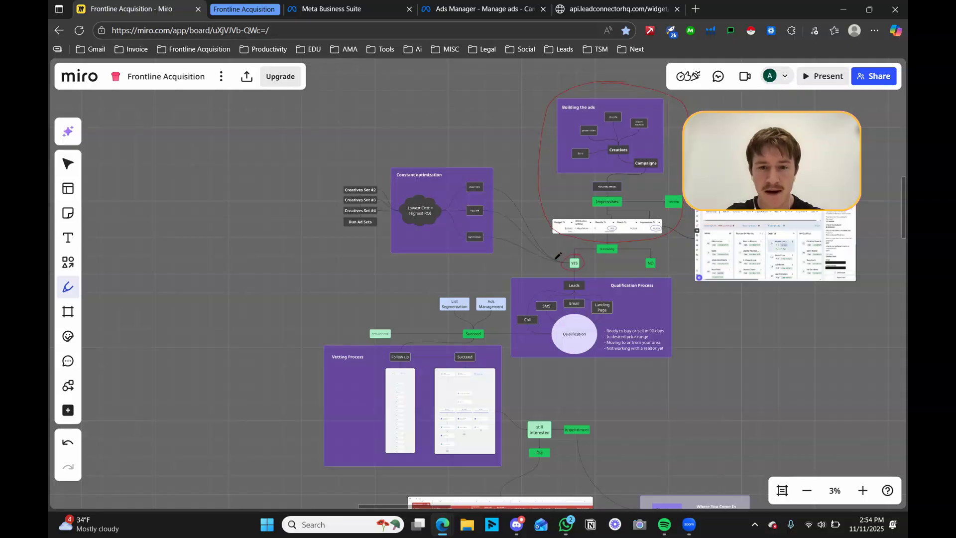
scroll(573, 262, "up", 2)
mouse_move(564, 259)
left_mouse_down()
mouse_move(491, 130)
mouse_move(300, 120)
mouse_move(392, 264)
mouse_move(514, 227)
left_mouse_up()
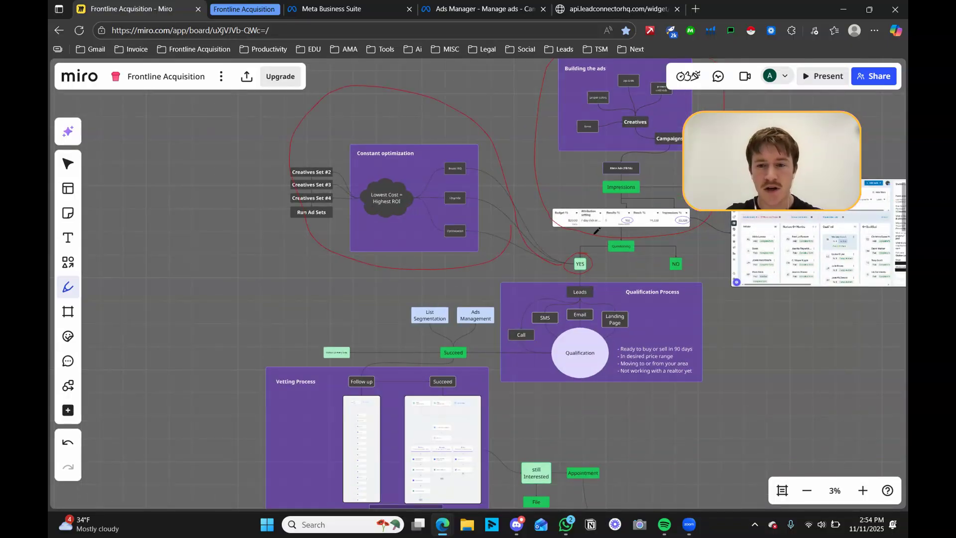
Underline Boost SEO and Upgrade in the Constant optimization section
scroll(344, 175, "up", 4)
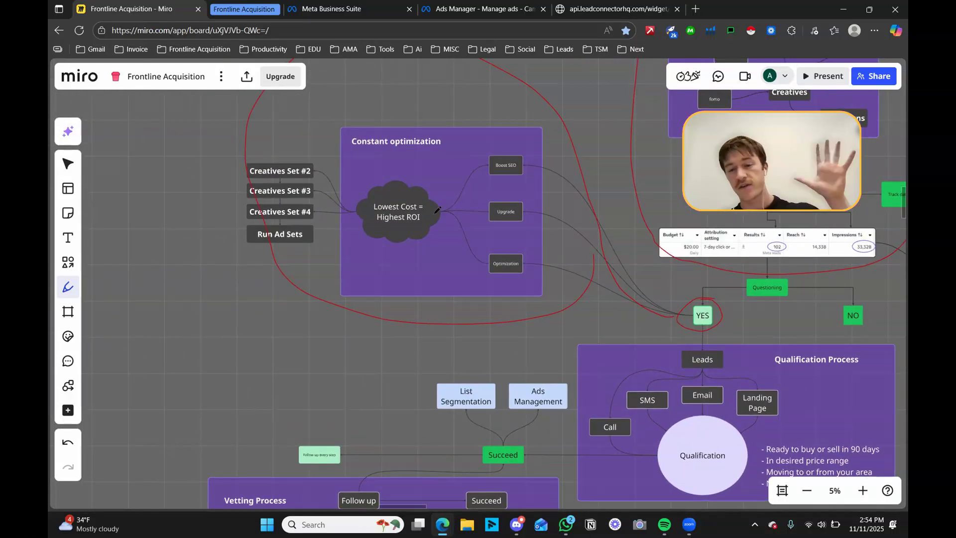
left_click_drag(468, 215, 565, 251)
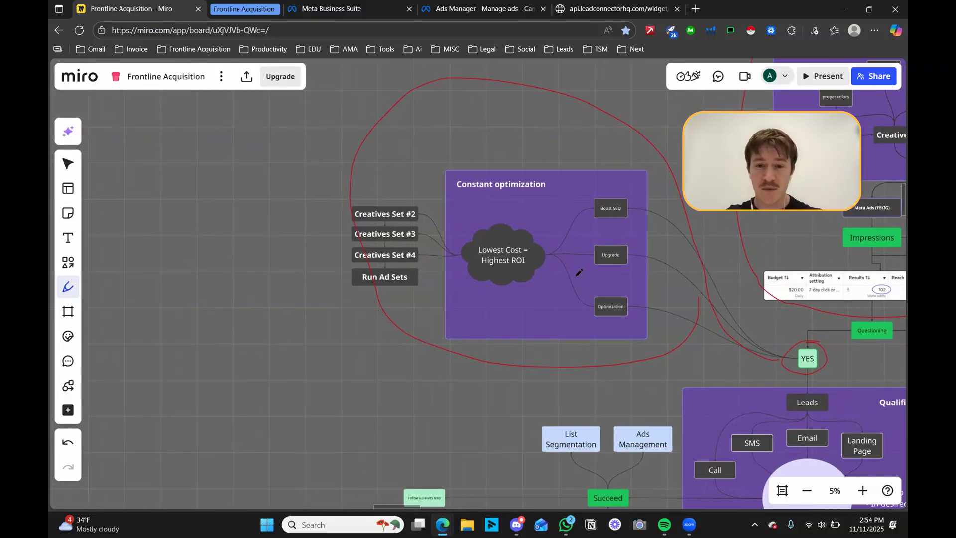
scroll(579, 274, "up", 1)
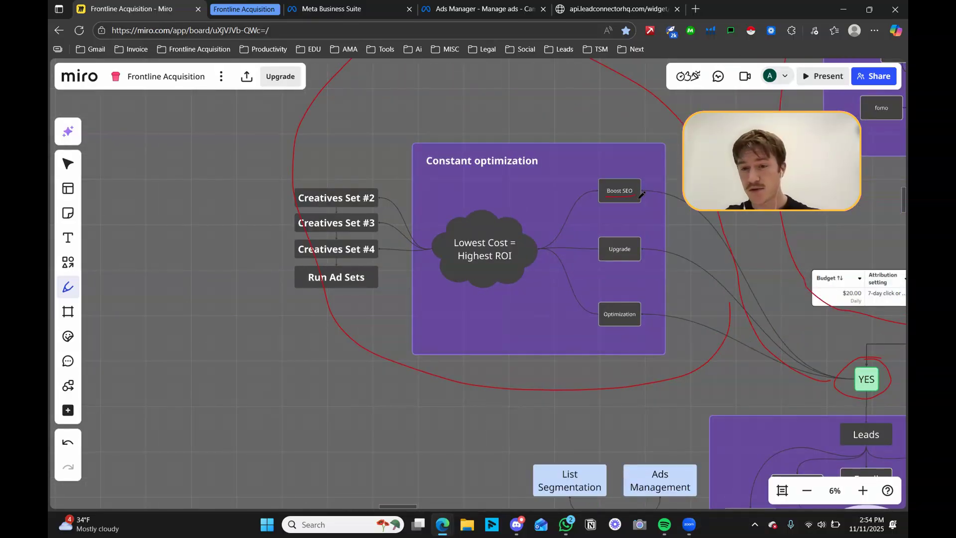
left_click_drag(609, 256, 642, 255)
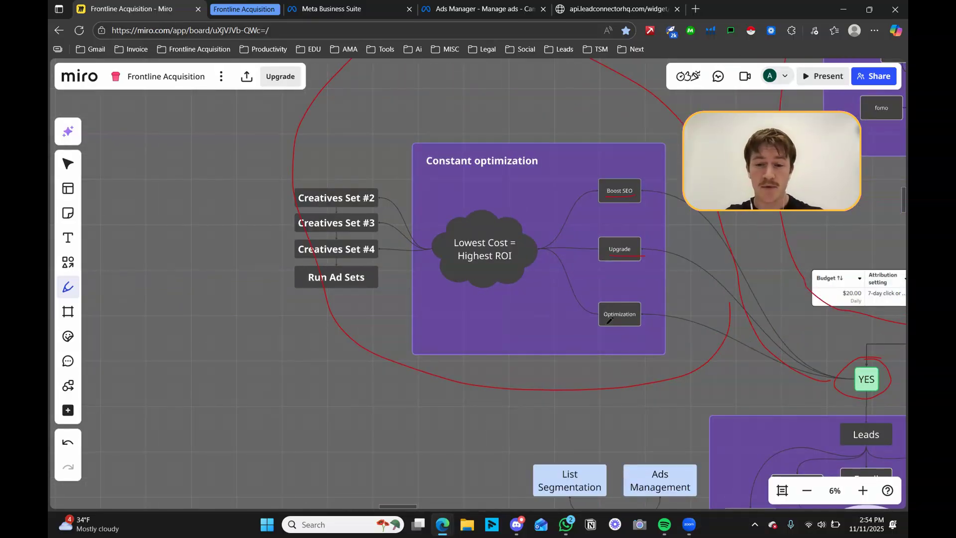